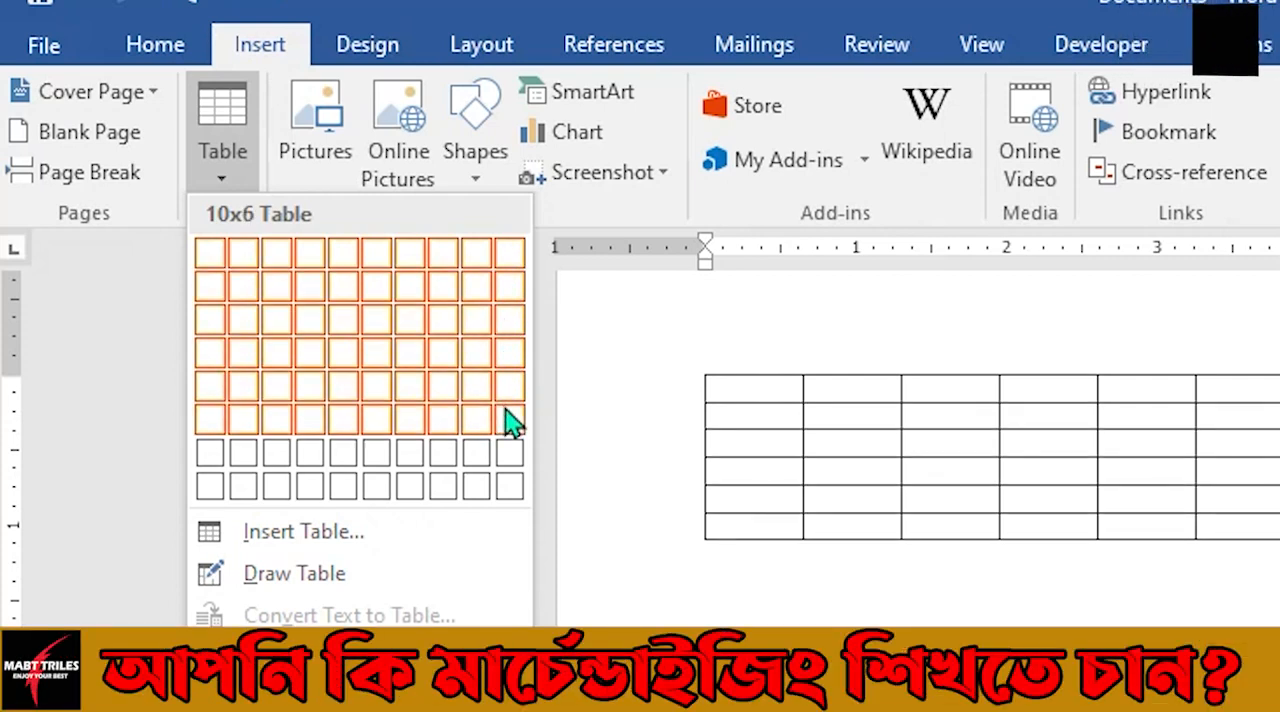
Insert a table of 10 columns by 8 rows and place the cursor on a new line below it.
click(511, 490)
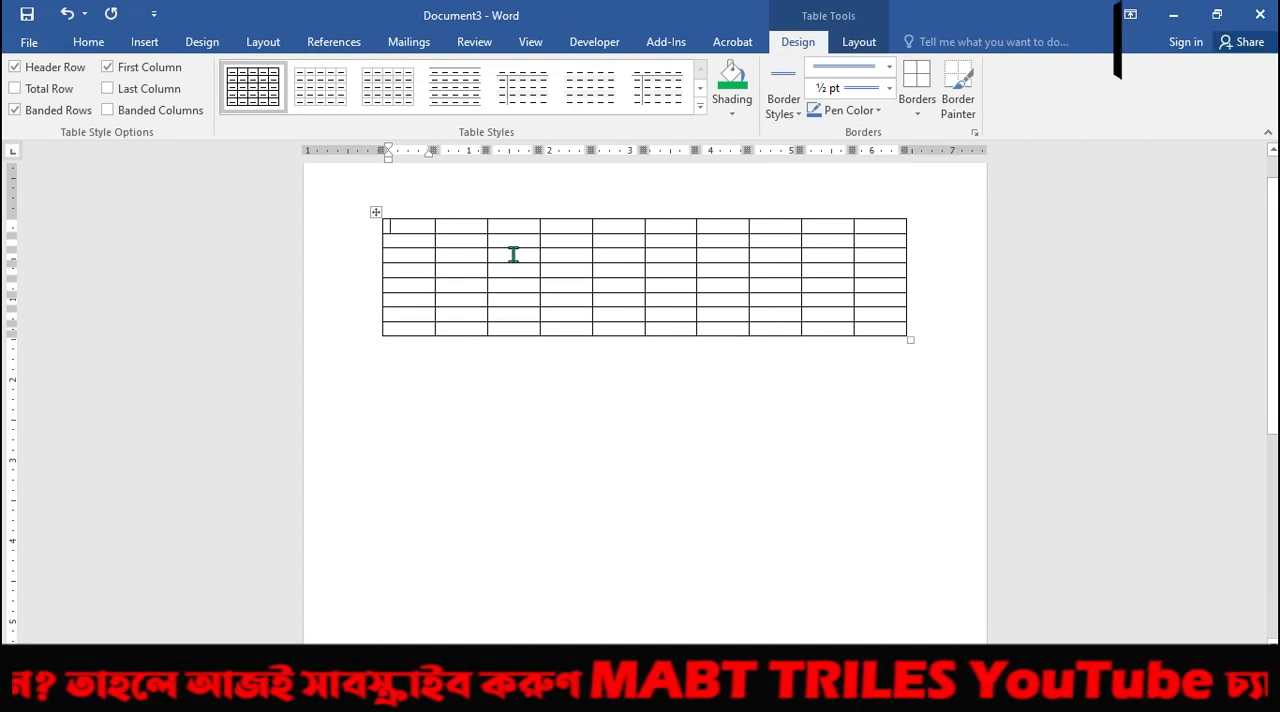
click(411, 362)
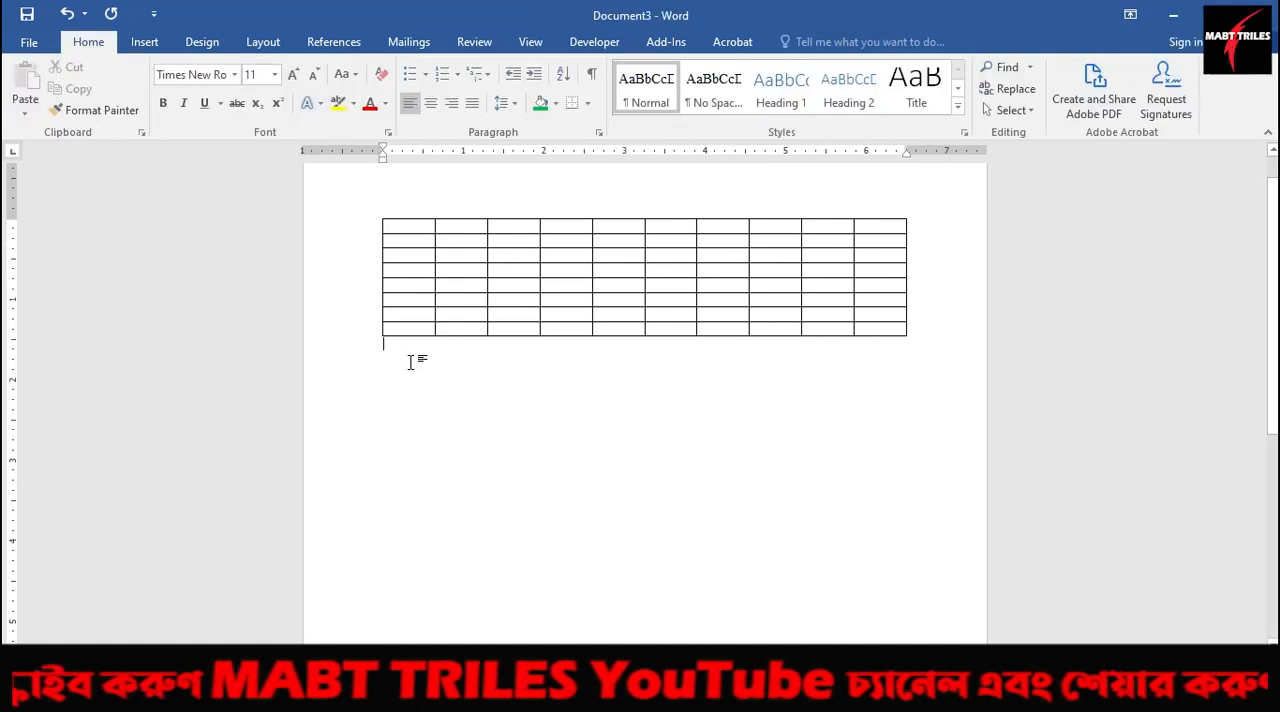
scroll(200, 166, down, 2)
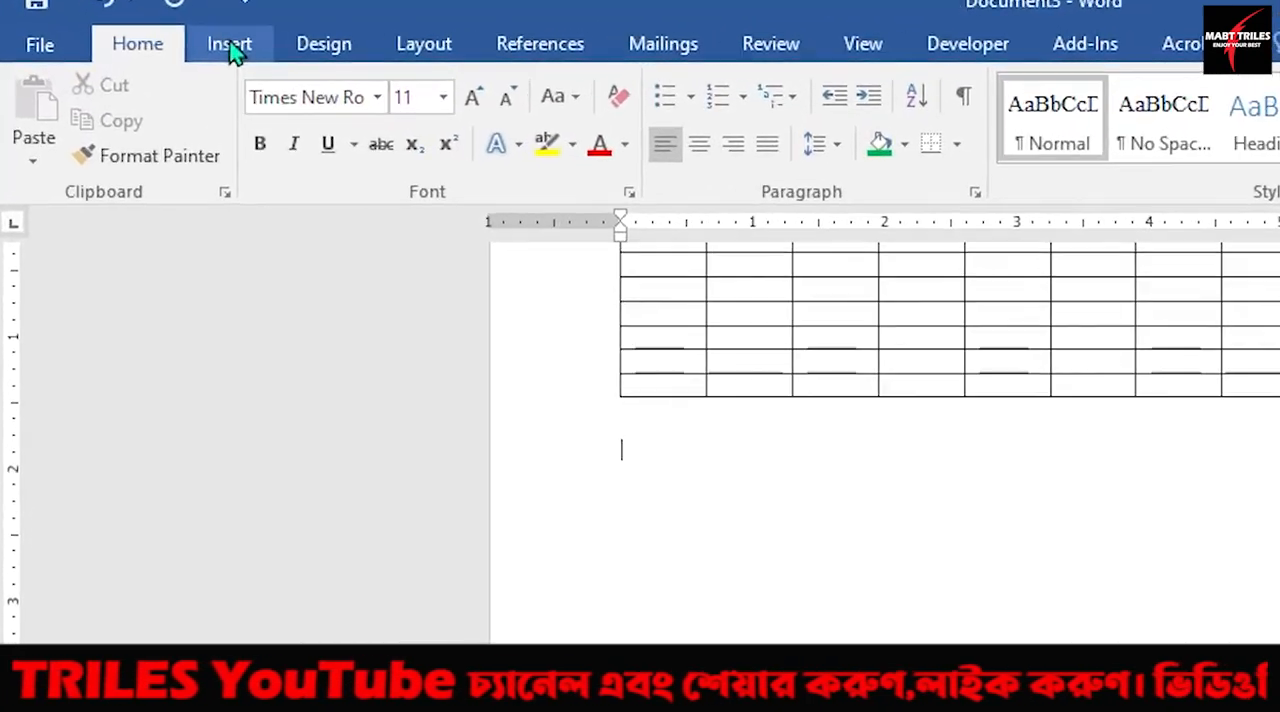
Set up a second table below the first with 12 columns and 20 rows.
click(144, 41)
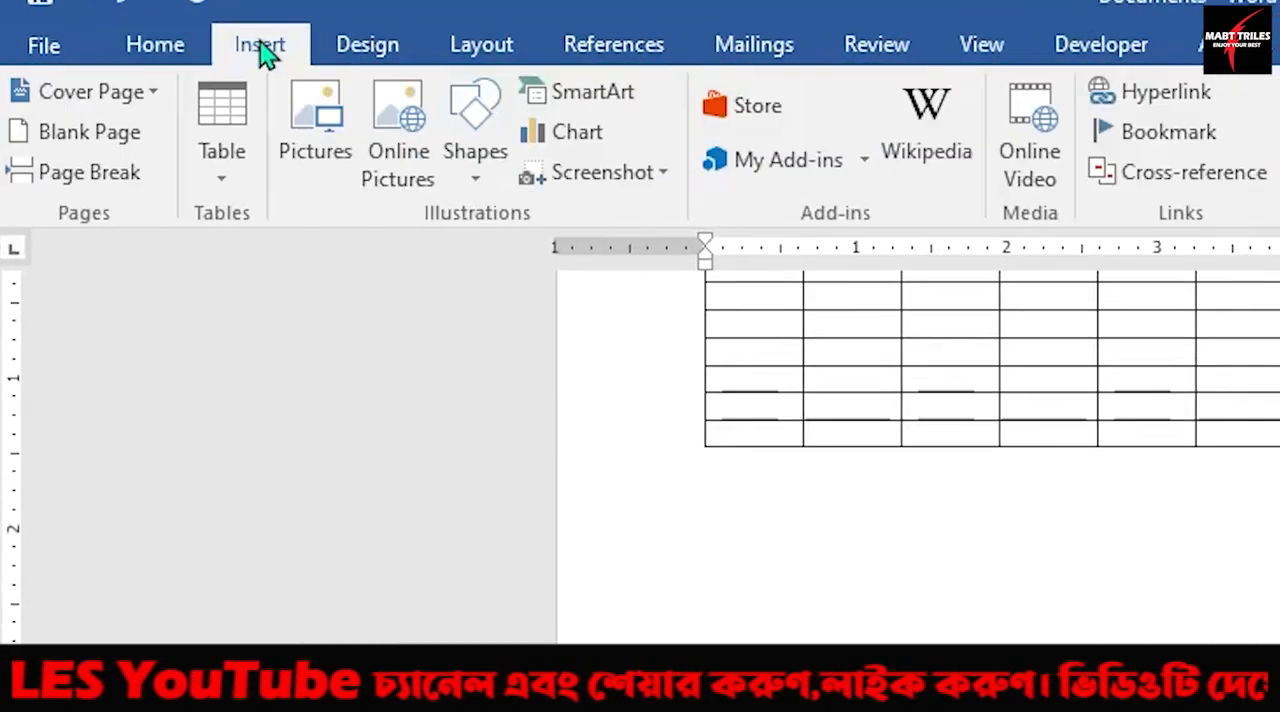
click(223, 182)
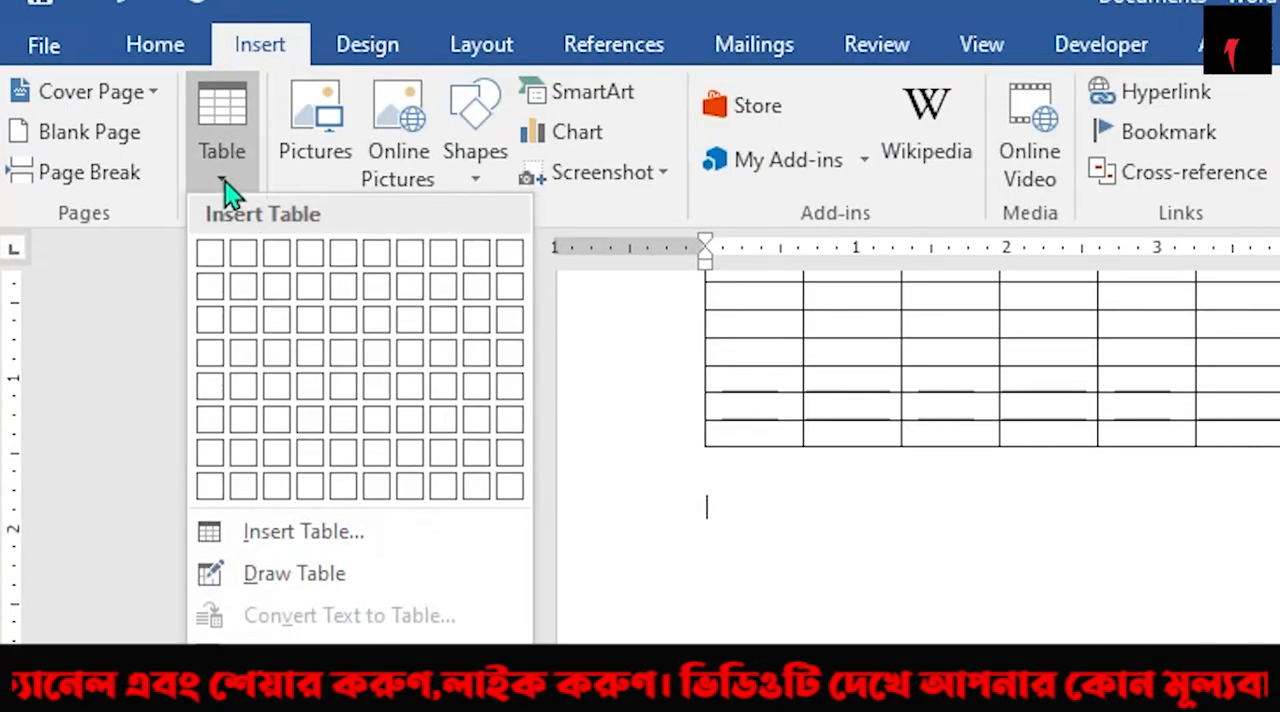
click(322, 536)
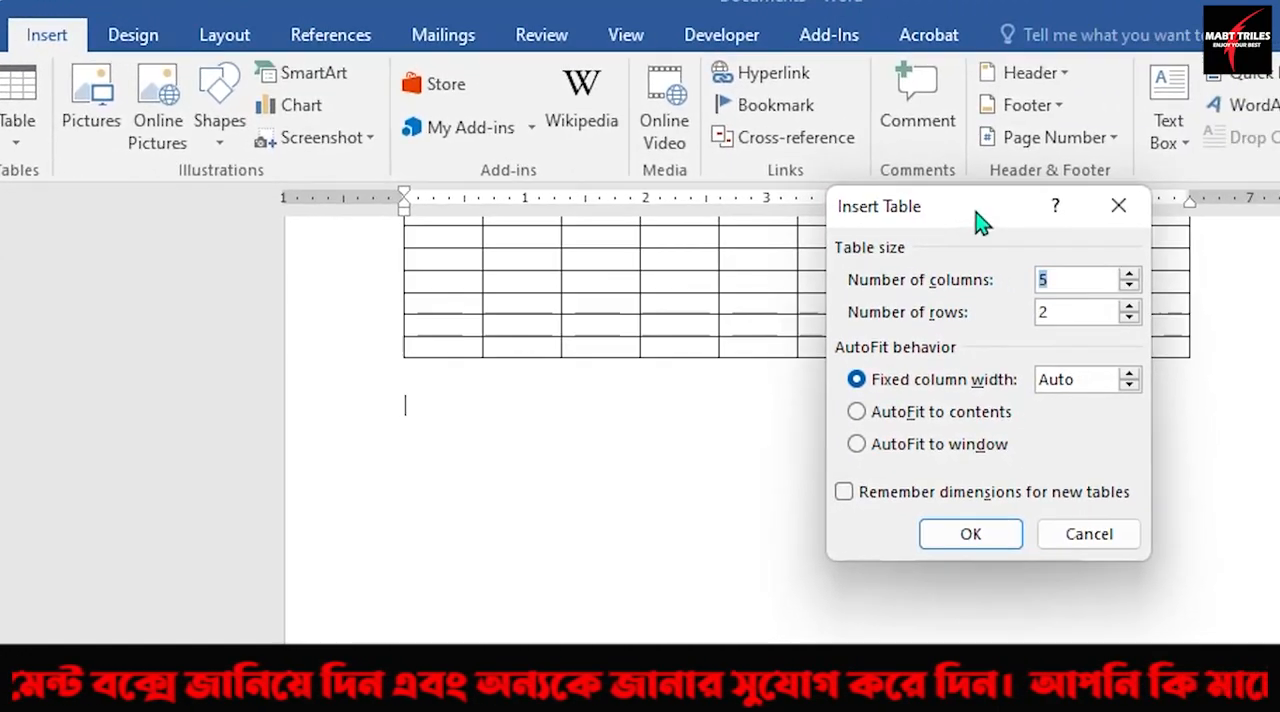
drag(980, 220, 930, 210)
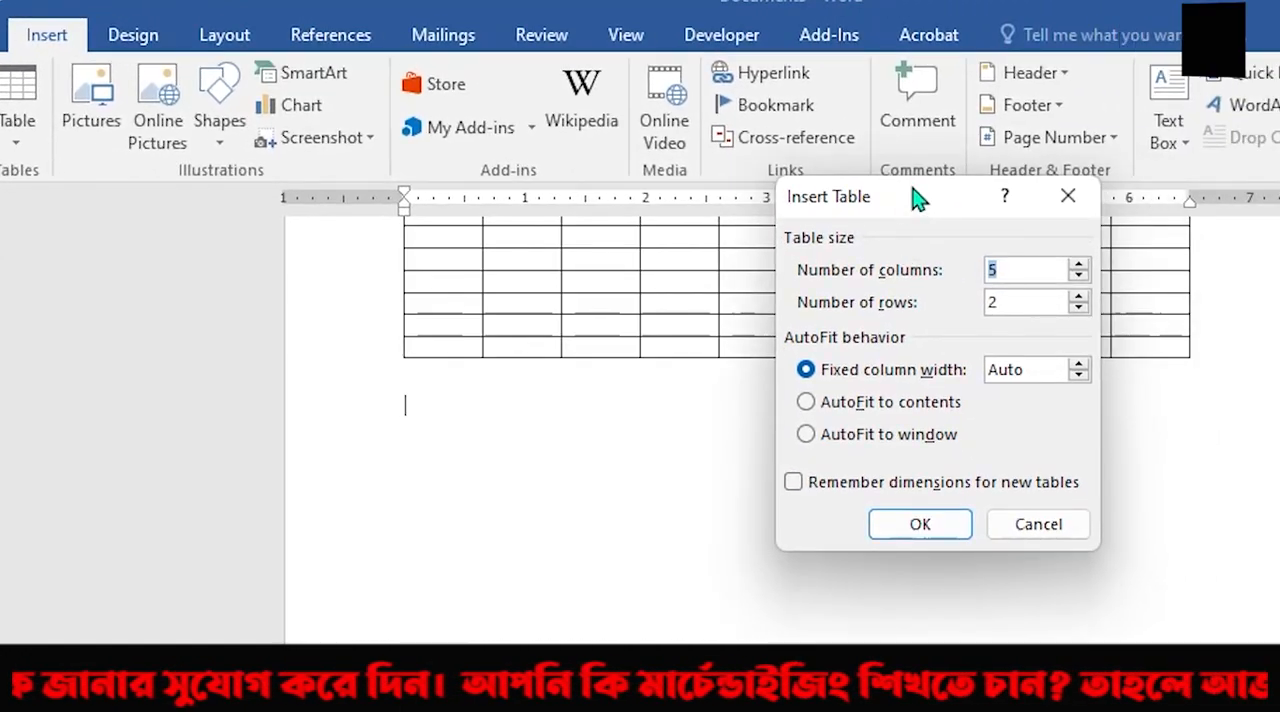
drag(917, 200, 1037, 215)
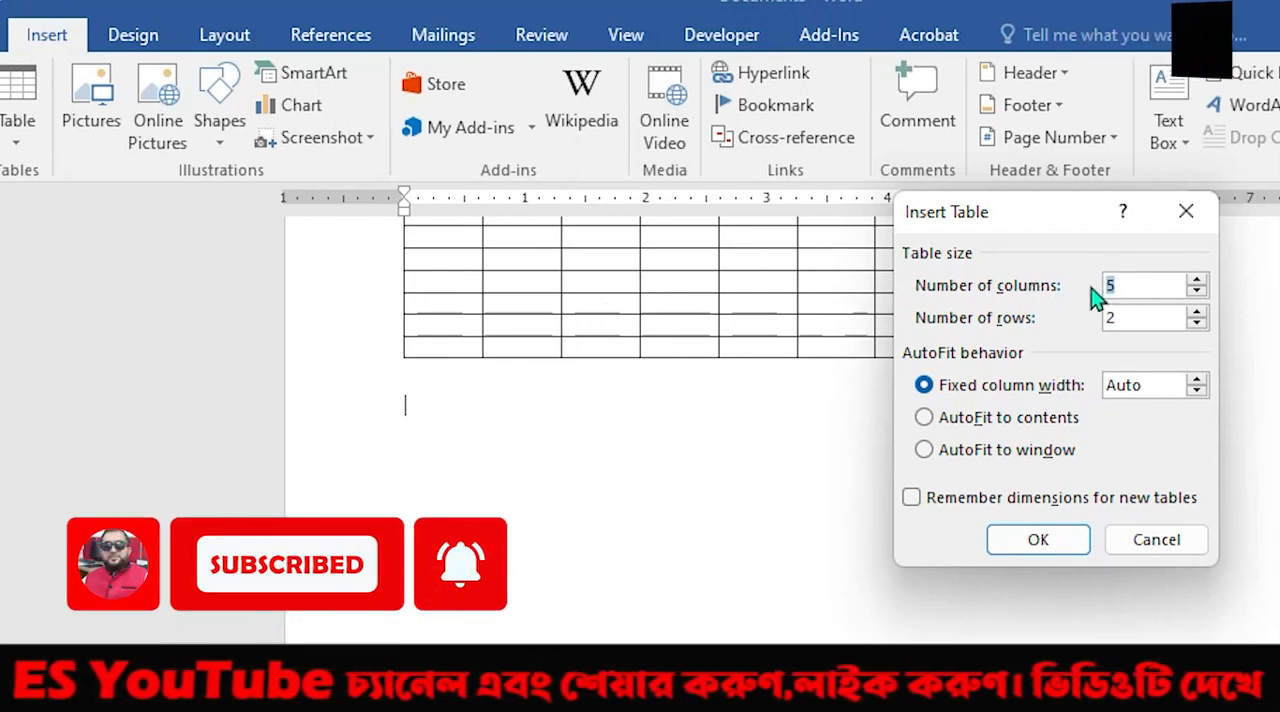
text(12)
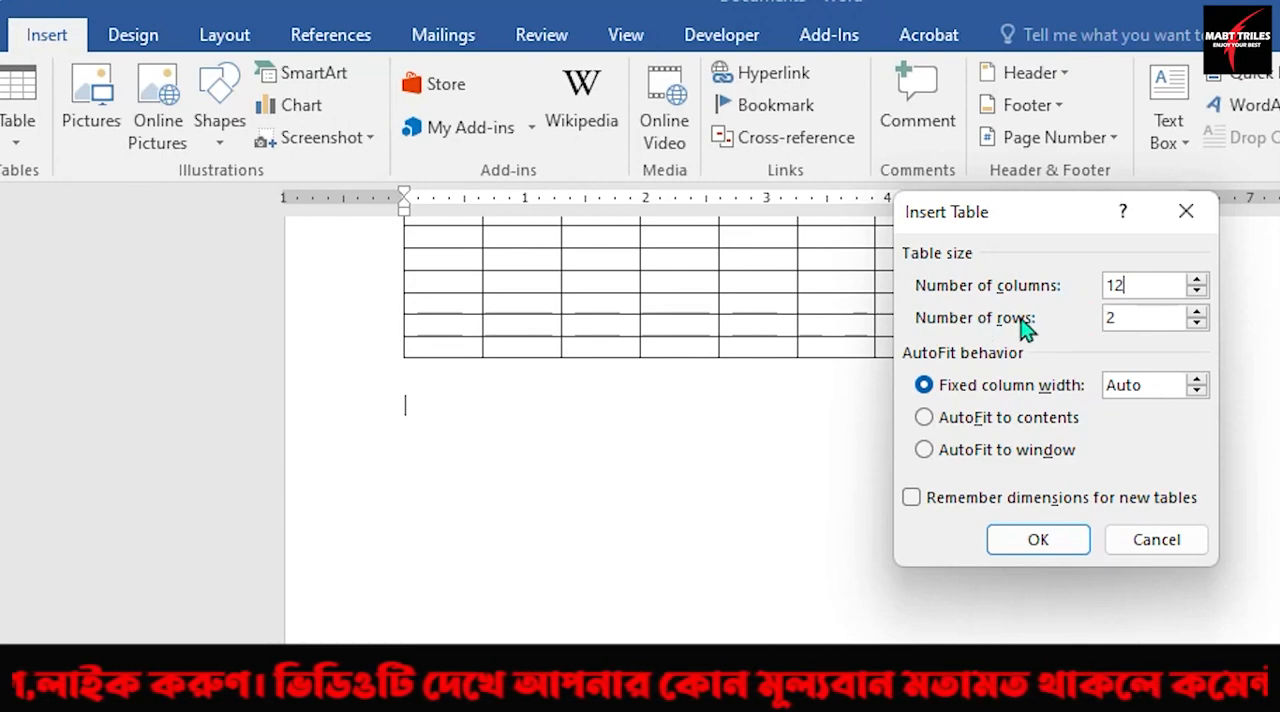
click(1124, 321)
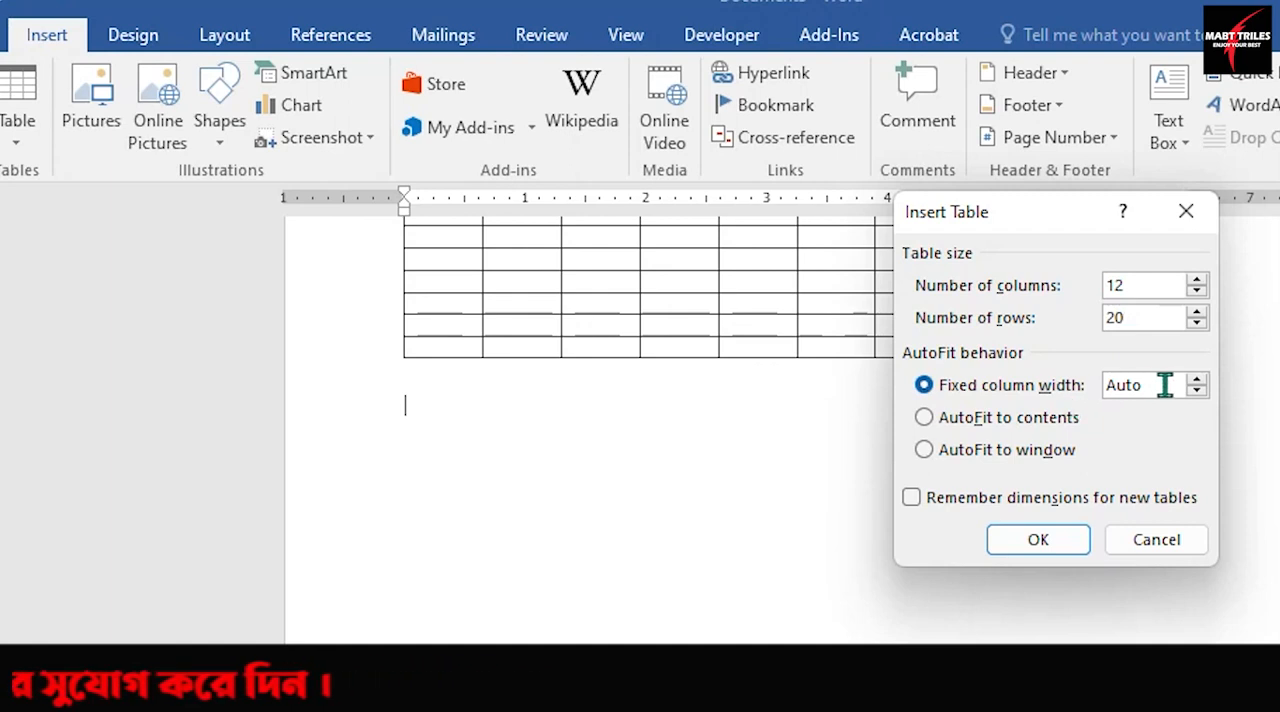
Try fixed column widths up to 0.5", return the width to Auto and insert the table.
click(1197, 380)
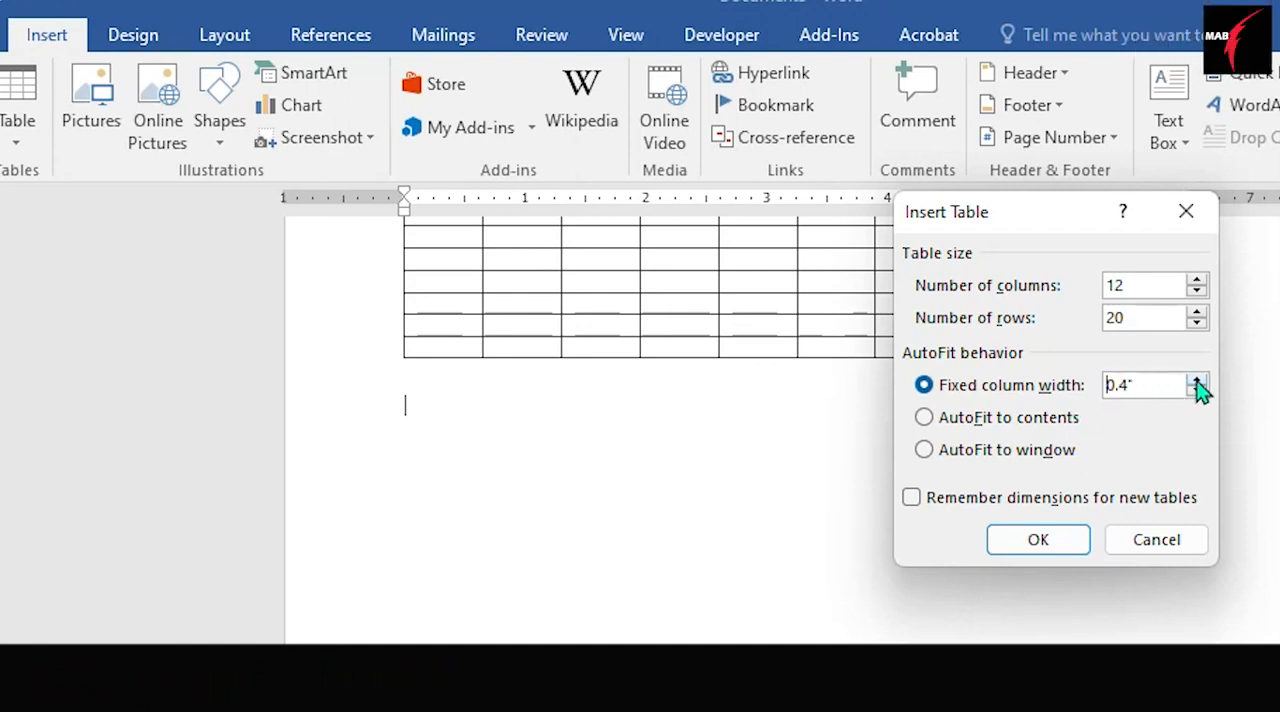
click(1197, 380)
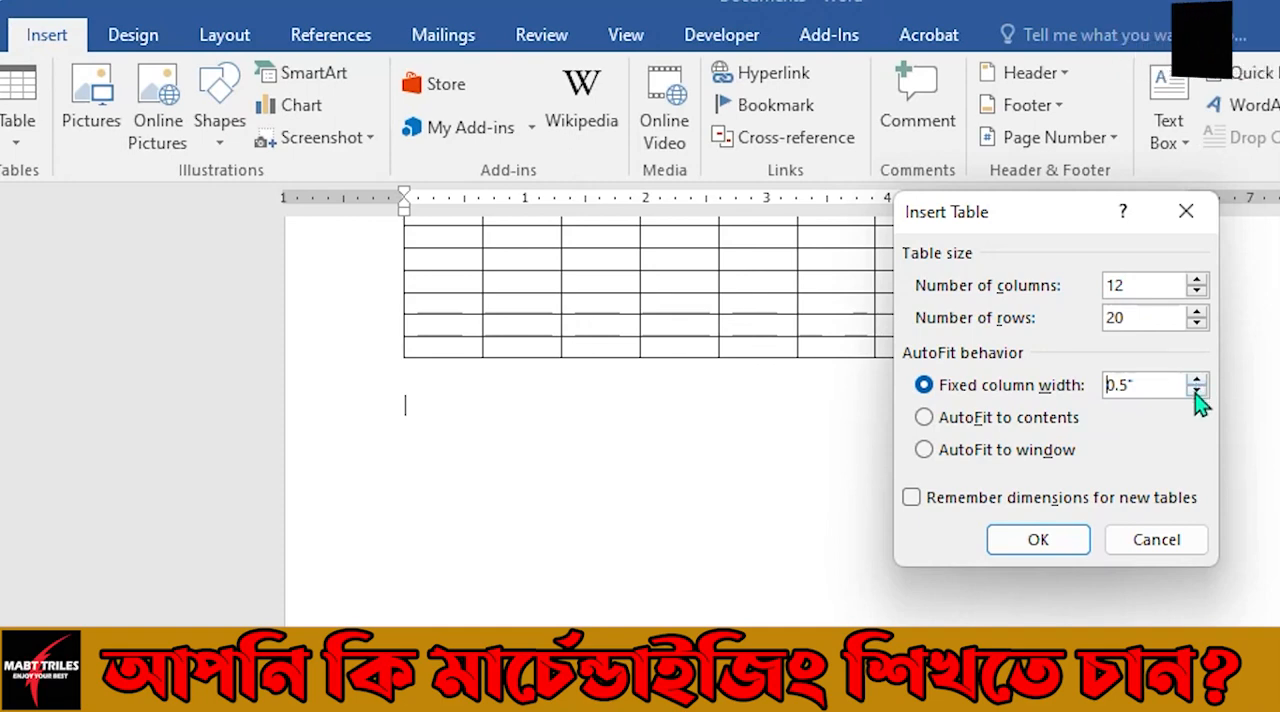
click(1197, 391)
click(1197, 391)
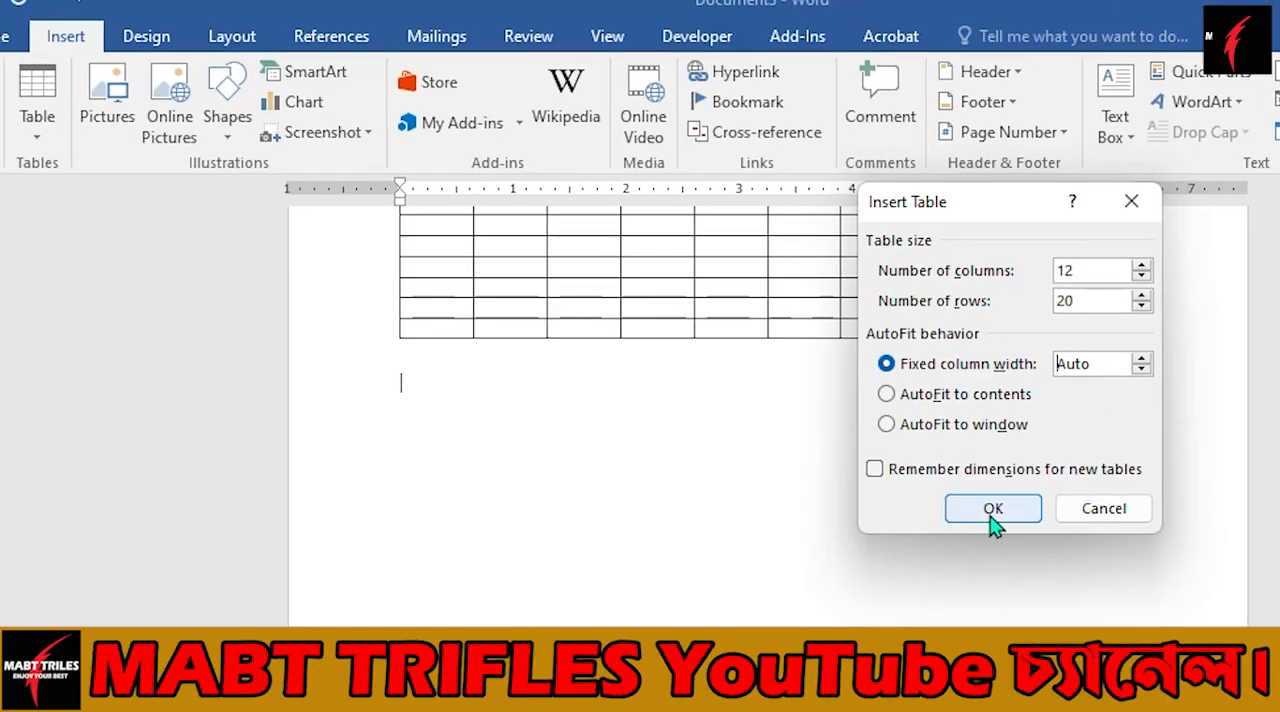
click(993, 510)
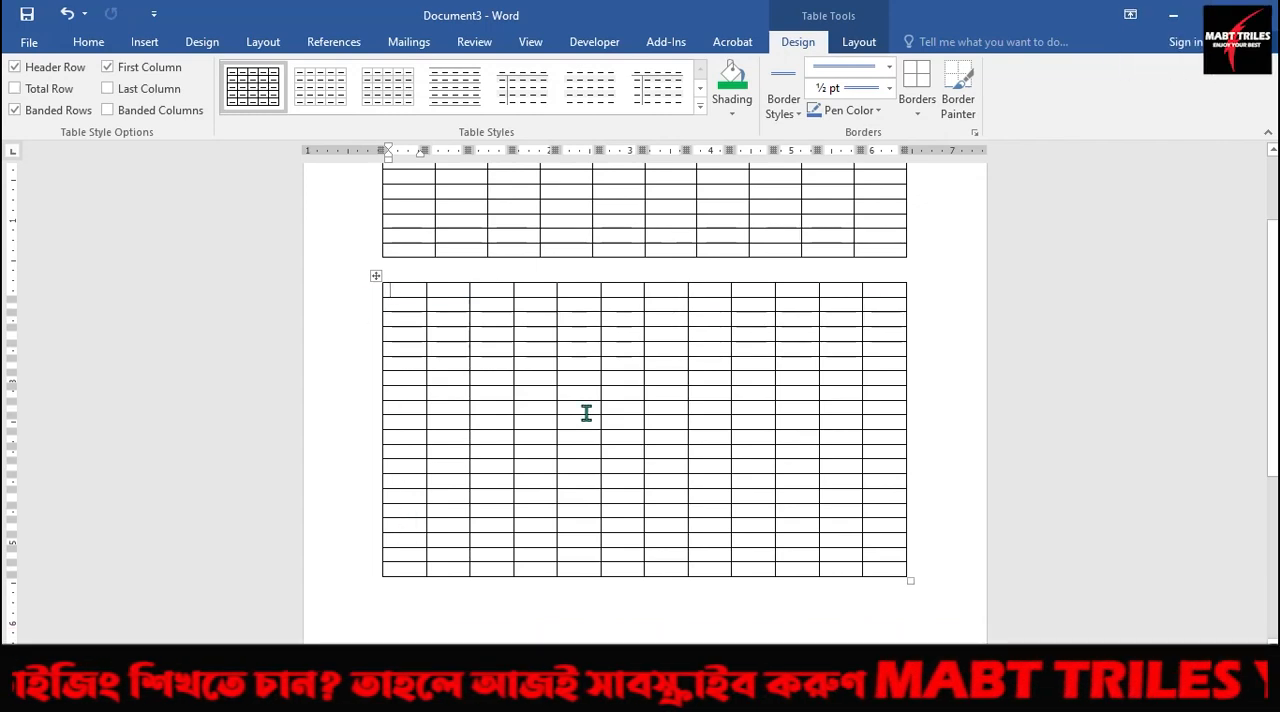
Undo the lower table's insertion and insert a 12-column, 20-row table with AutoFit to contents in its place.
drag(416, 291, 865, 302)
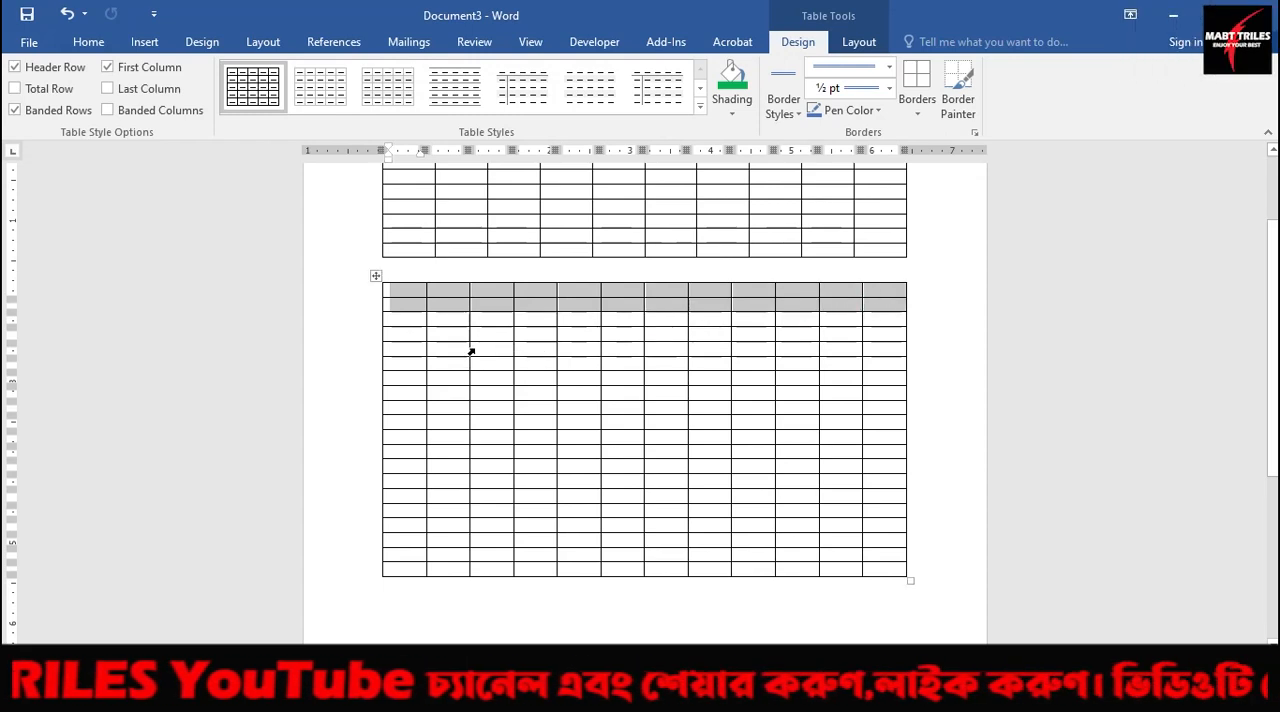
key(ctrl+z)
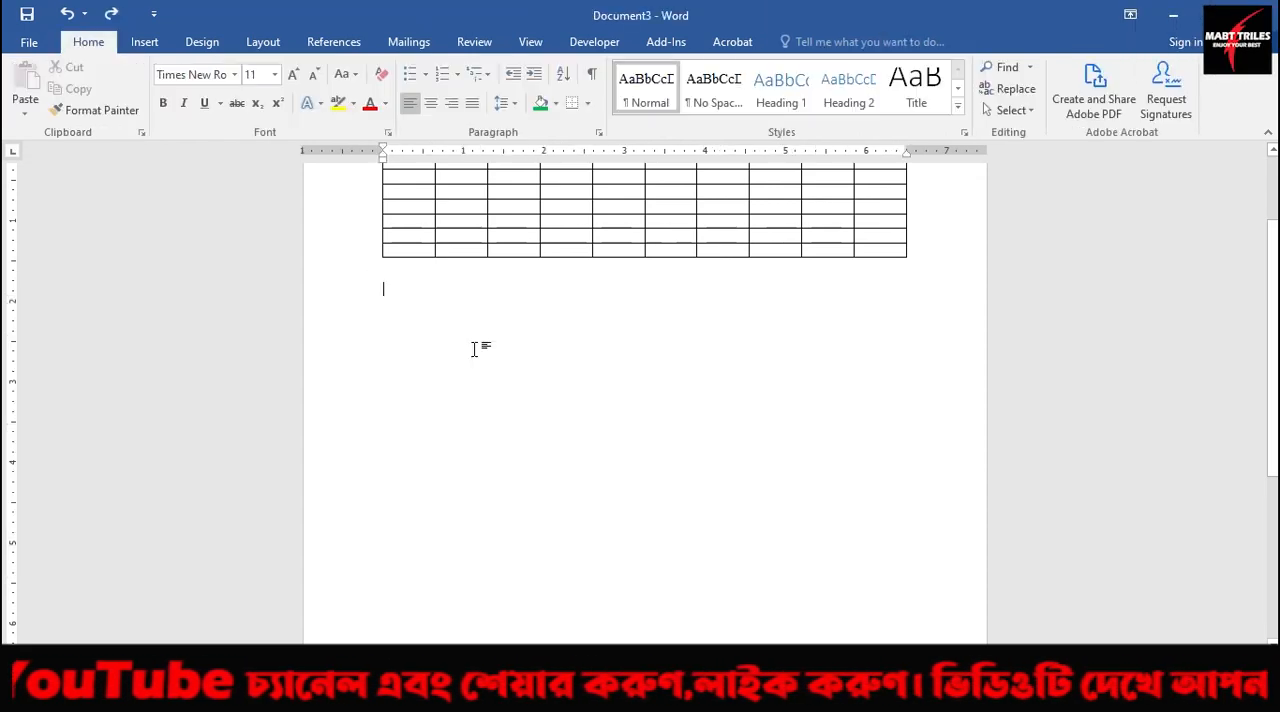
click(145, 44)
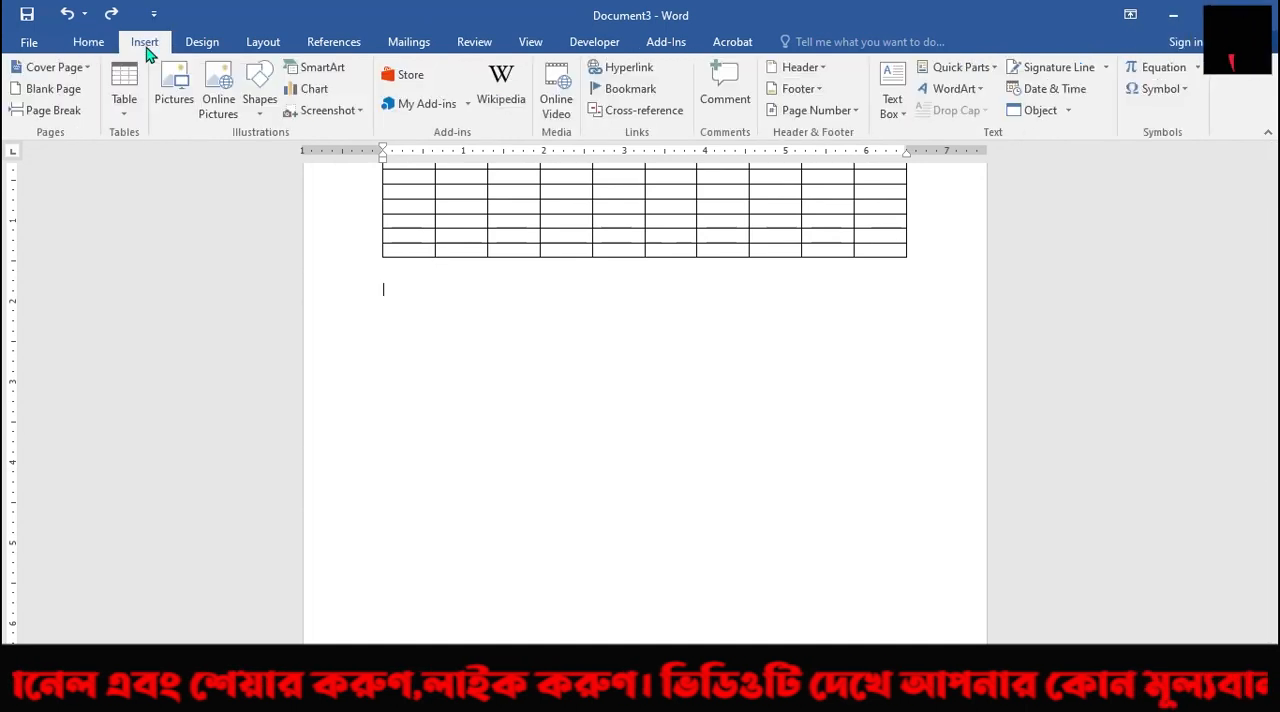
click(126, 121)
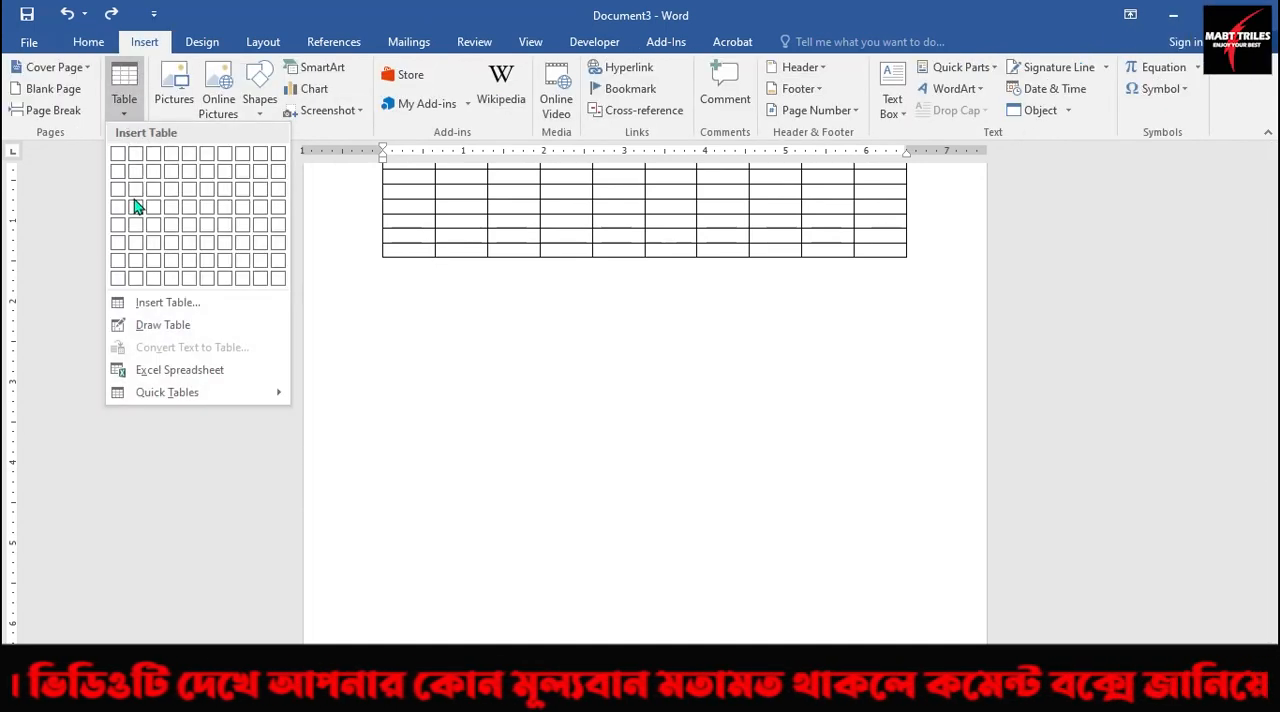
click(158, 302)
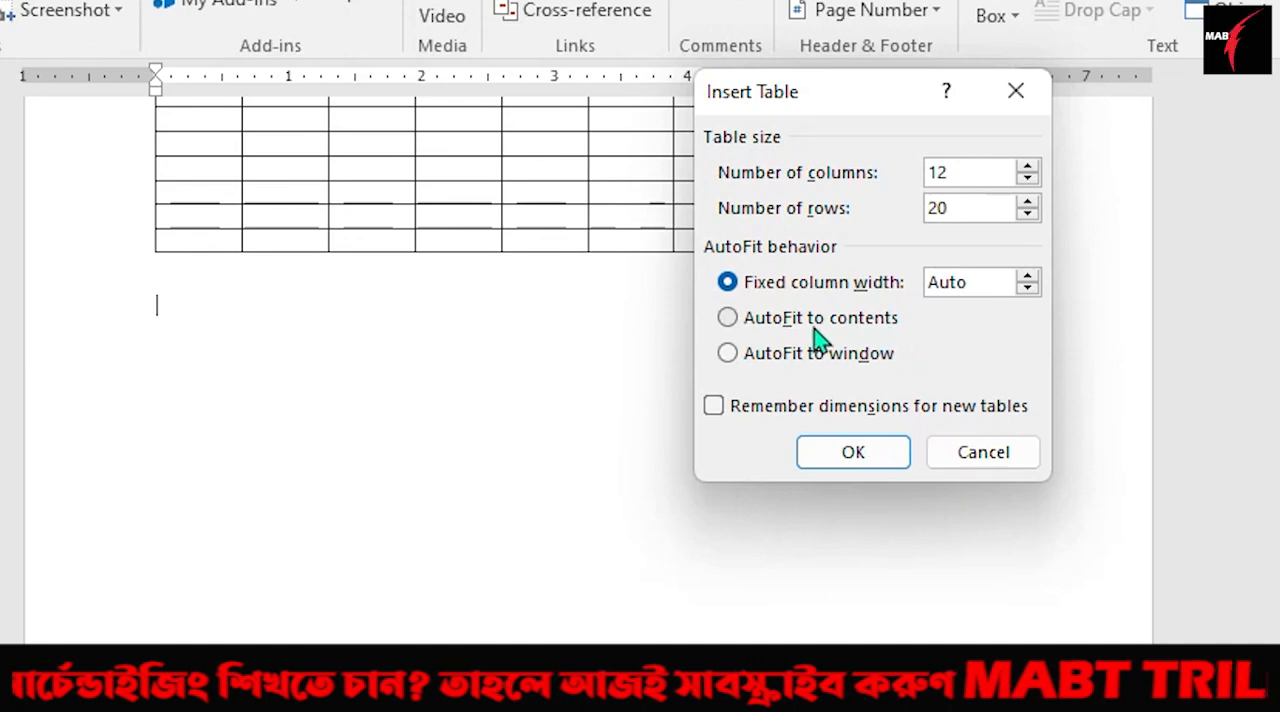
click(728, 318)
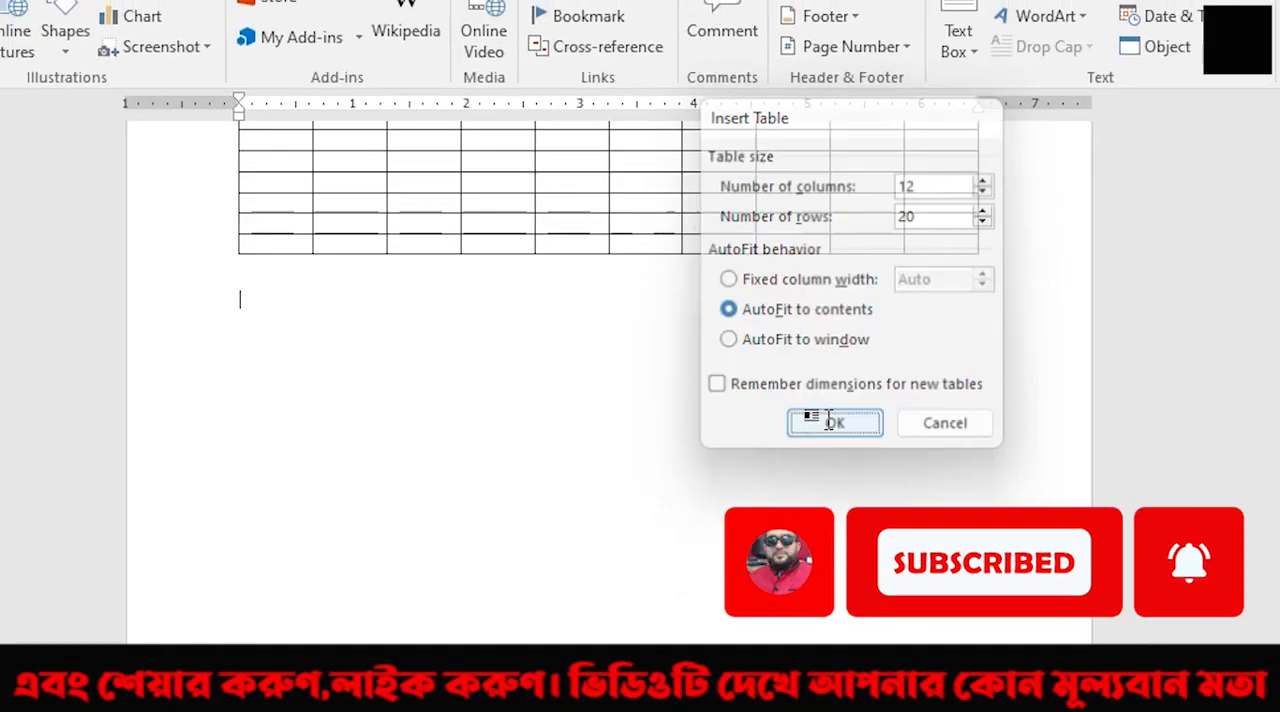
click(852, 453)
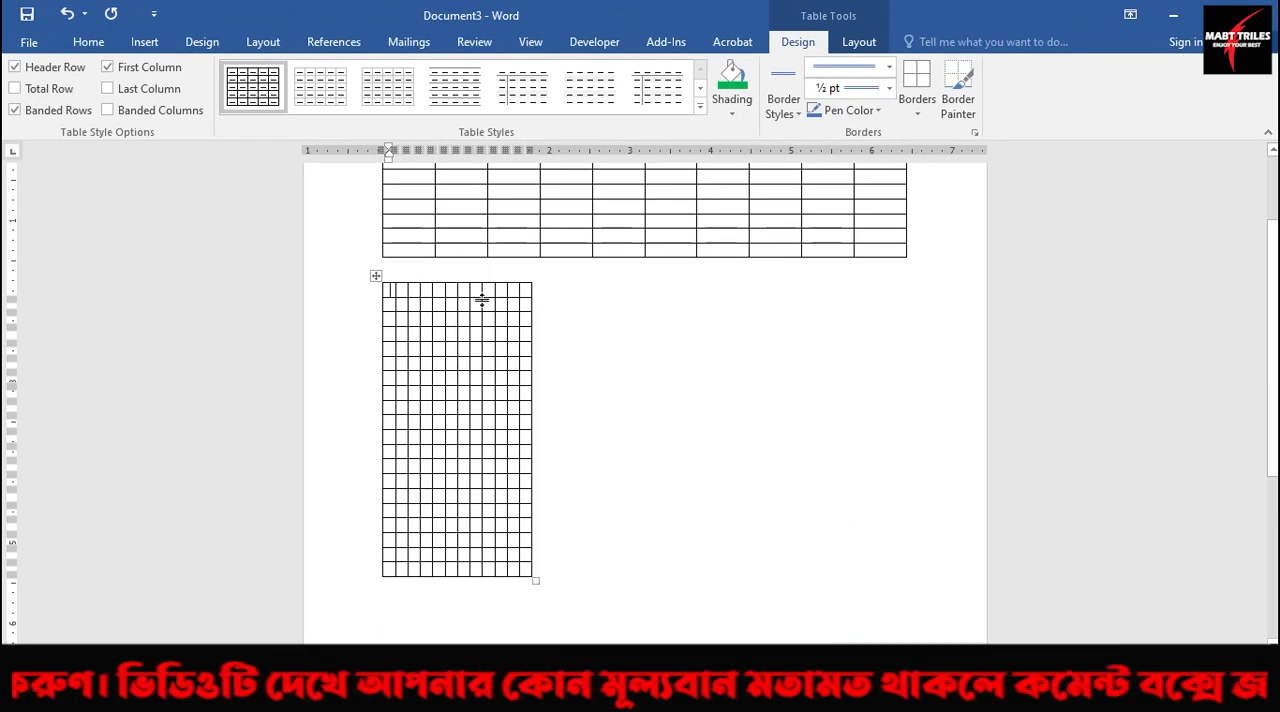
Fill the first three cells of the lower table's top row with "Hahhahh", "hhhhhh" and "kkkkkkkkkk".
text(Hahhahh)
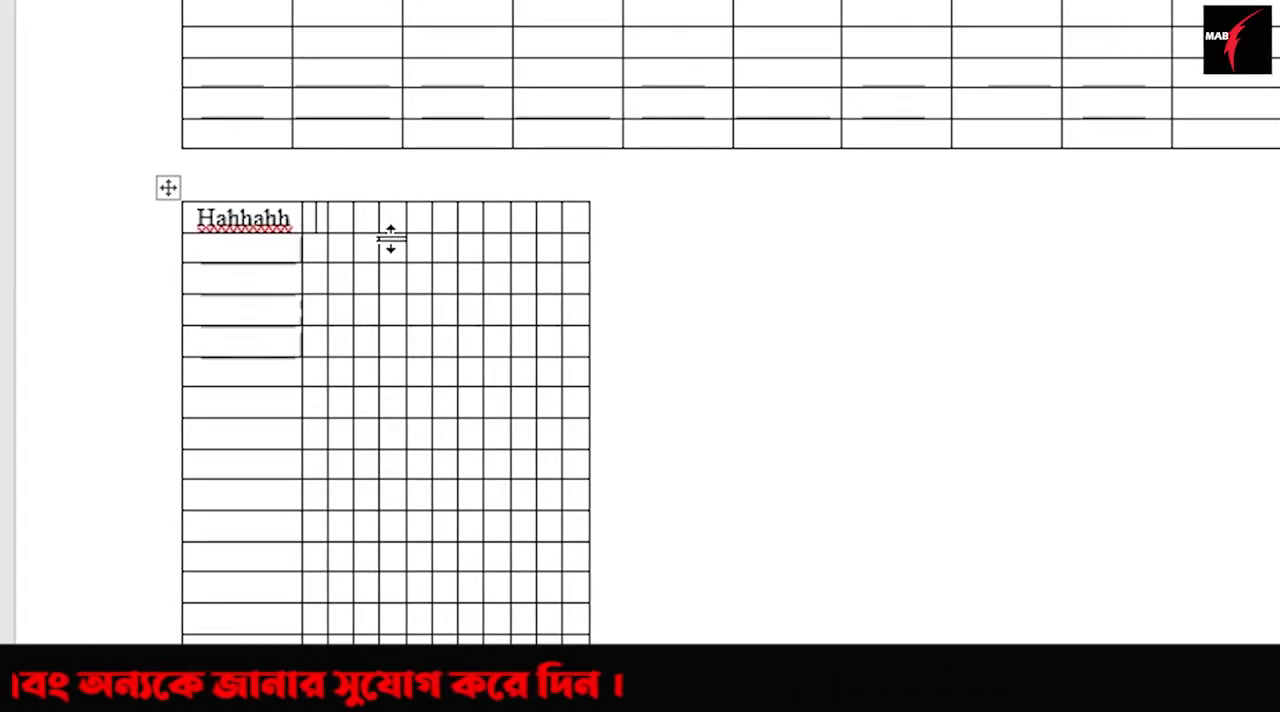
text(hhhhhh)
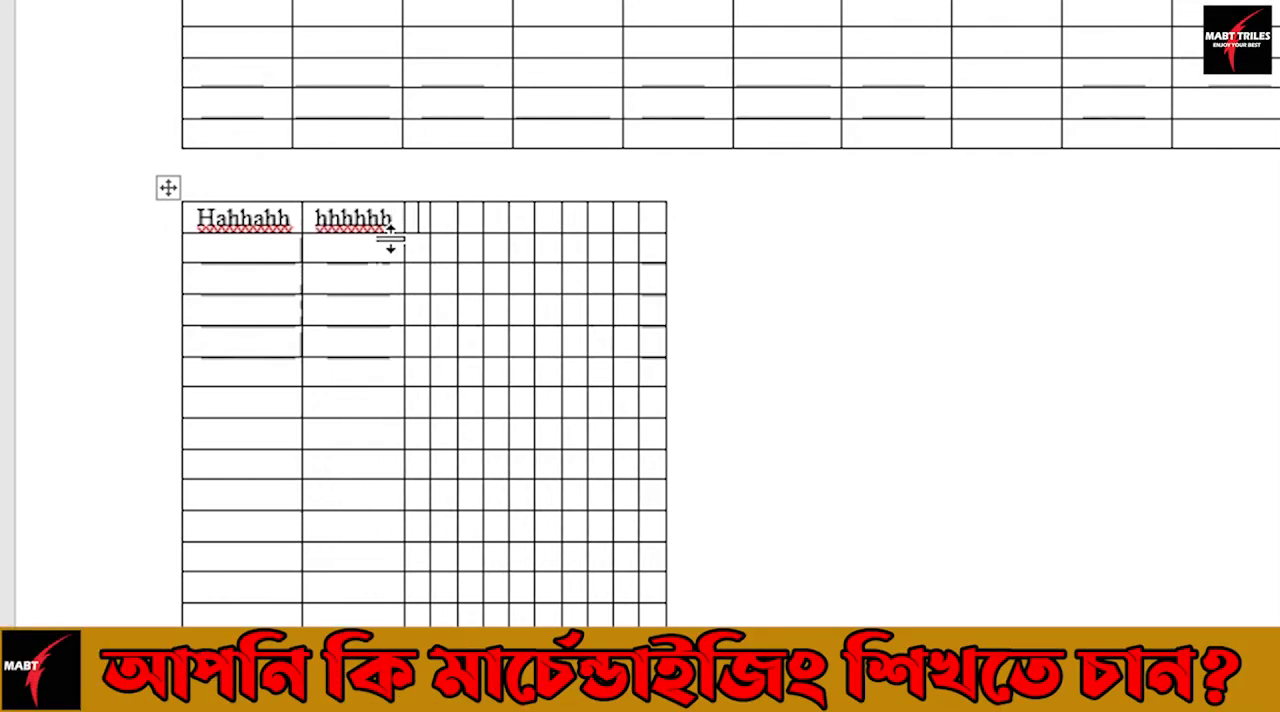
key(Tab)
text(kkkk)
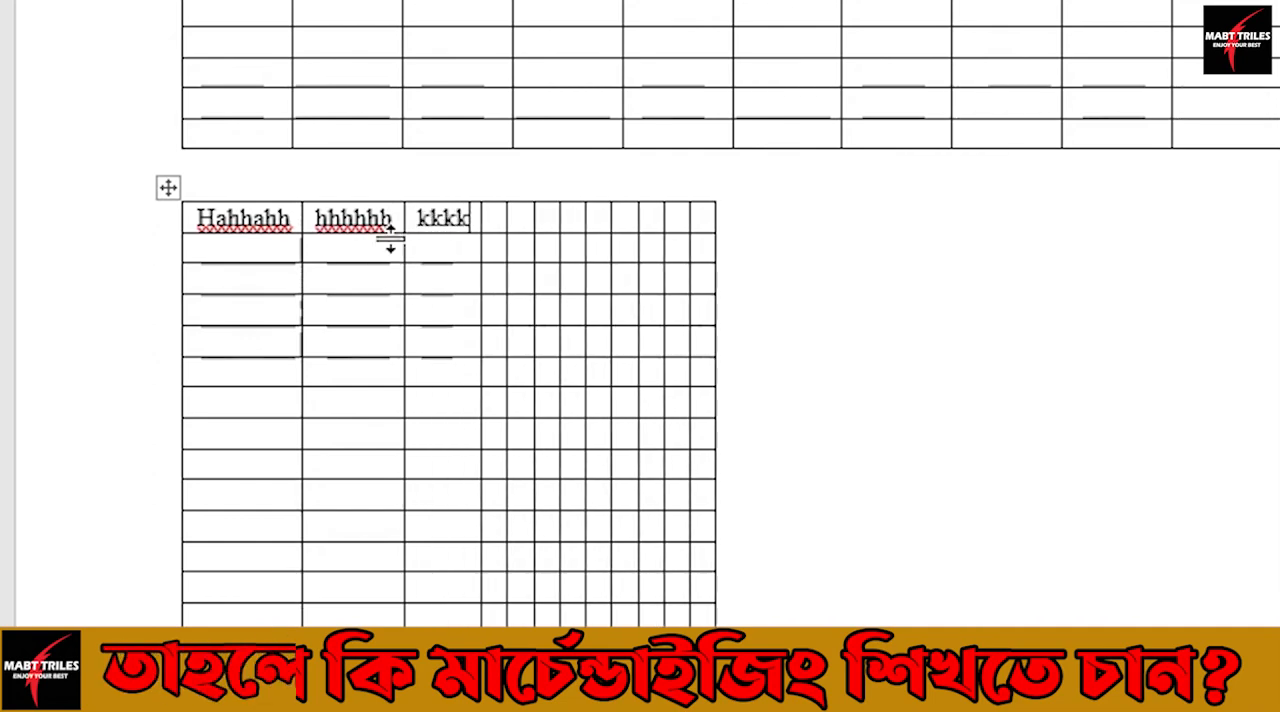
text(kkkkkk)
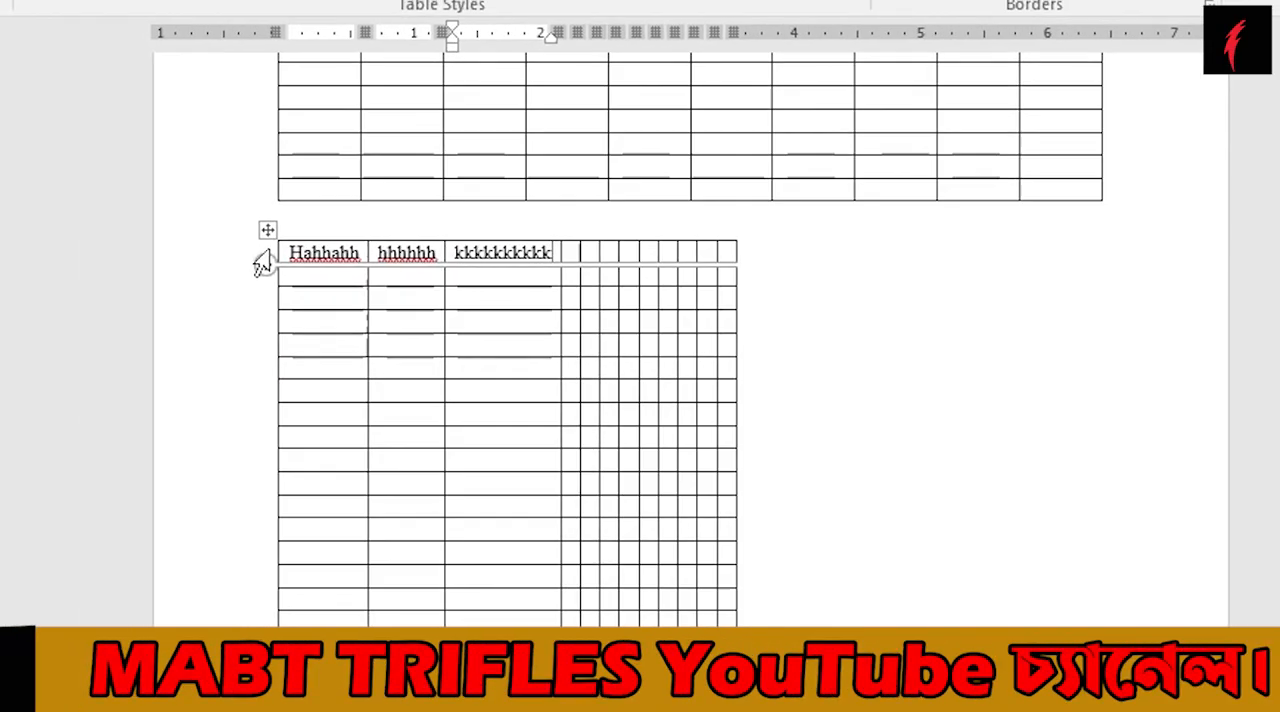
Delete the entire lower table that is fitted to its contents.
click(267, 230)
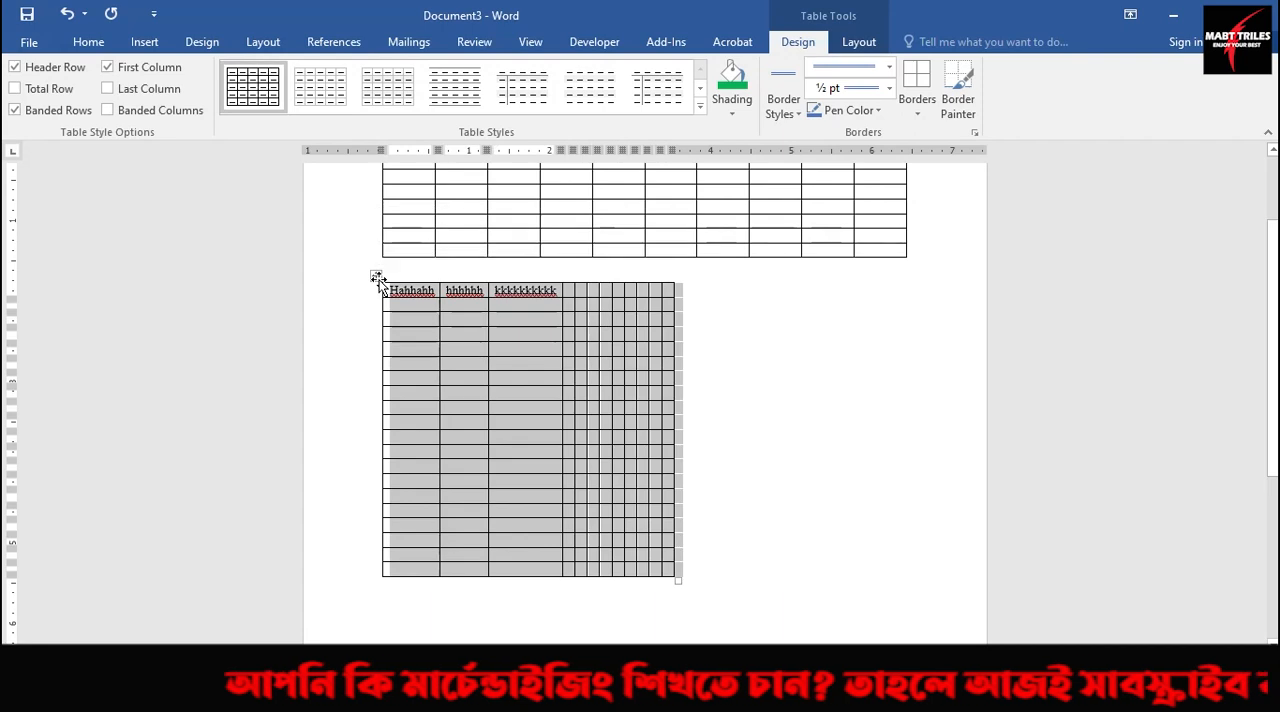
right_click(378, 283)
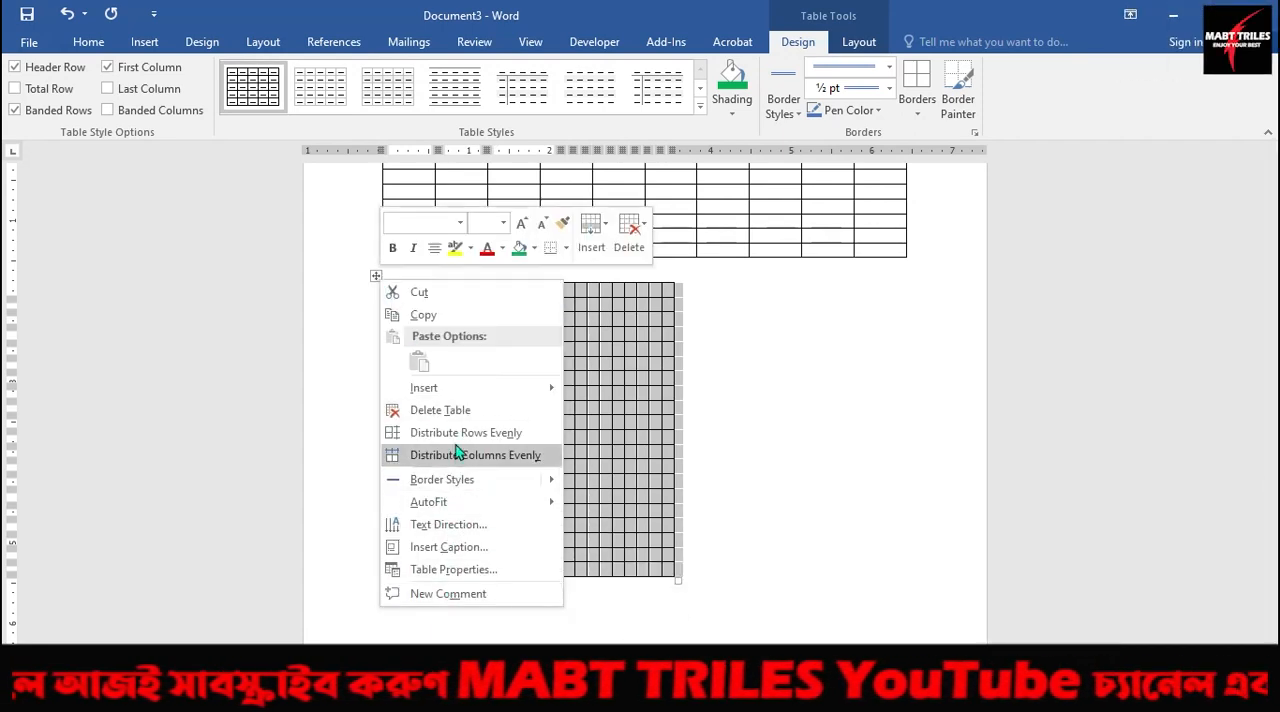
click(425, 411)
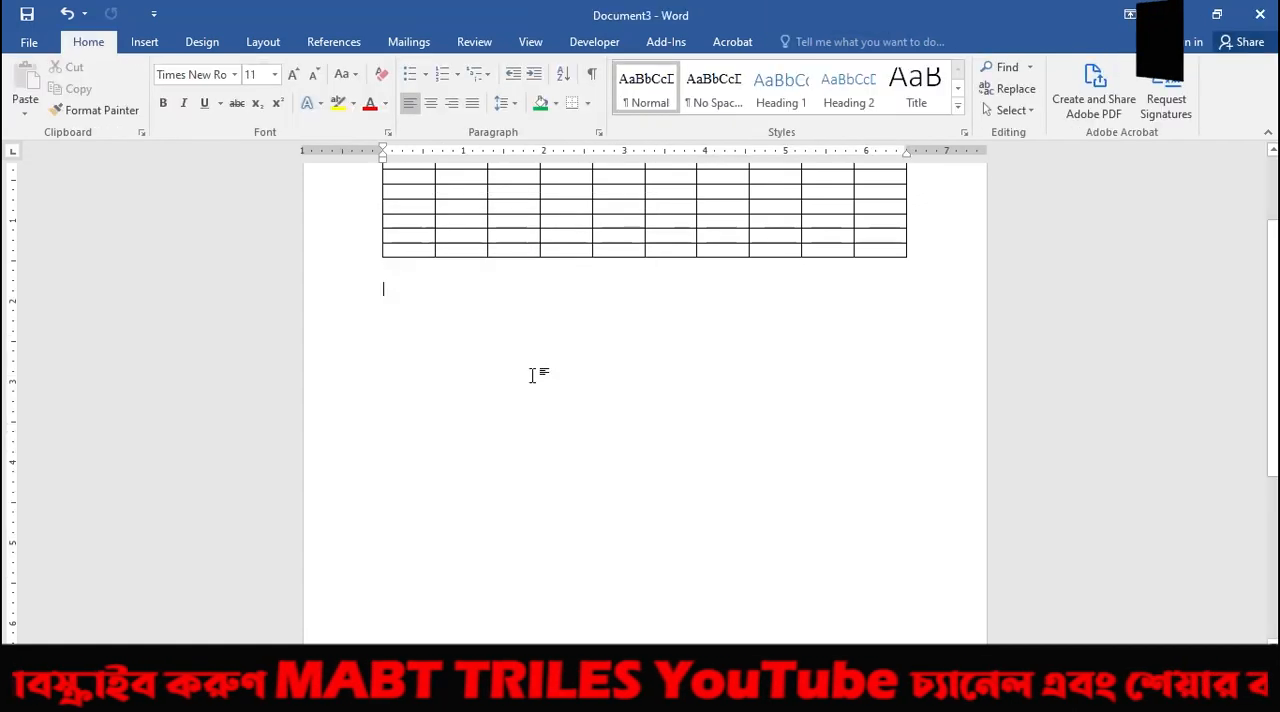
Insert a 12-column, 20-row table with AutoFit to window below the first table, and move the cursor to the document's end.
click(144, 41)
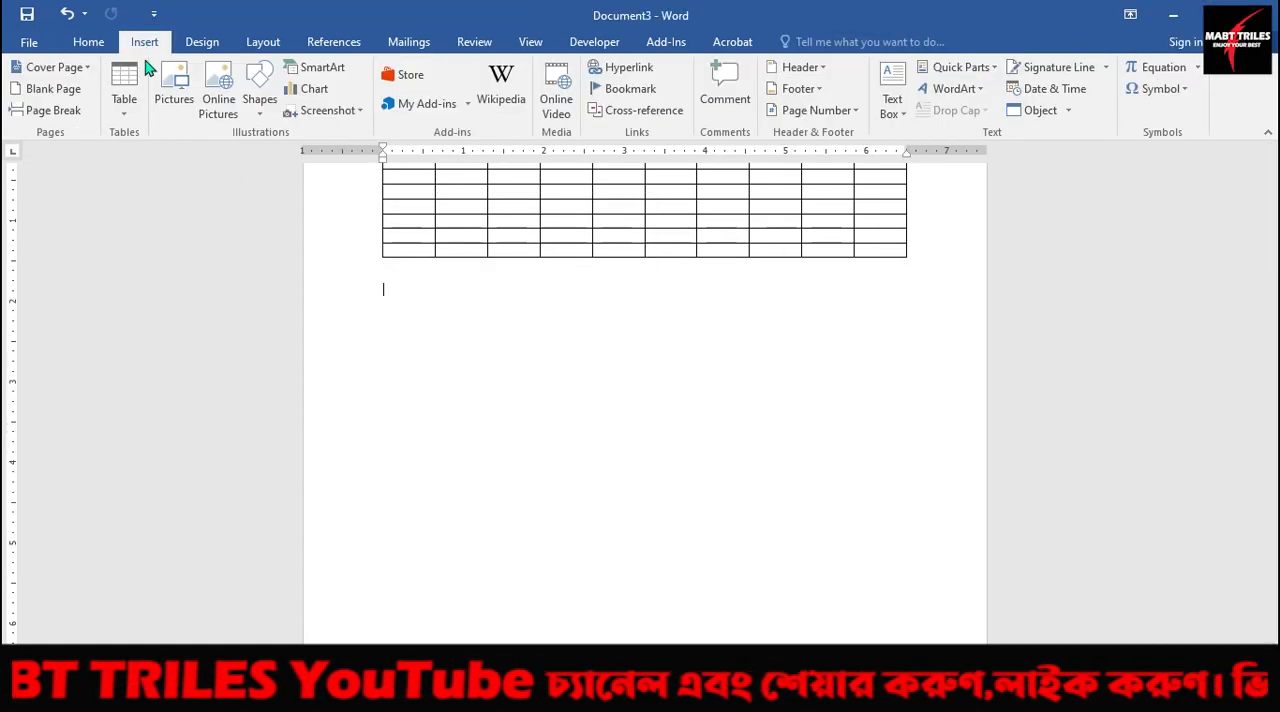
click(123, 112)
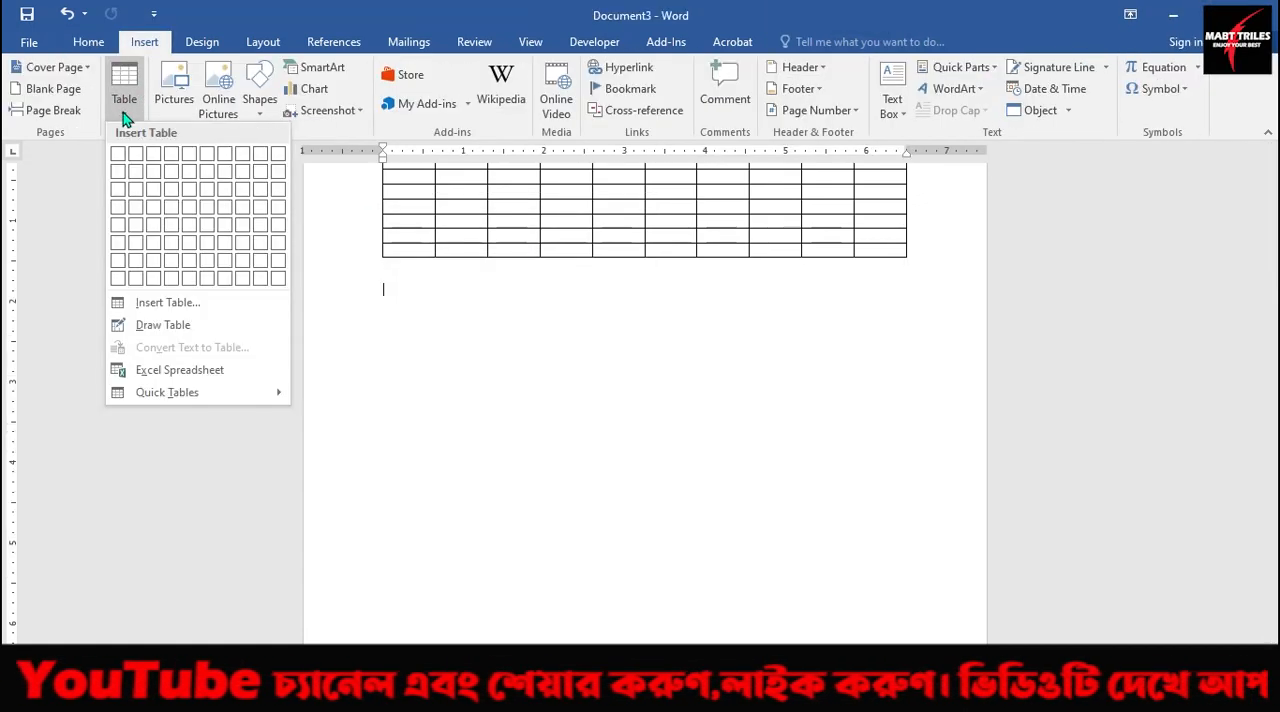
click(170, 303)
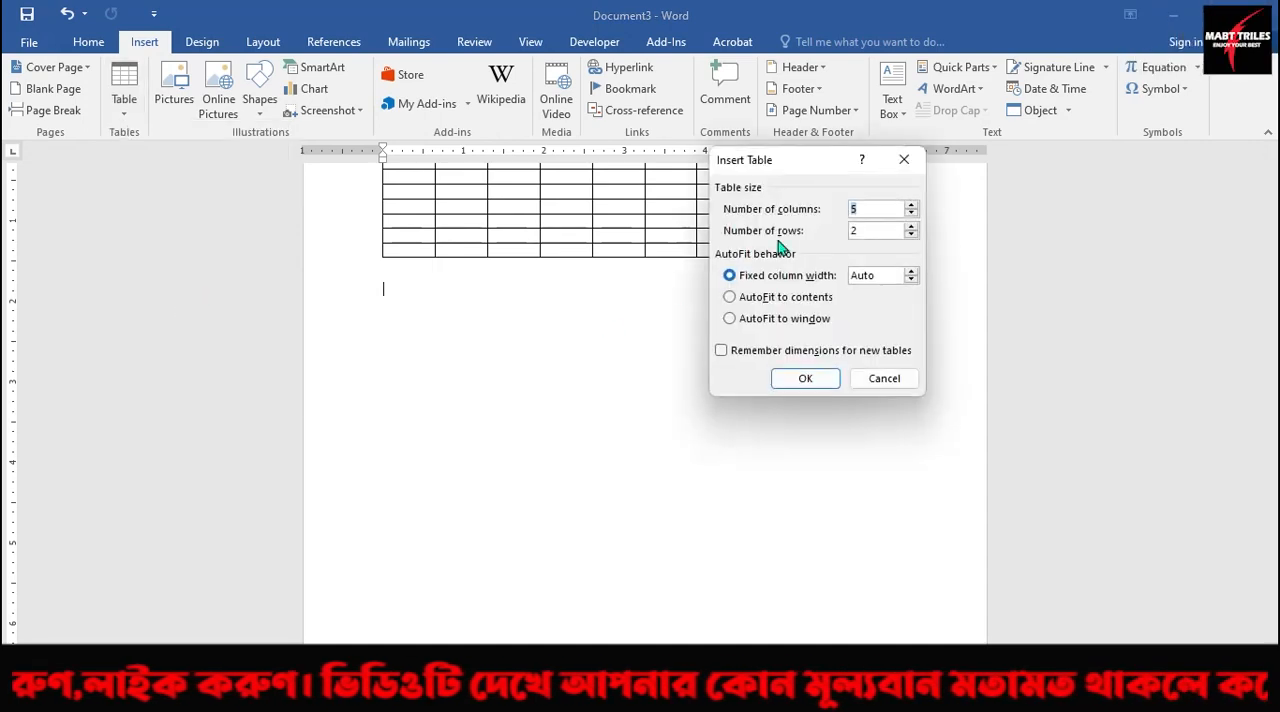
text(1)
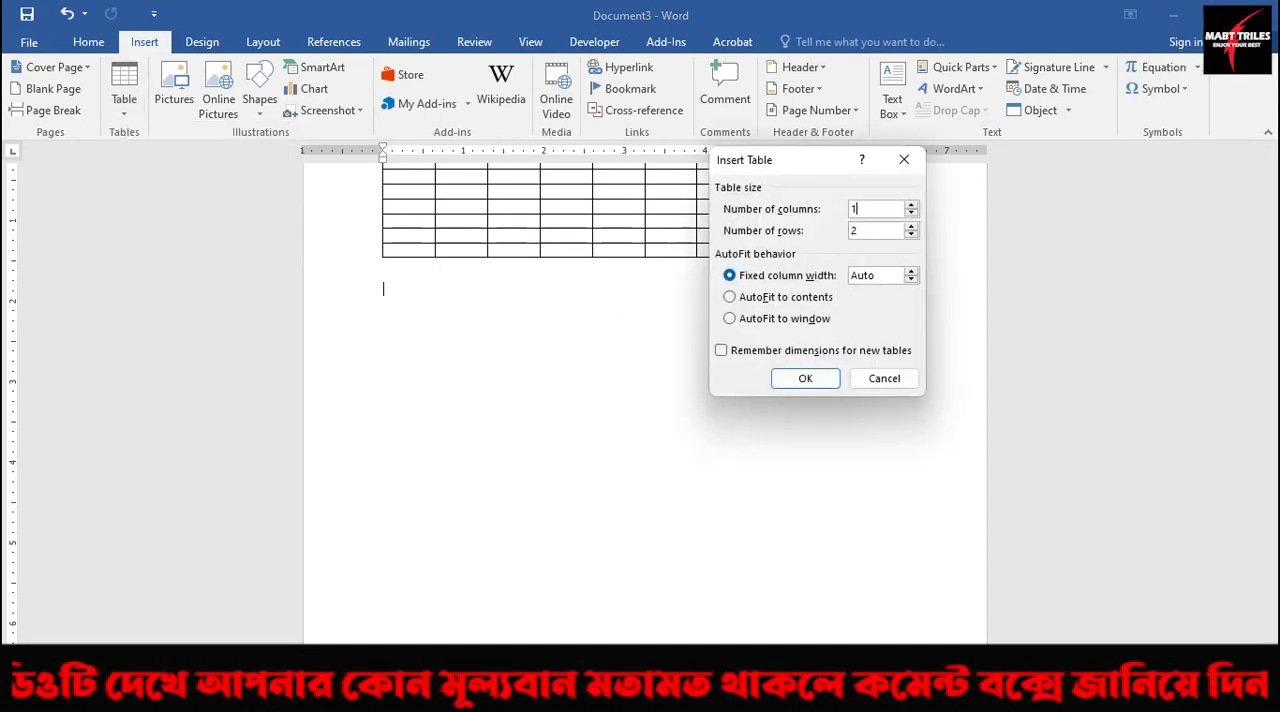
text(2)
click(864, 229)
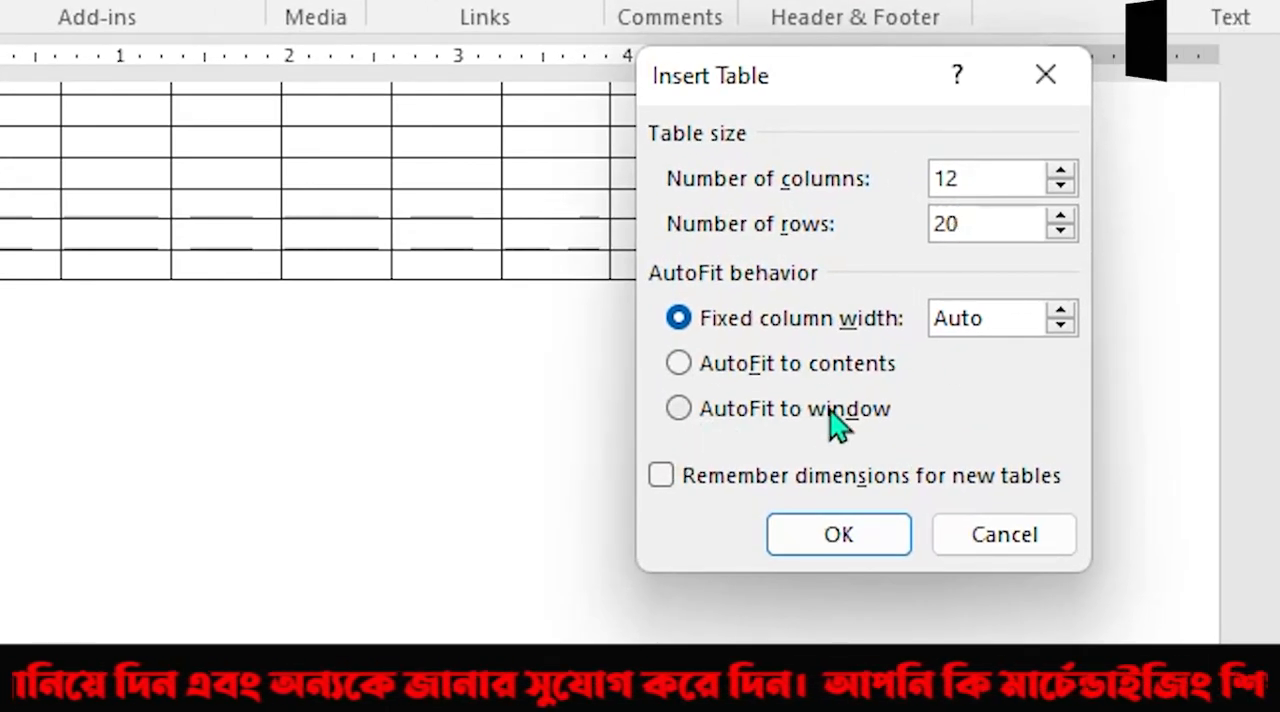
click(680, 408)
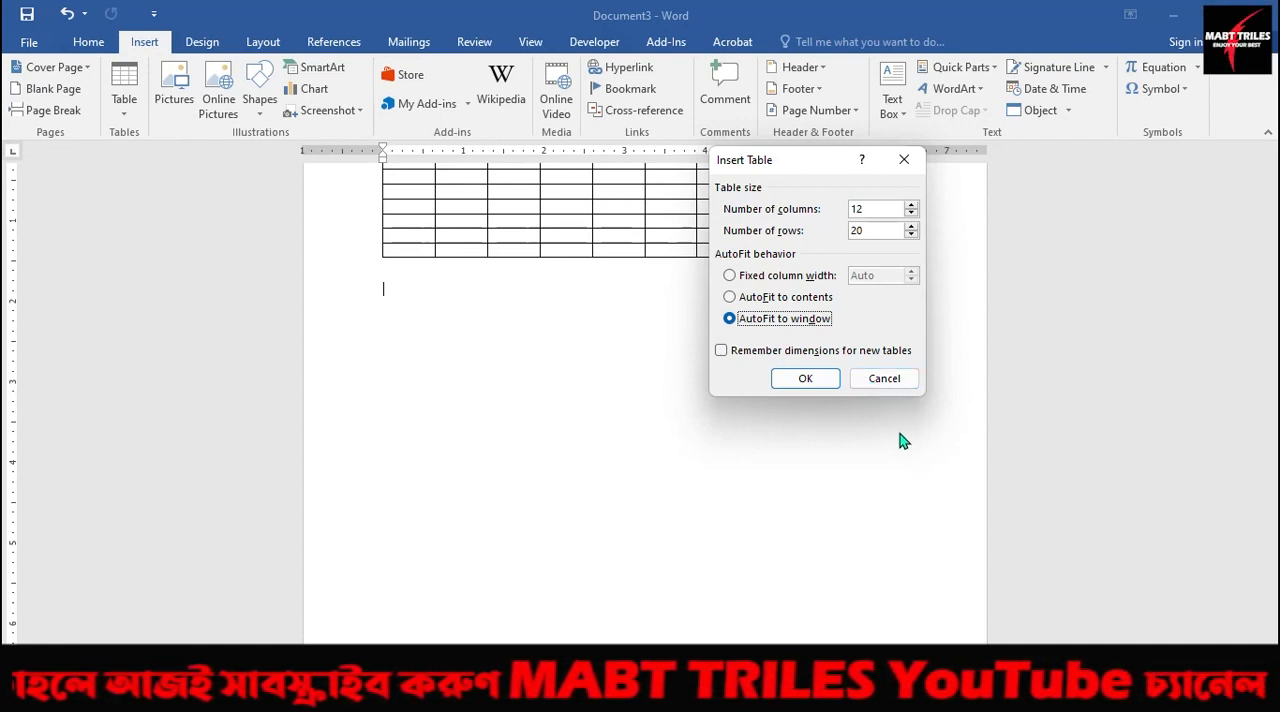
click(803, 380)
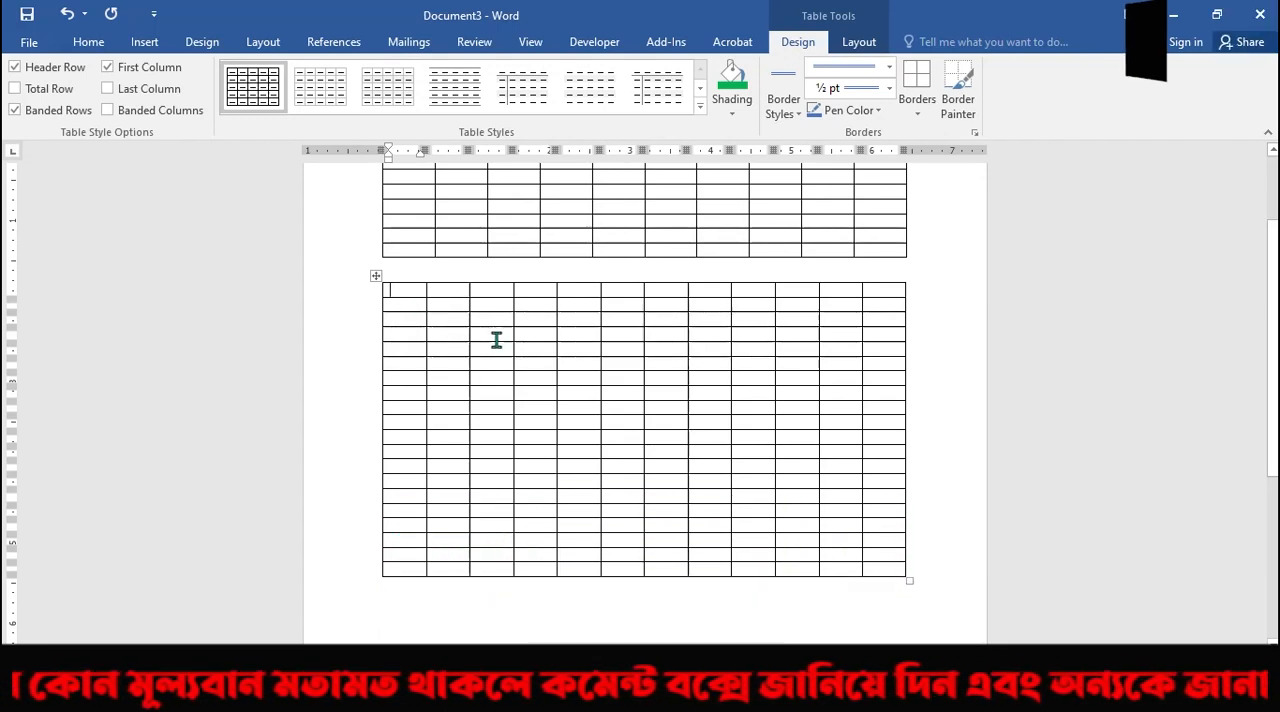
key(ctrl+End)
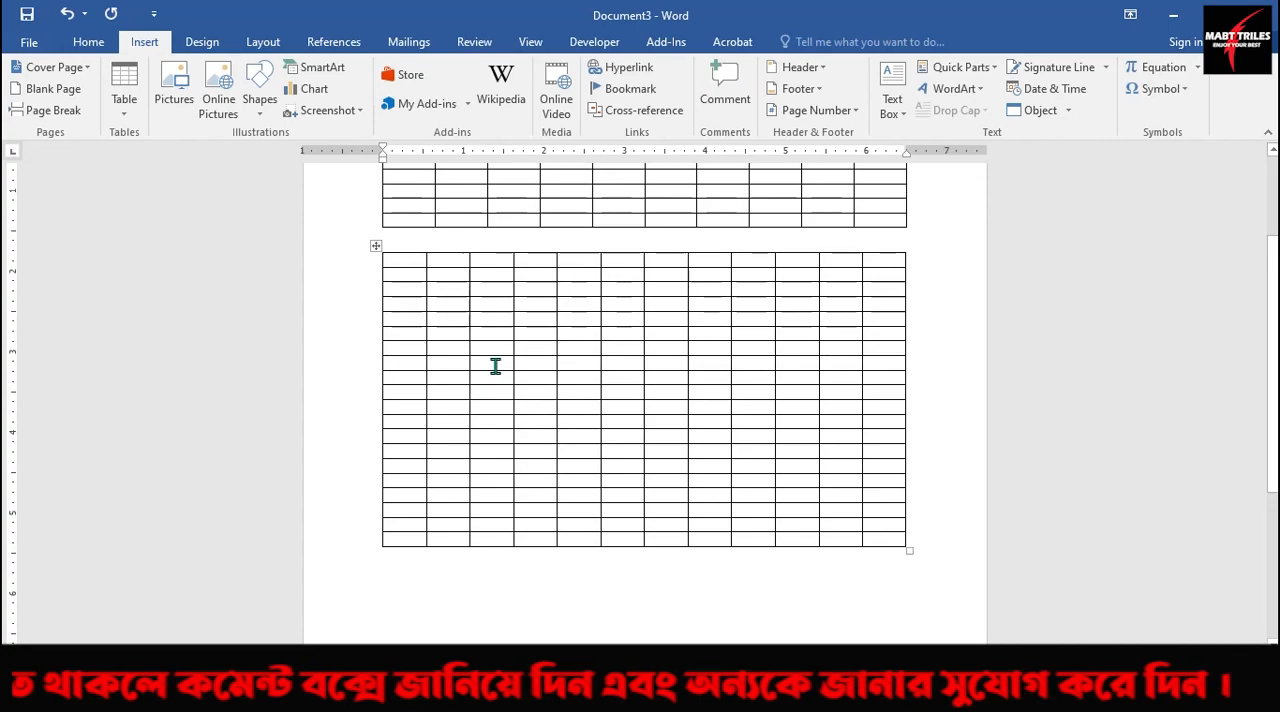
Draw the outer frame of a new table with Draw Table below the second table, spanning the full text width.
scroll(595, 310, down, 5)
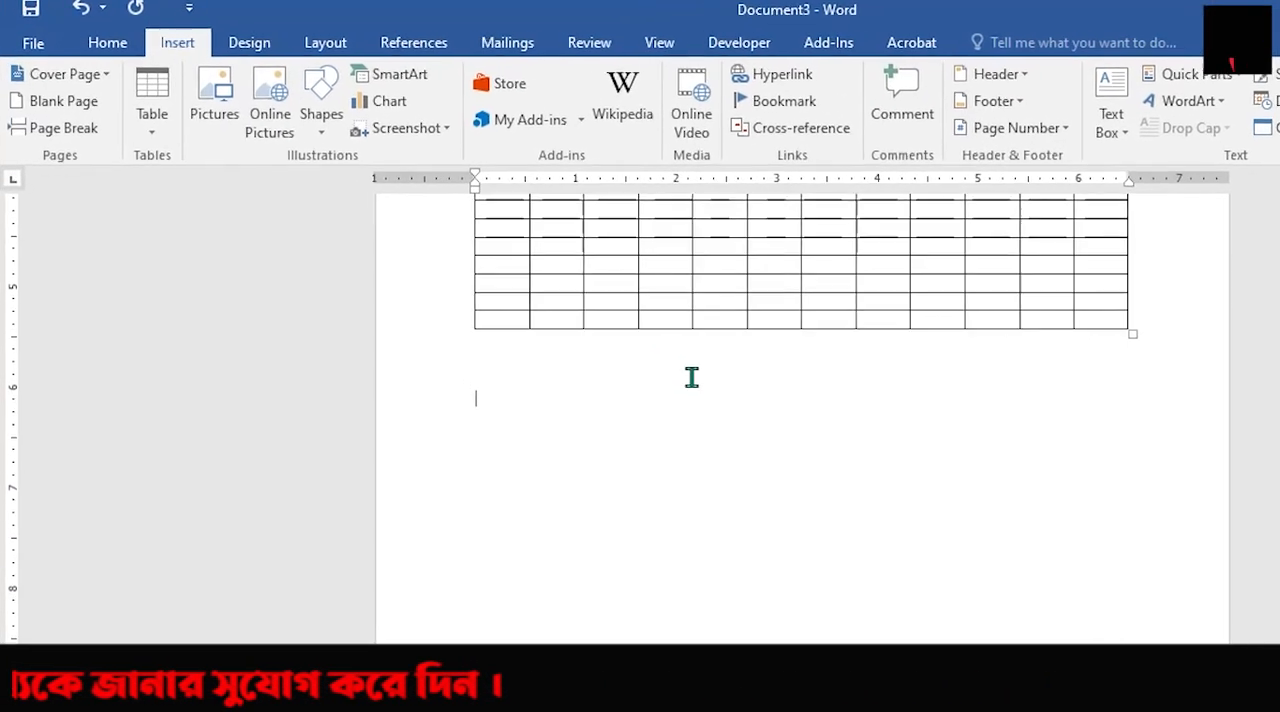
click(222, 160)
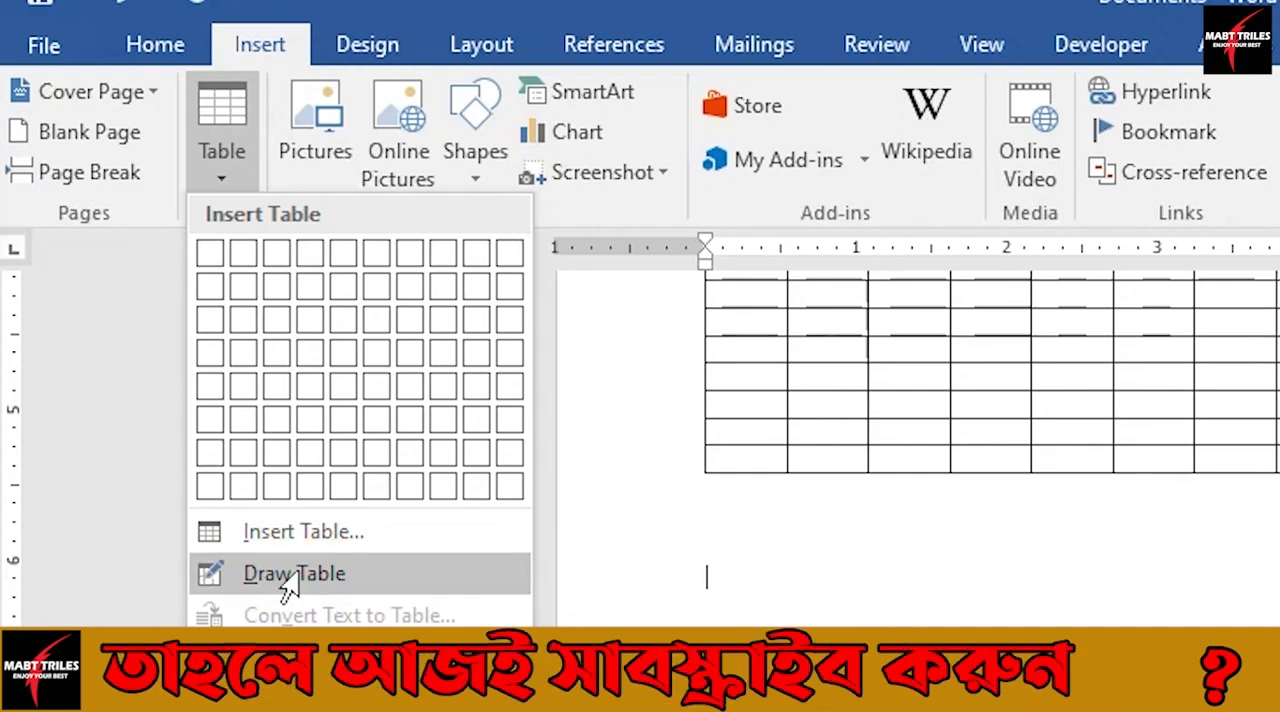
click(316, 585)
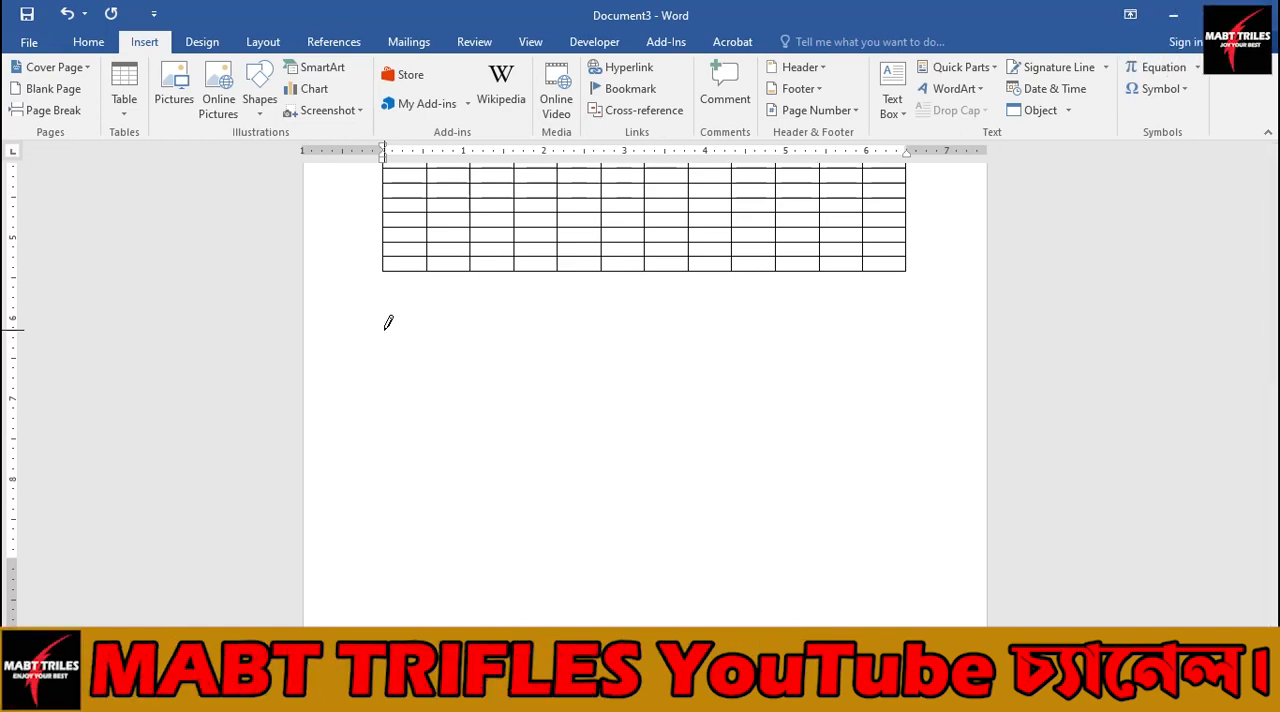
mouse_move(386, 326)
mouse_down()
mouse_move(402, 345)
mouse_move(859, 373)
mouse_up()
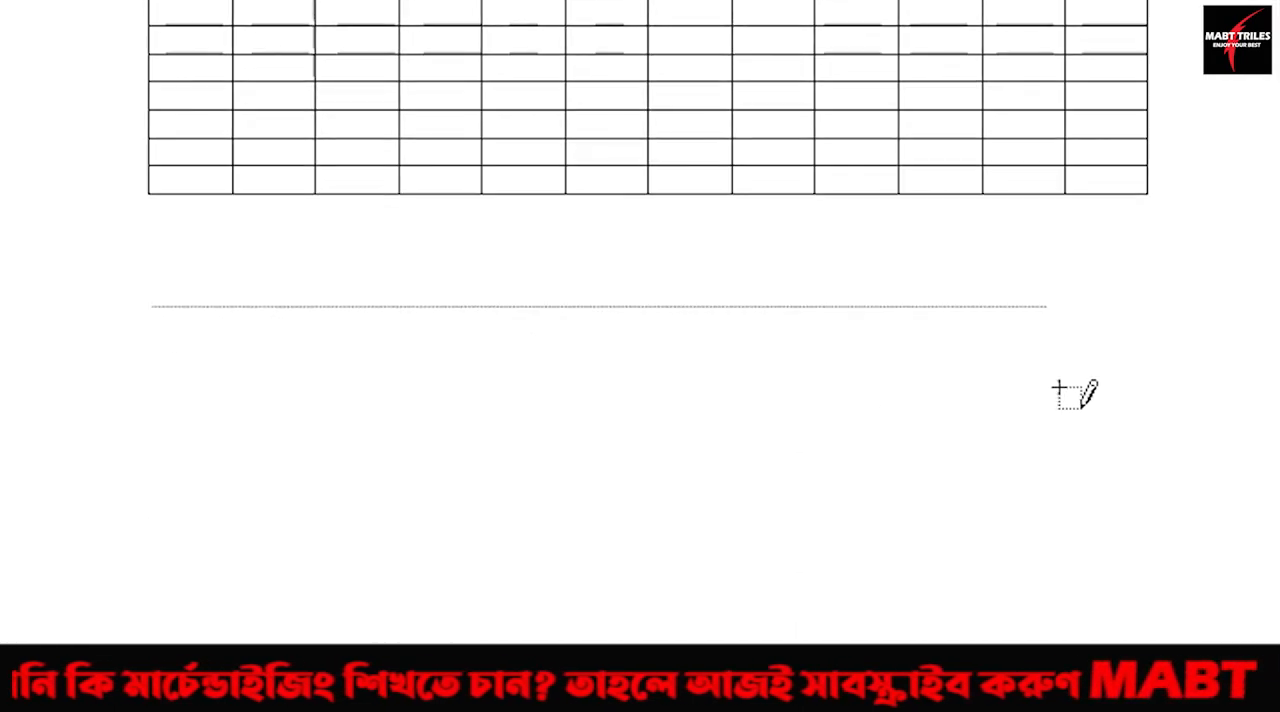
mouse_move(1058, 388)
mouse_down()
mouse_move(1151, 394)
mouse_move(1154, 383)
mouse_up()
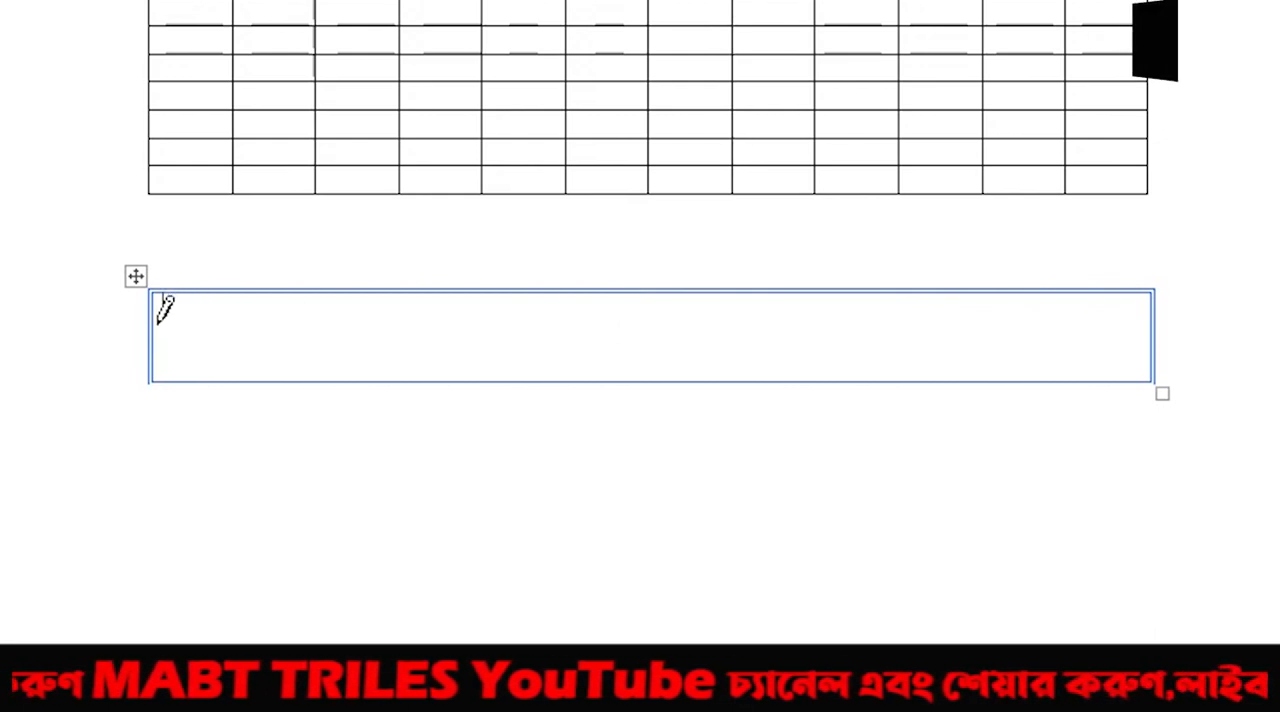
Draw six horizontal lines across the hand-drawn table to divide it into seven rows.
drag(160, 322, 691, 323)
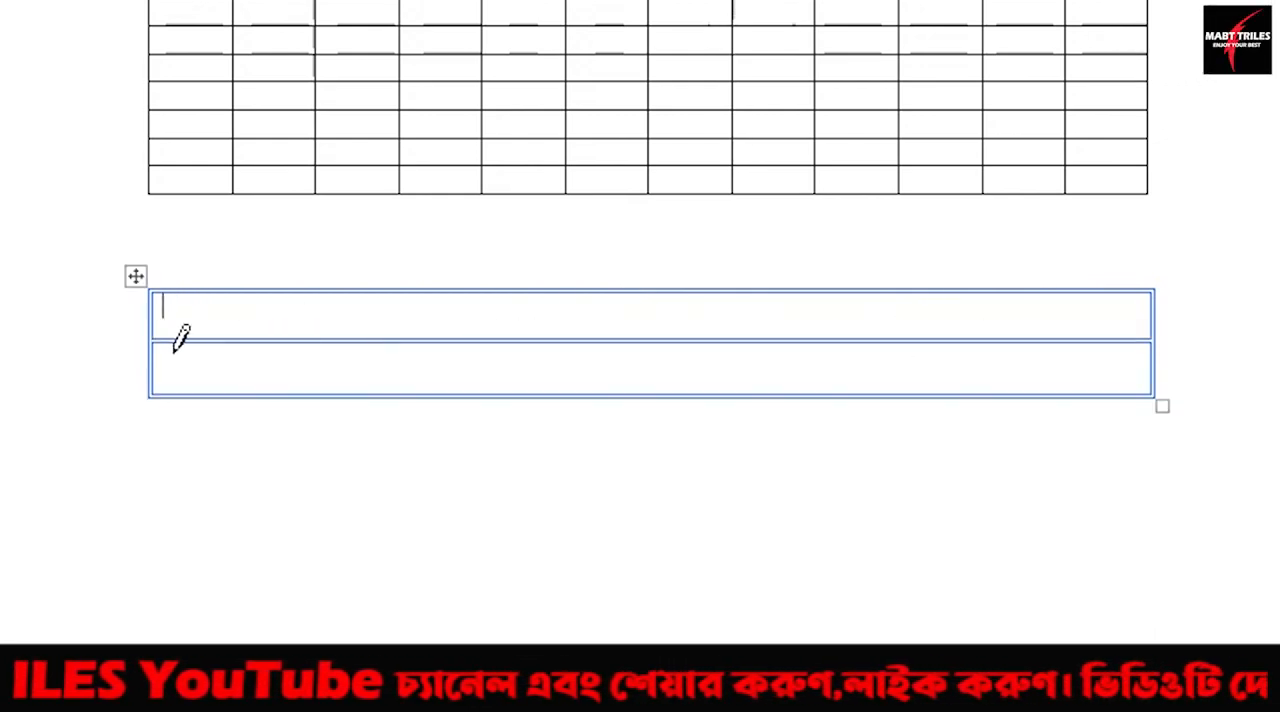
drag(165, 355, 725, 358)
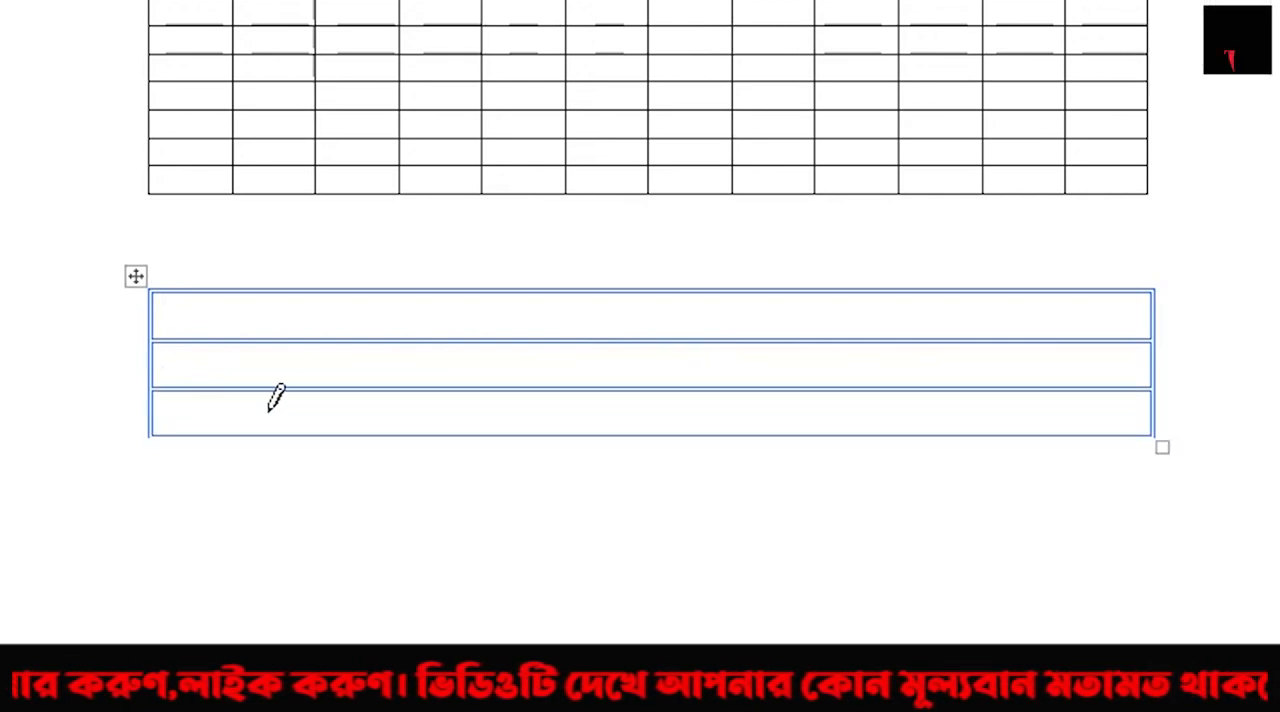
drag(276, 398, 797, 397)
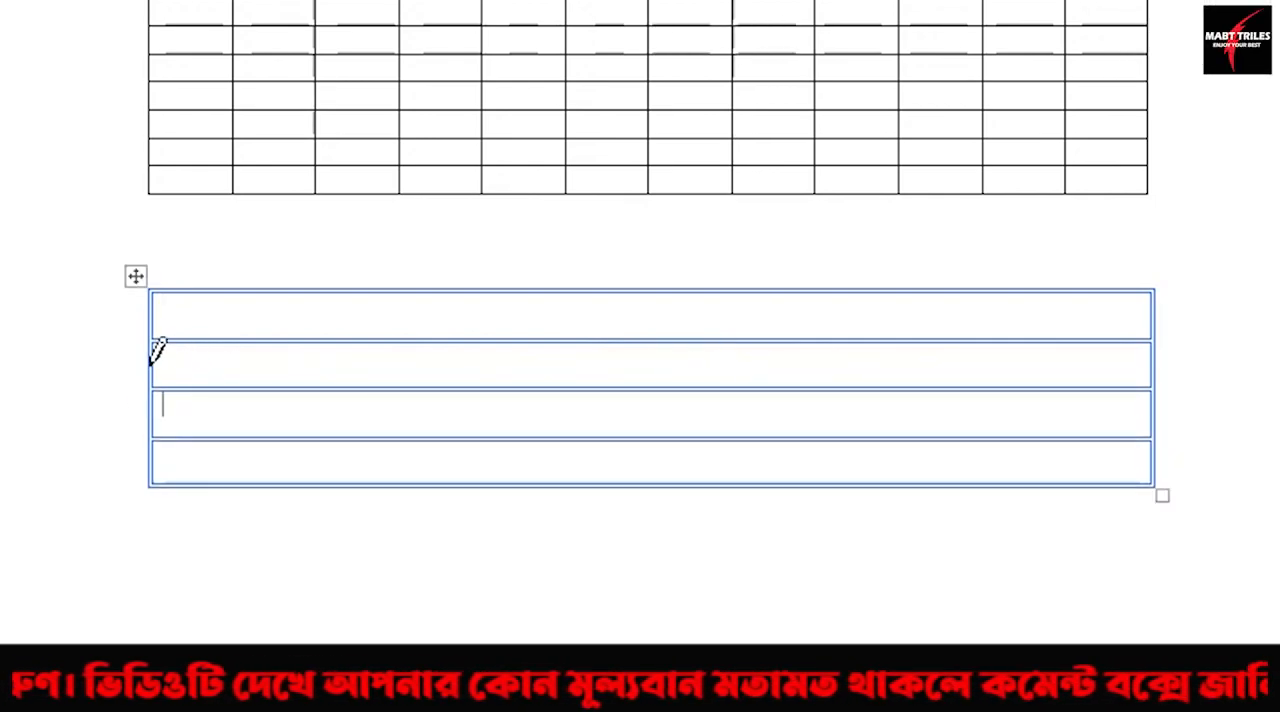
drag(158, 350, 980, 357)
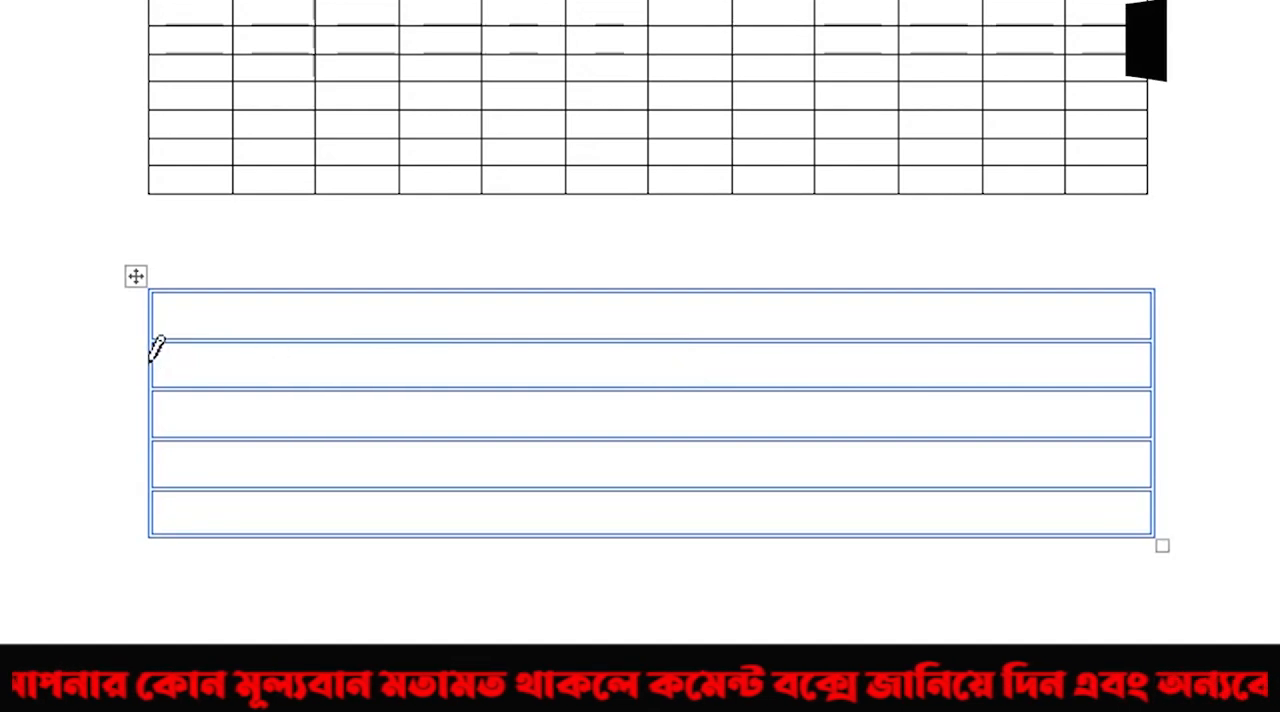
drag(157, 346, 1040, 356)
drag(158, 350, 940, 354)
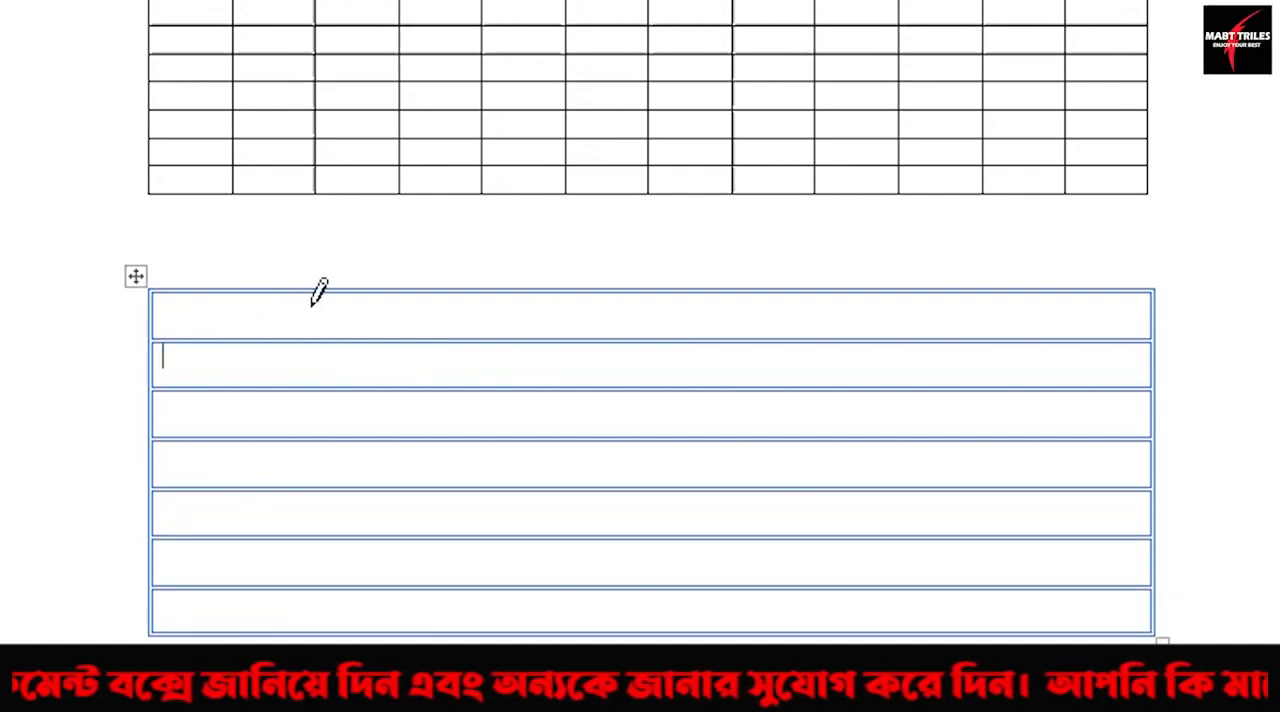
Draw six vertical lines through all rows of the hand-drawn table to divide it into seven columns.
drag(313, 292, 311, 615)
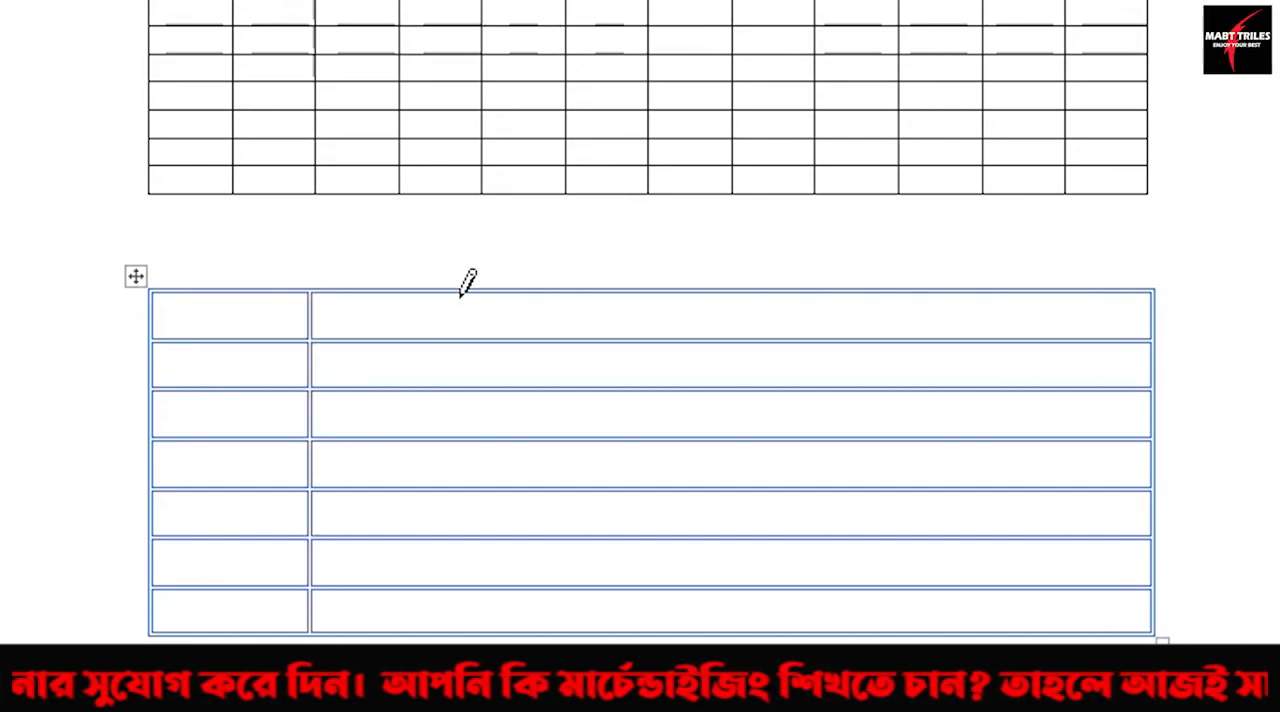
drag(461, 293, 460, 615)
drag(579, 292, 579, 615)
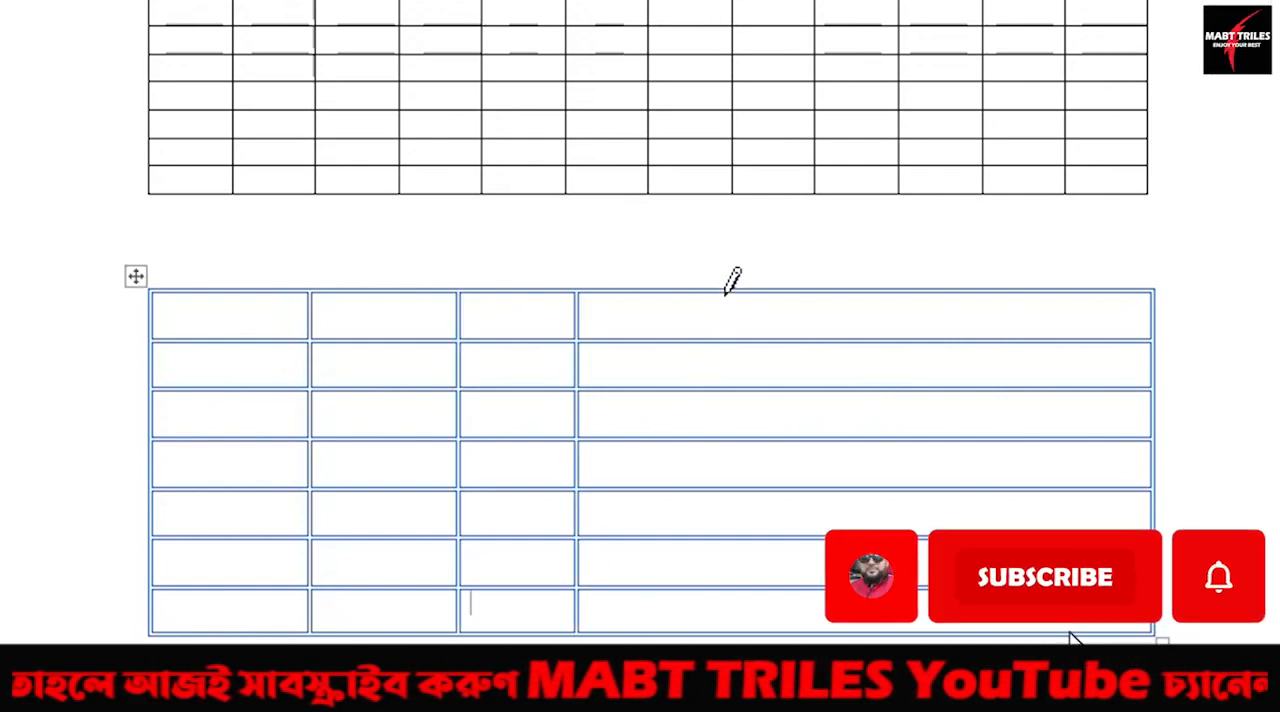
drag(730, 292, 729, 615)
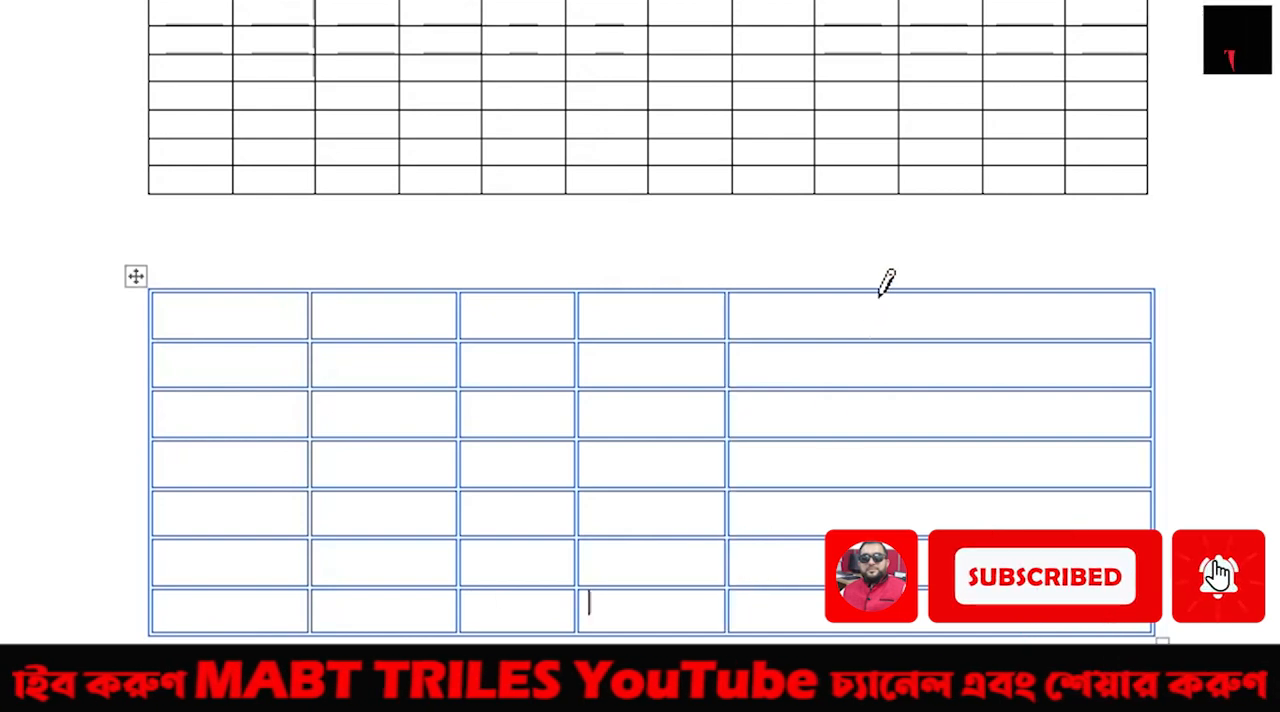
drag(886, 292, 886, 615)
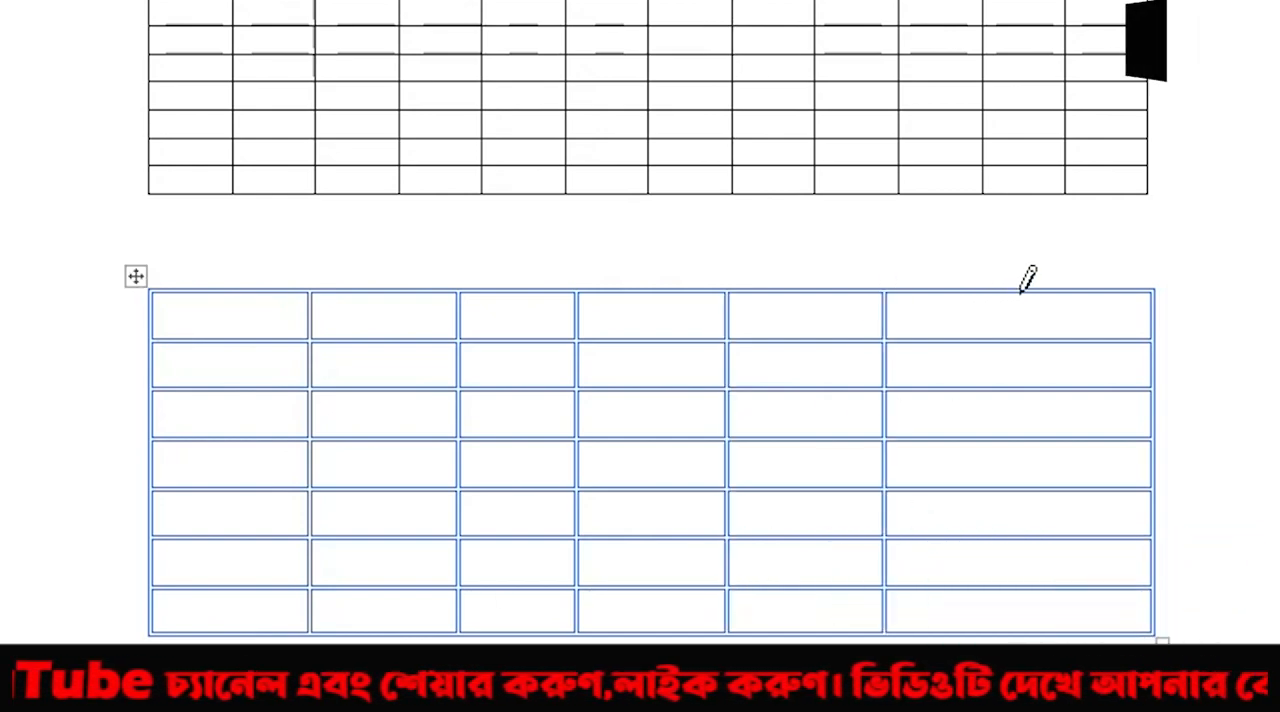
drag(1020, 292, 1030, 620)
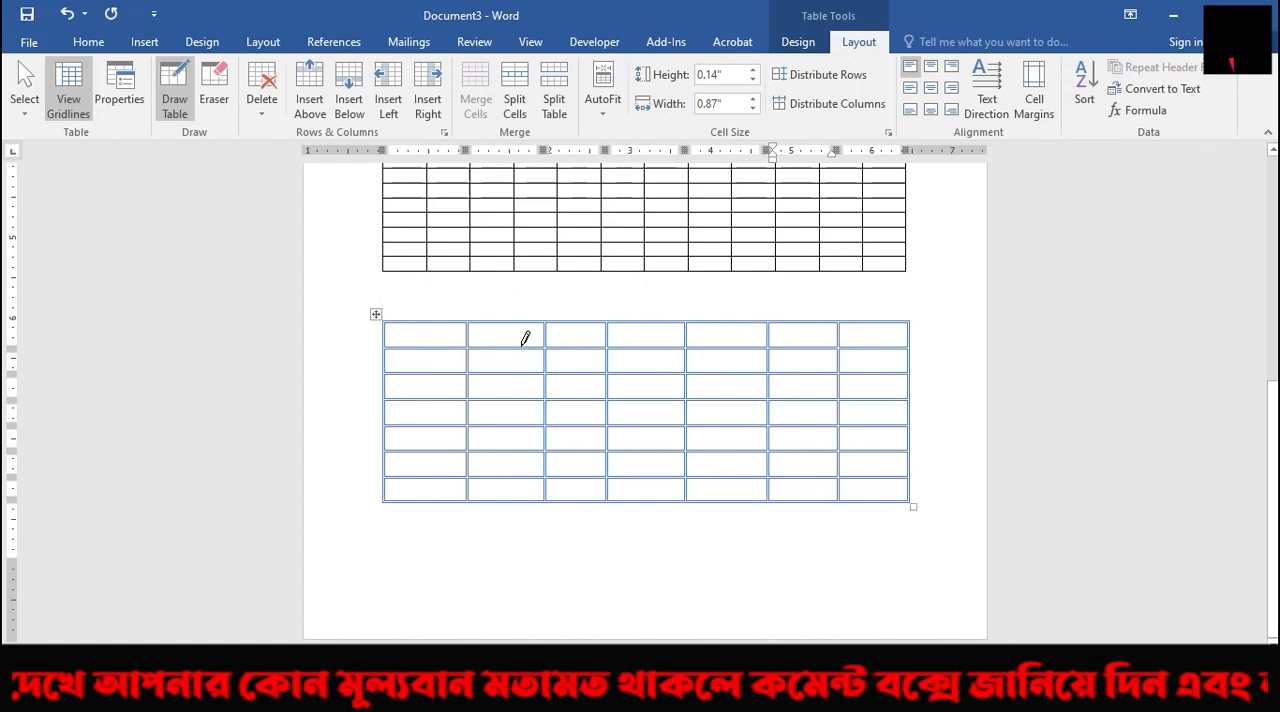
Stop drawing, insert a blank page below the hand-drawn table, and place the cursor at the start of the new page.
drag(405, 534, 406, 535)
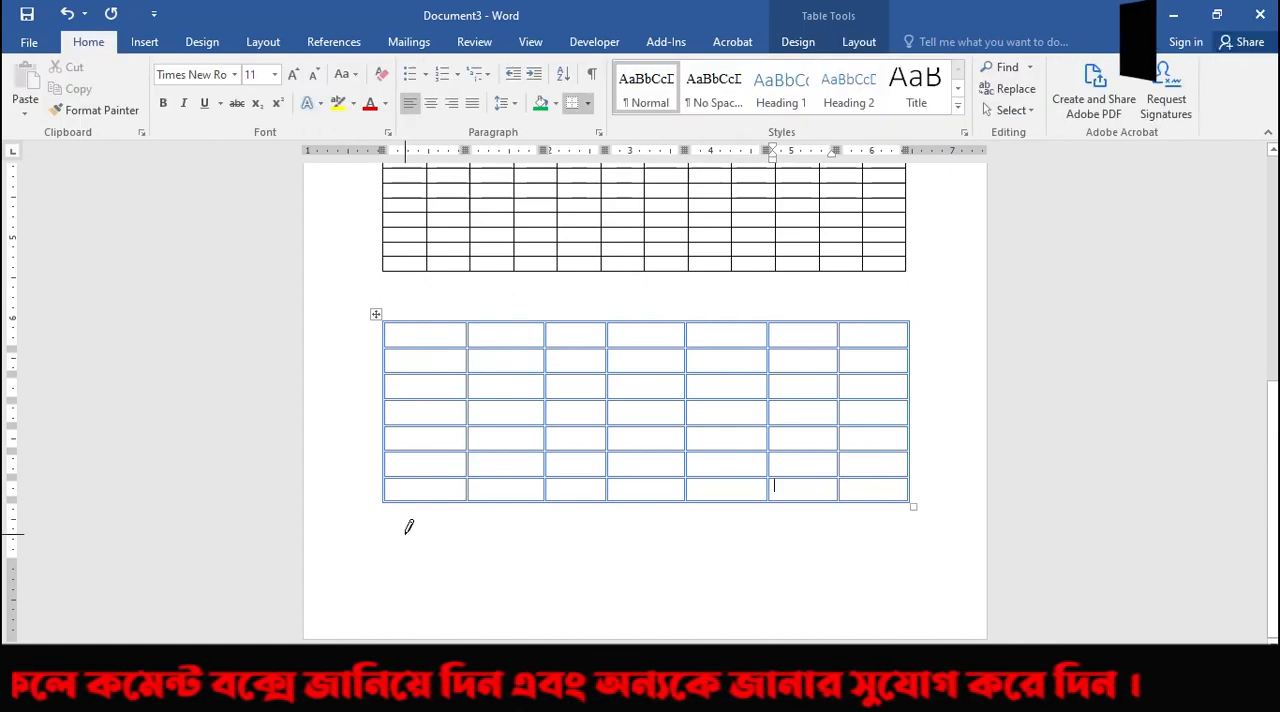
double_click(404, 535)
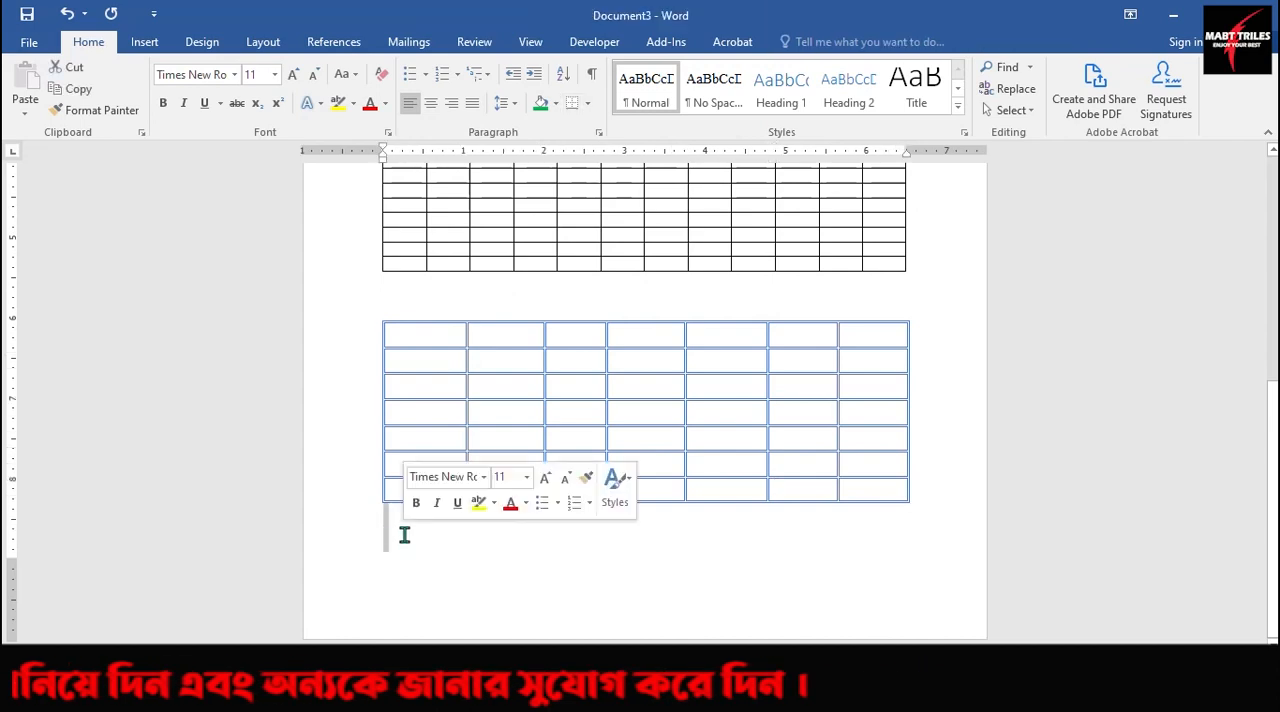
click(398, 535)
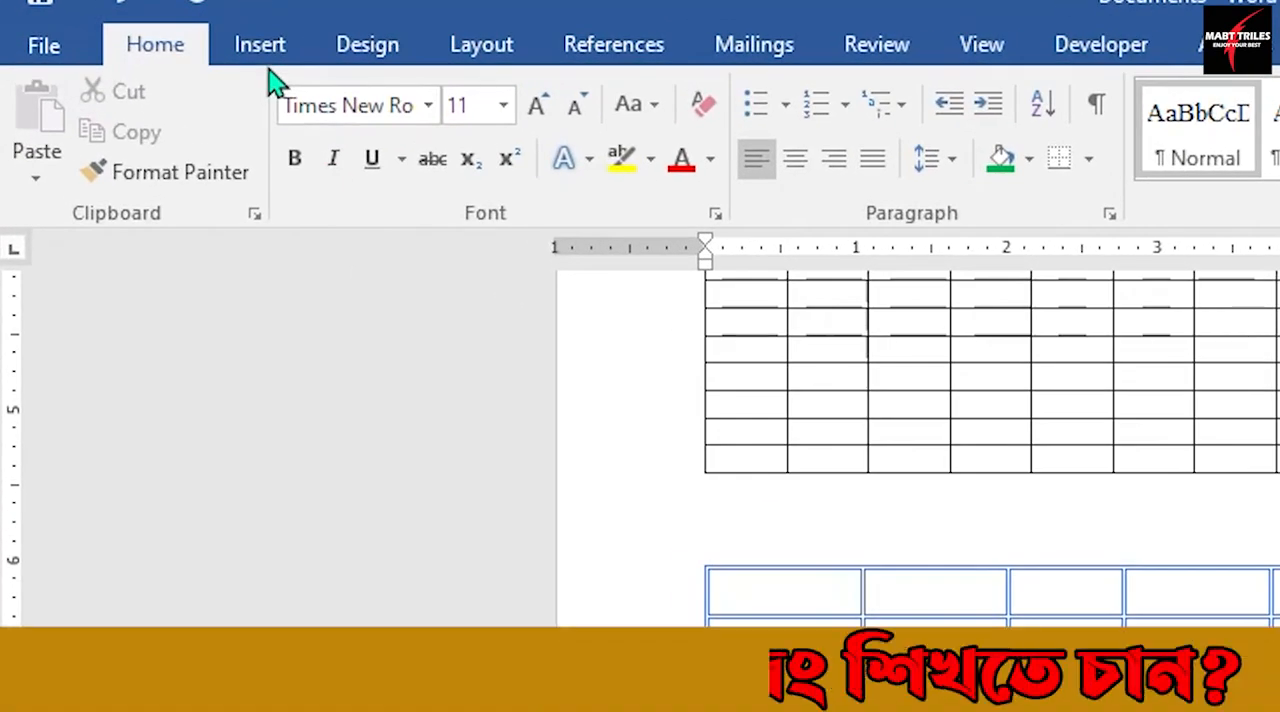
click(262, 46)
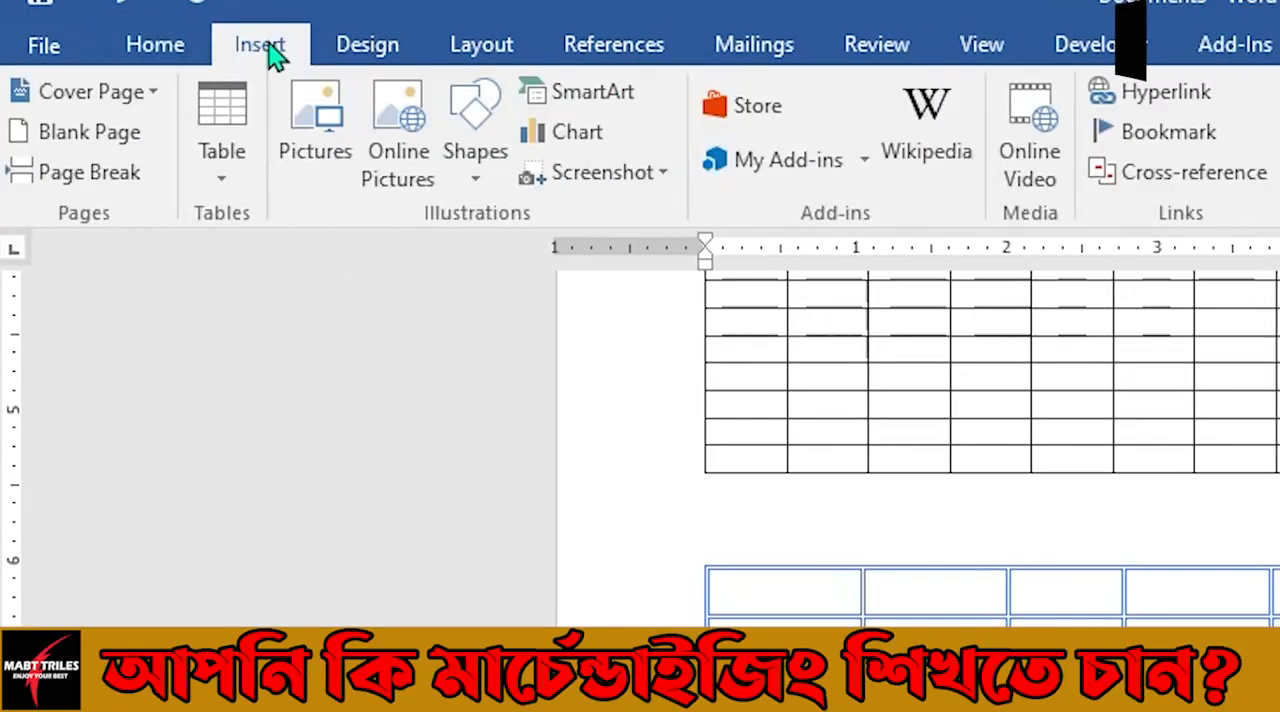
click(100, 135)
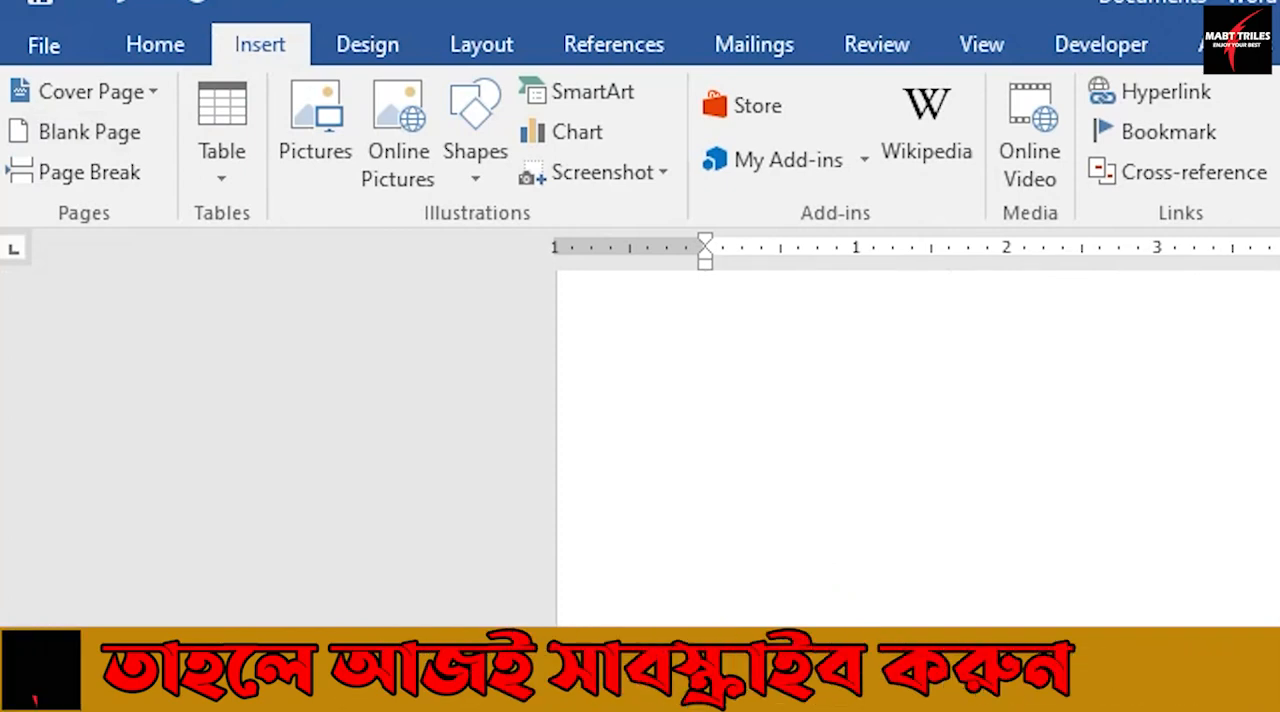
scroll(918, 448, up, 3)
scroll(918, 448, down, 1)
scroll(918, 448, up, 4)
scroll(918, 448, down, 3)
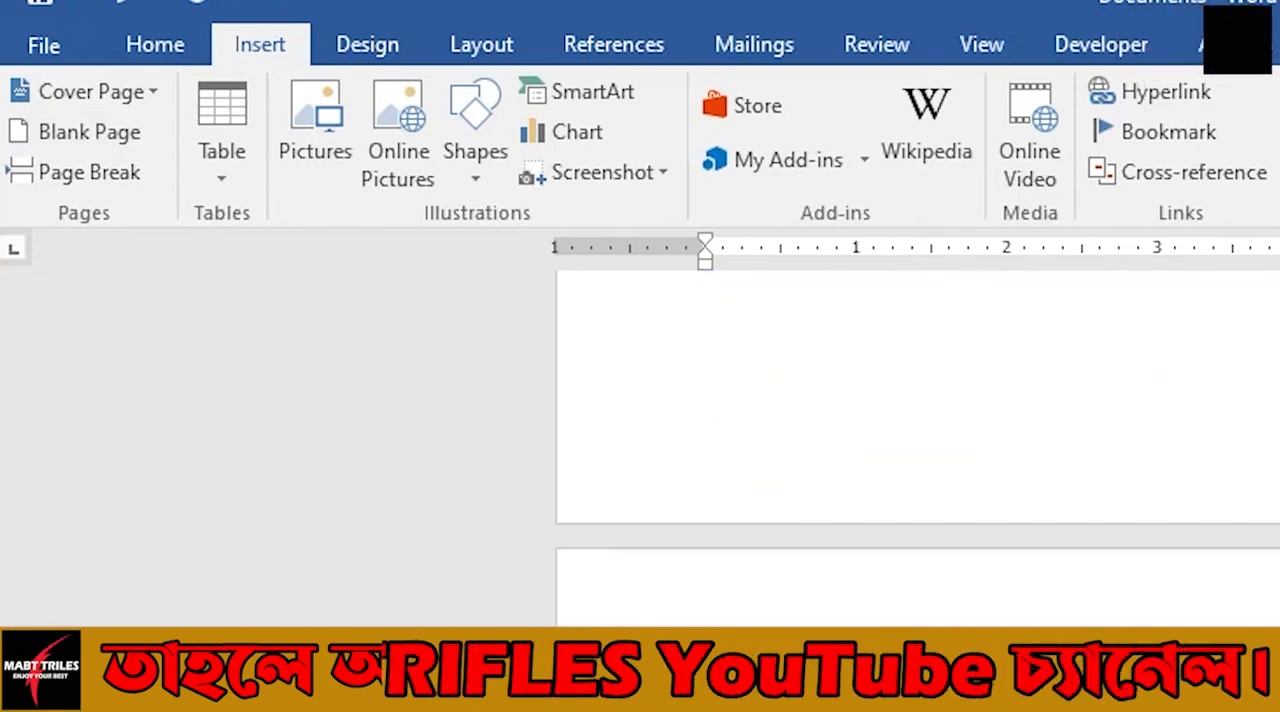
scroll(909, 583, down, 3)
click(797, 377)
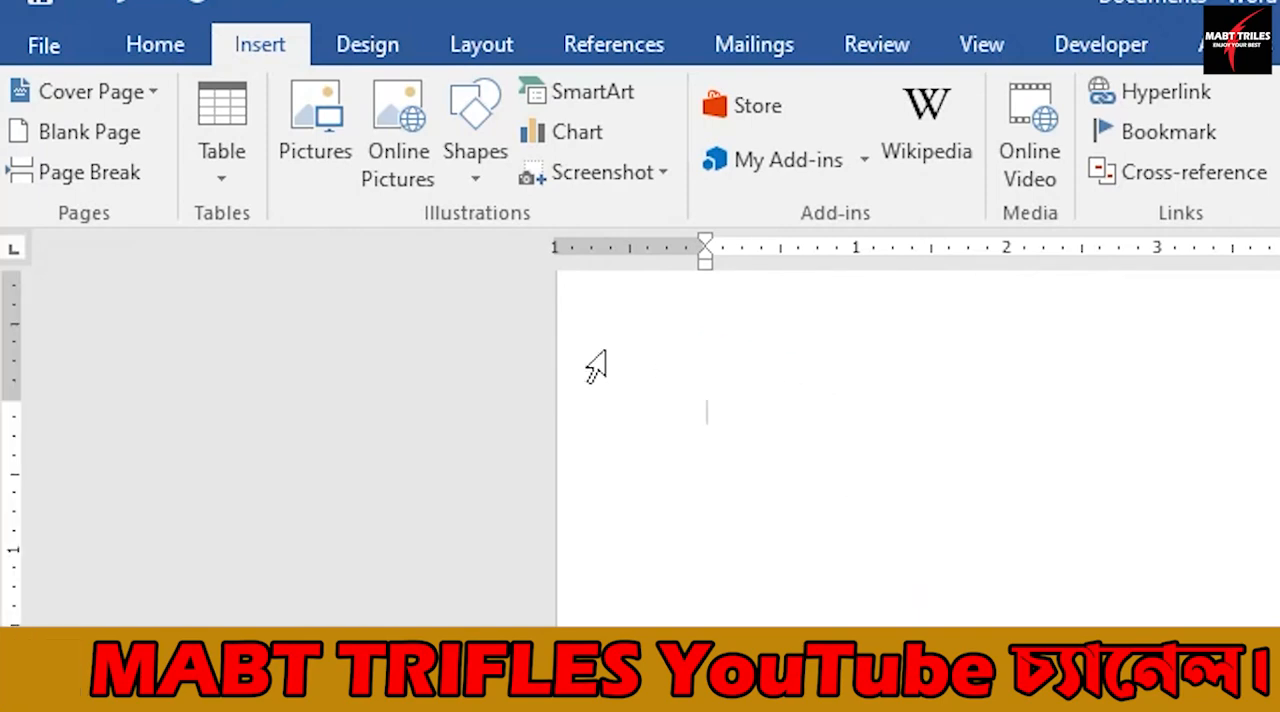
Insert an Excel spreadsheet on the new page, enlarge it to show about nine columns and thirteen rows, and leave its editing mode.
click(229, 185)
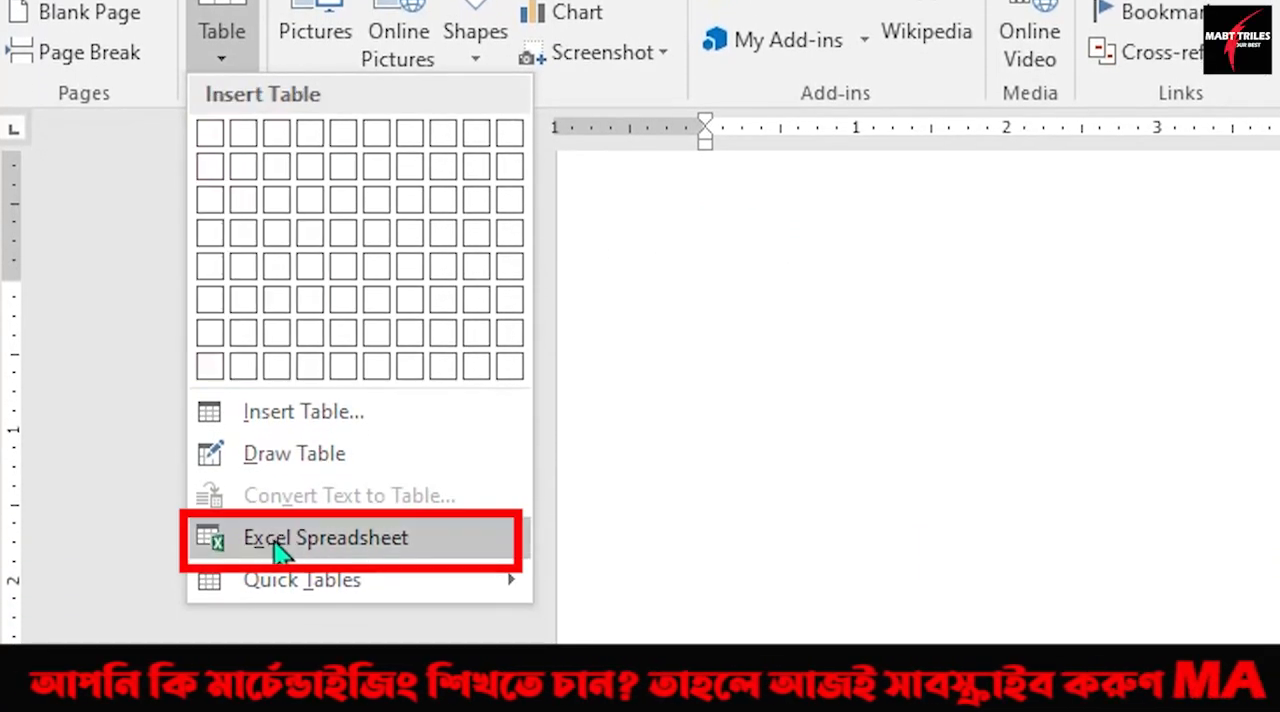
click(349, 552)
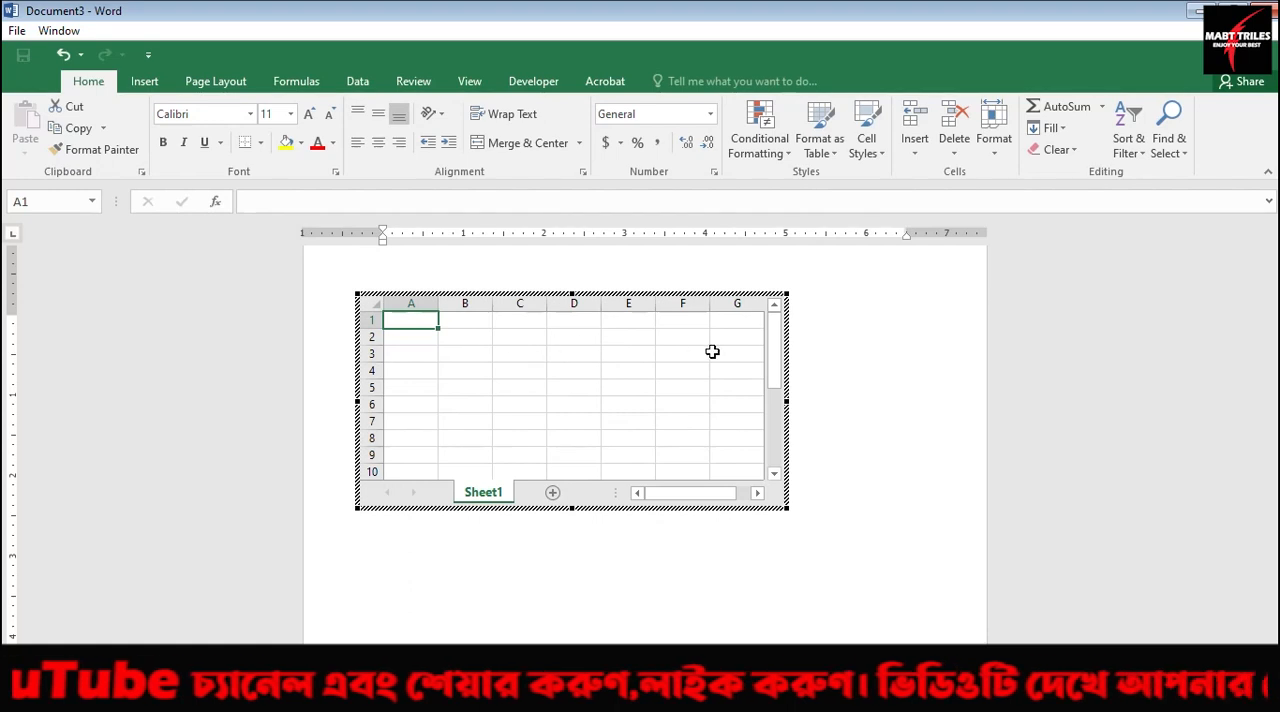
drag(787, 403, 899, 408)
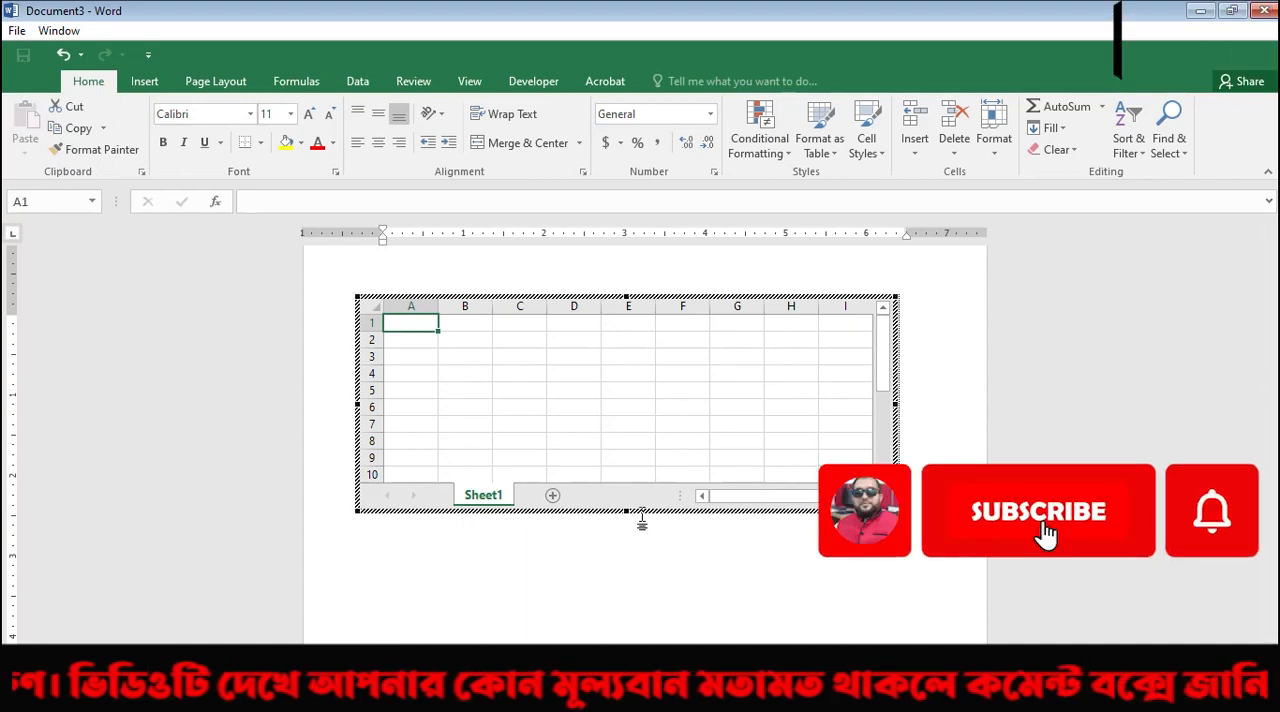
drag(628, 512, 628, 566)
scroll(626, 400, down, 1)
click(929, 377)
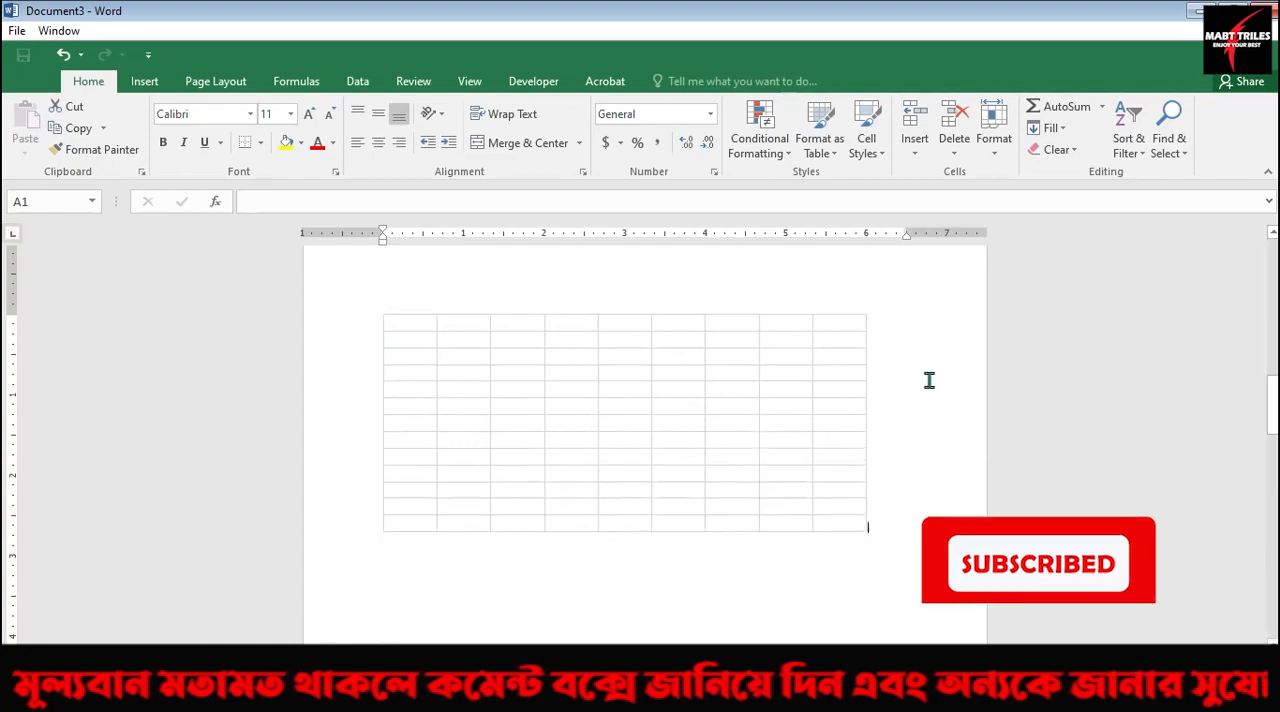
Apply All Borders to cells B5:H13 of the embedded Excel spreadsheet and return to the Word document.
scroll(936, 380, down, 2)
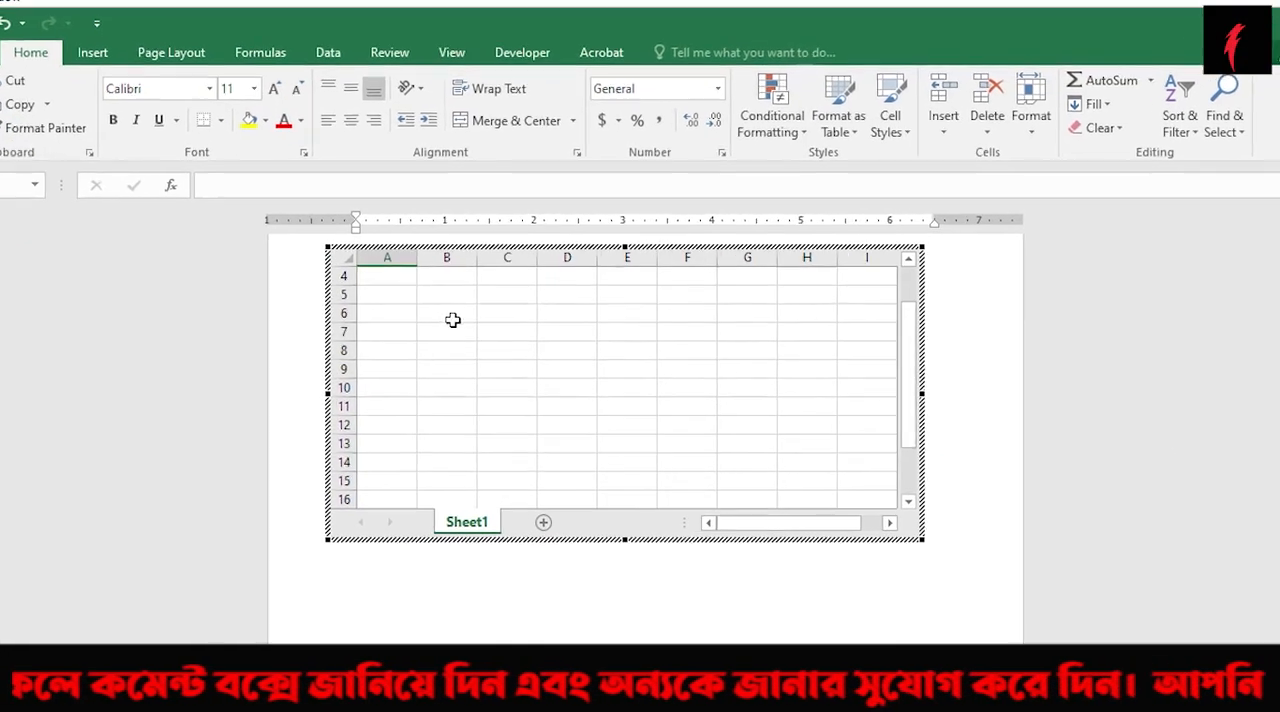
click(432, 296)
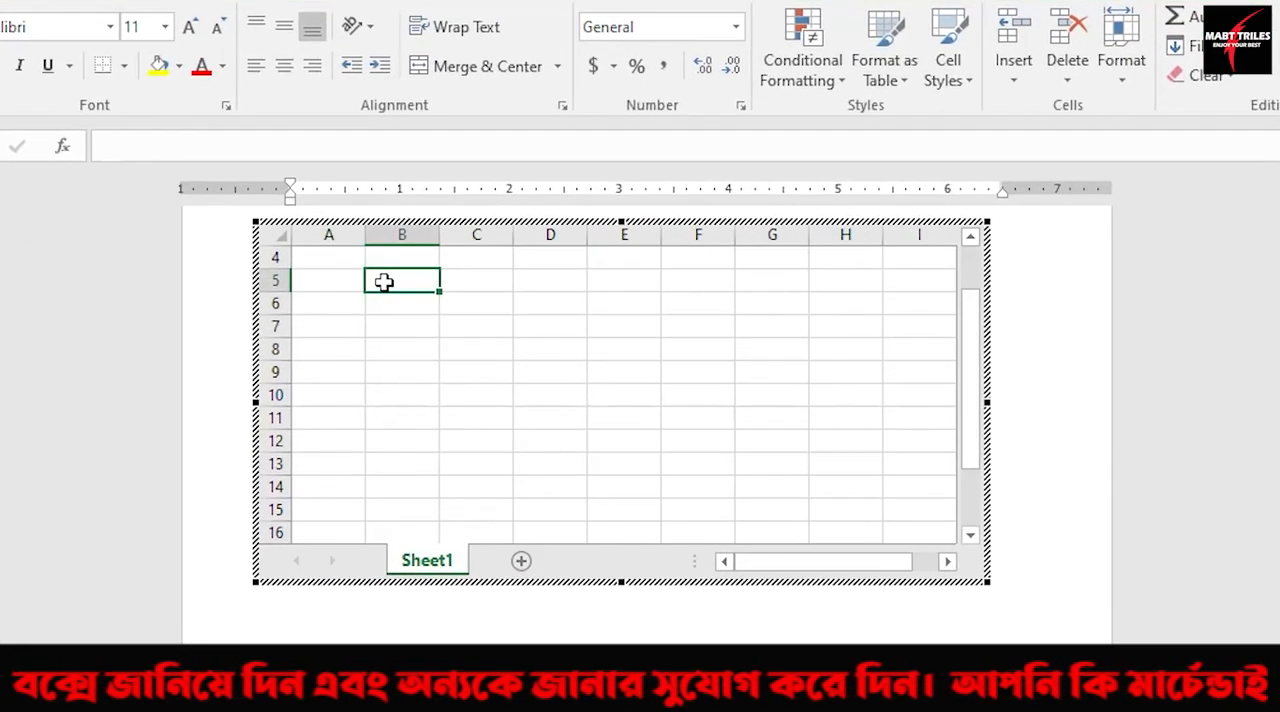
drag(441, 288, 831, 458)
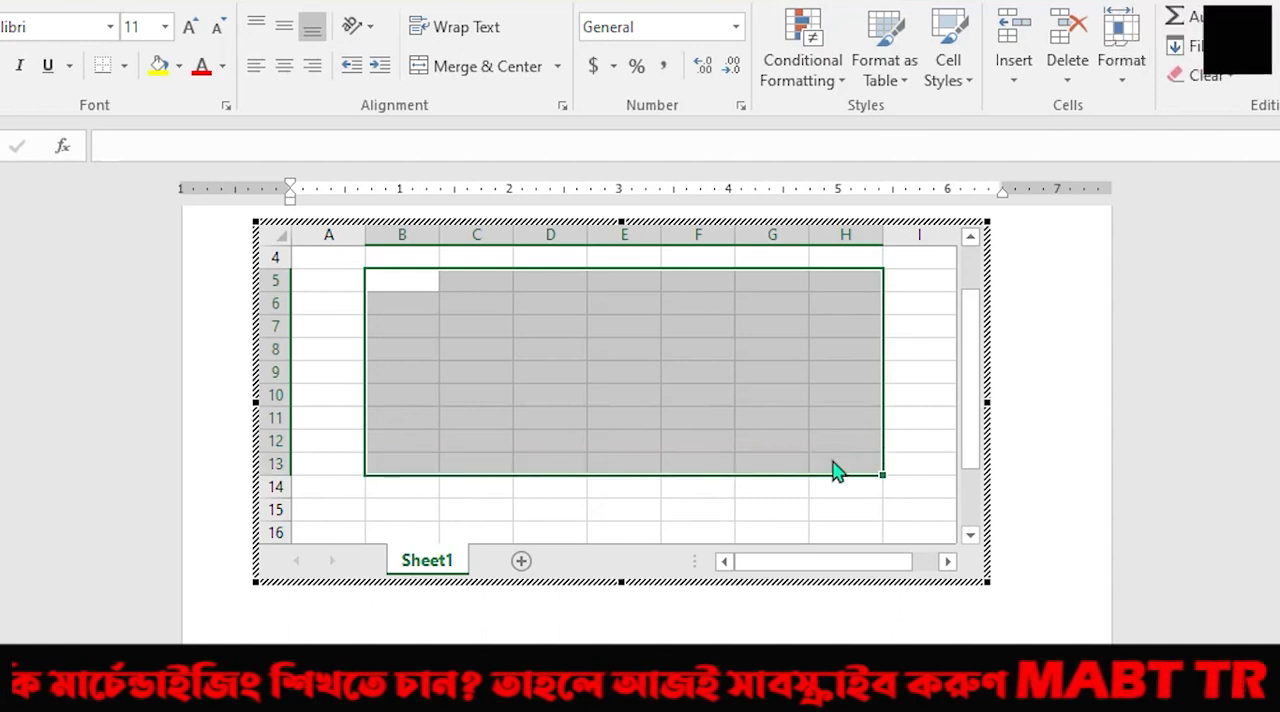
click(124, 68)
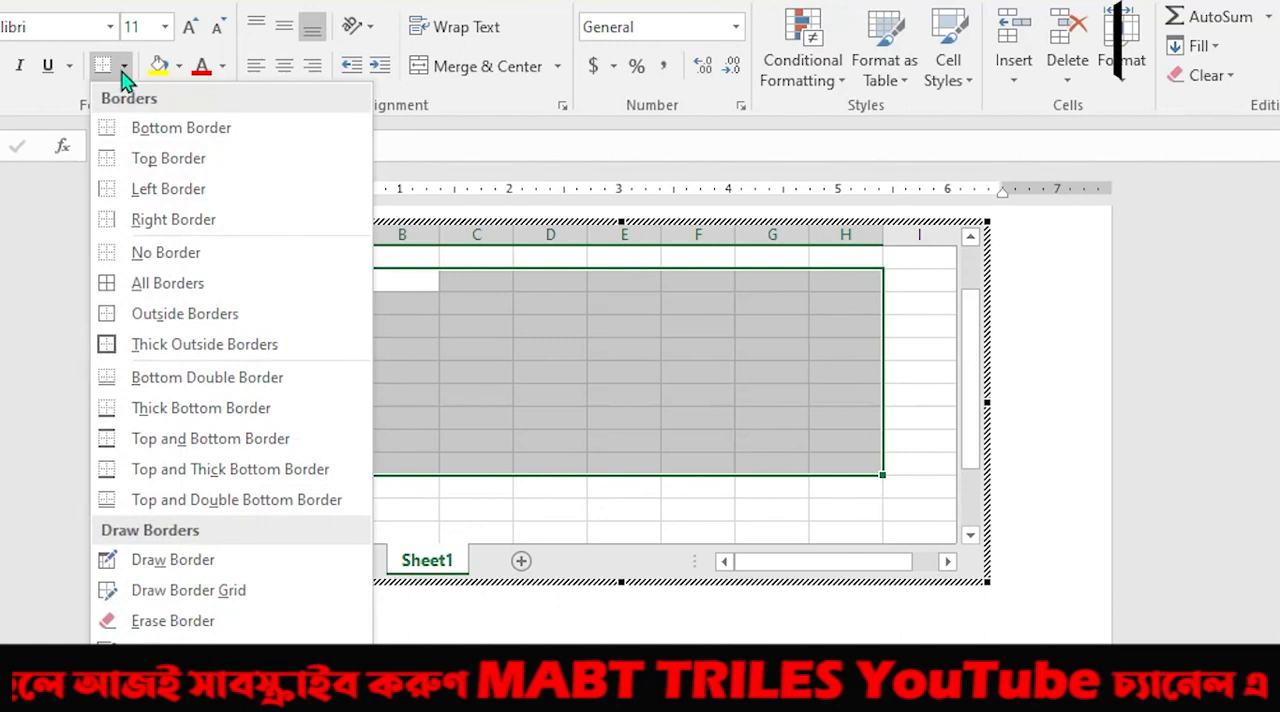
click(138, 285)
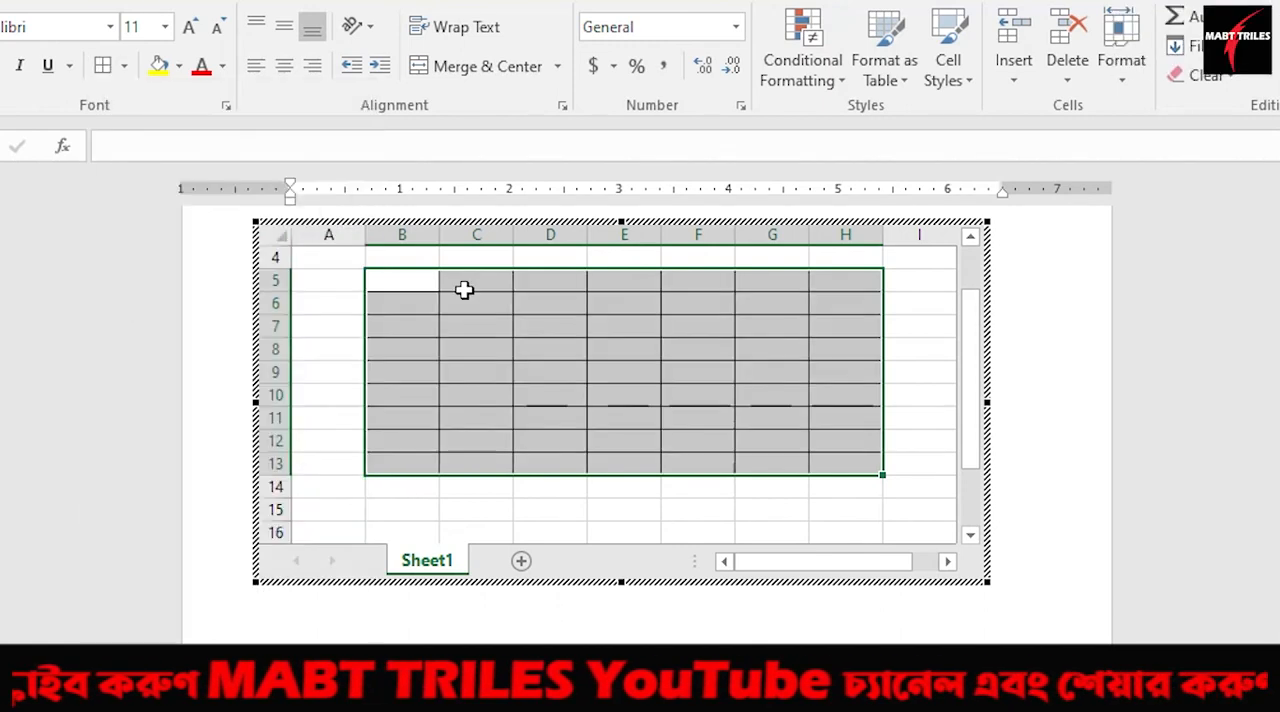
click(695, 506)
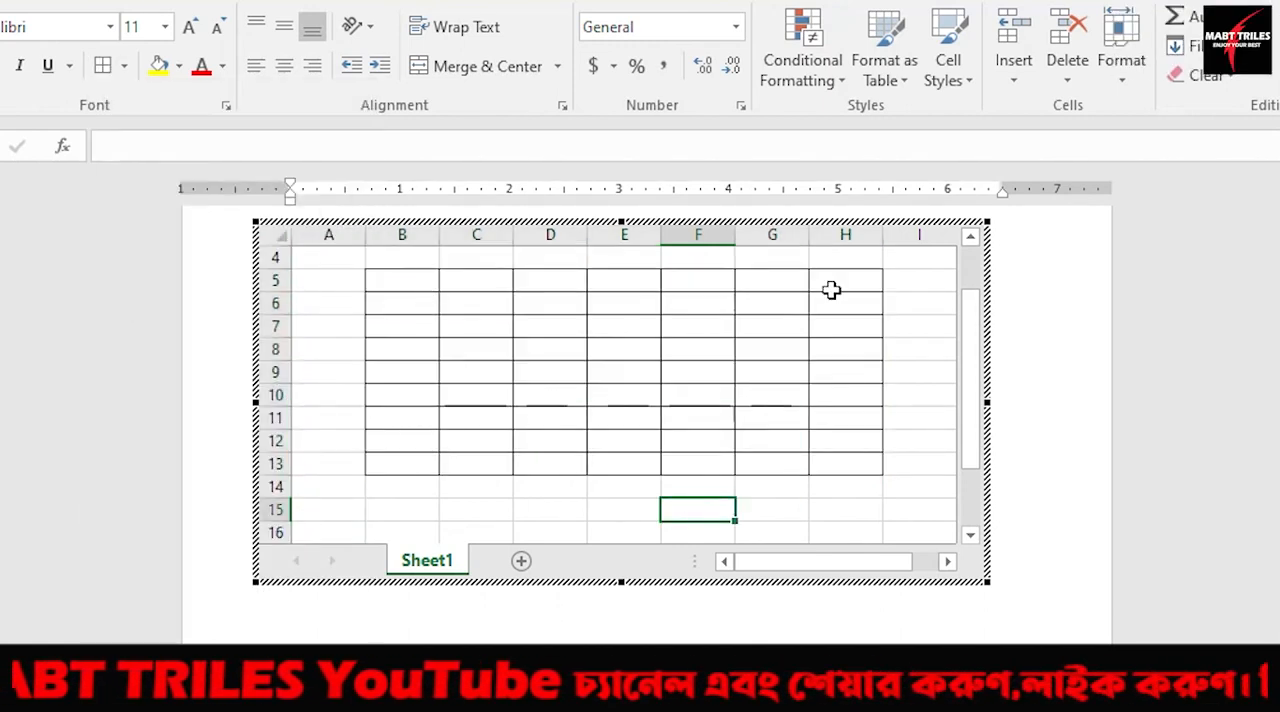
click(1158, 420)
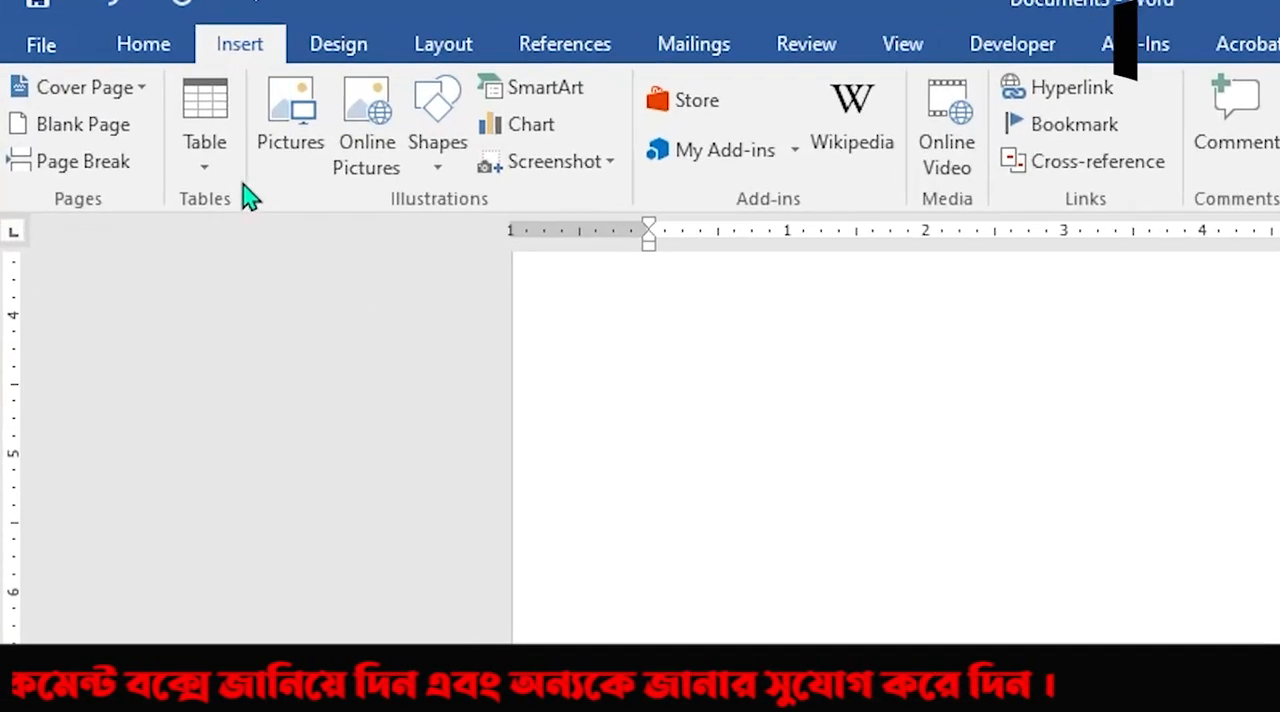
Insert the built-in Calendar 1 quick table at the cursor on the blank page area.
click(222, 180)
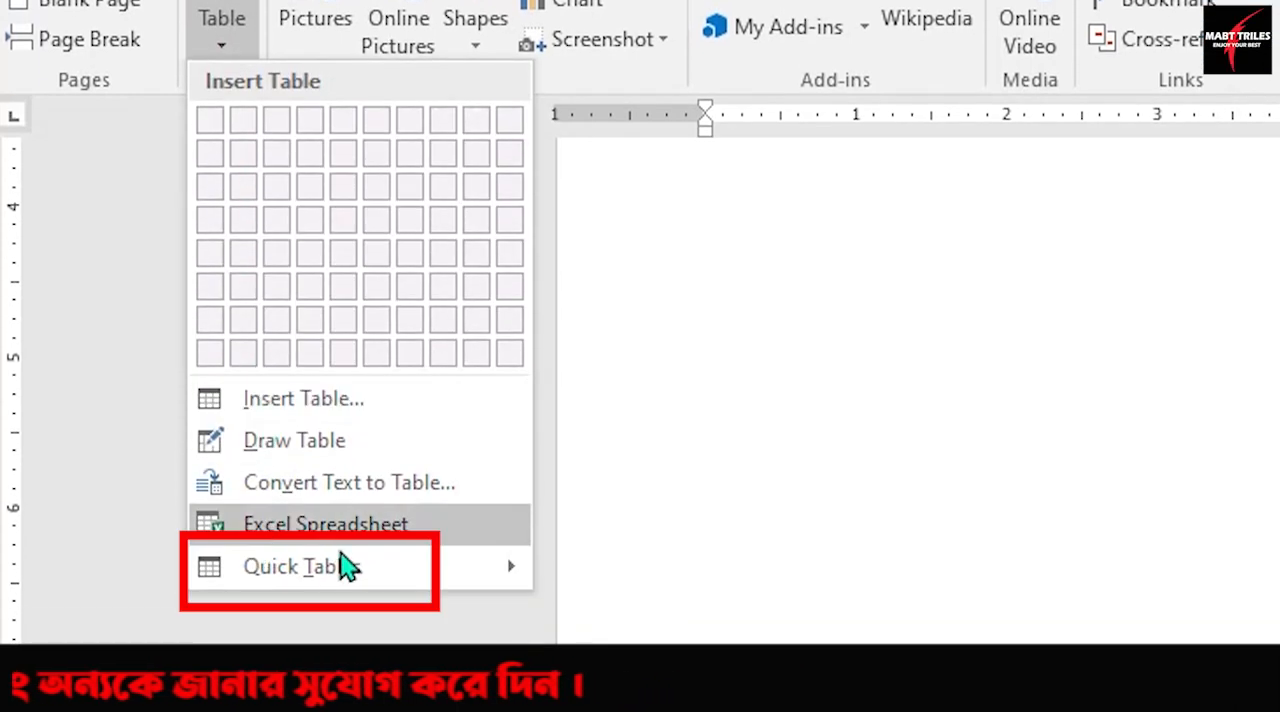
mouse_move(330, 575)
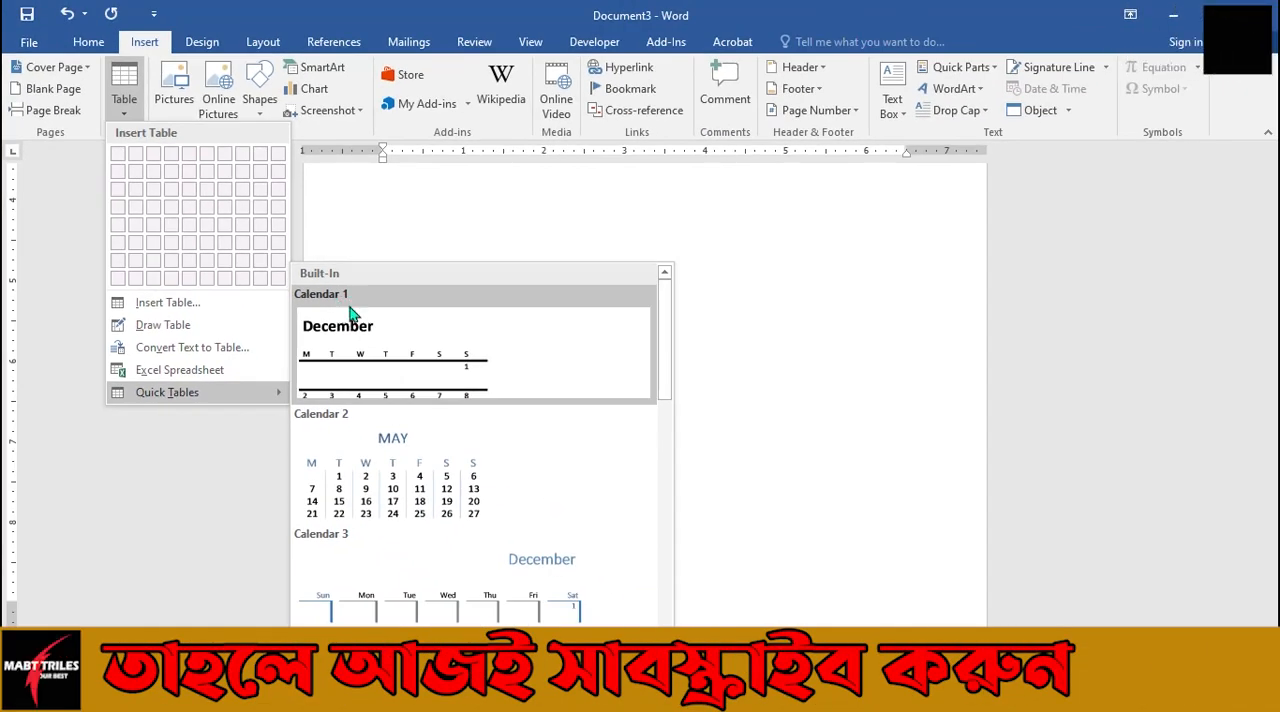
scroll(395, 532, down, 3)
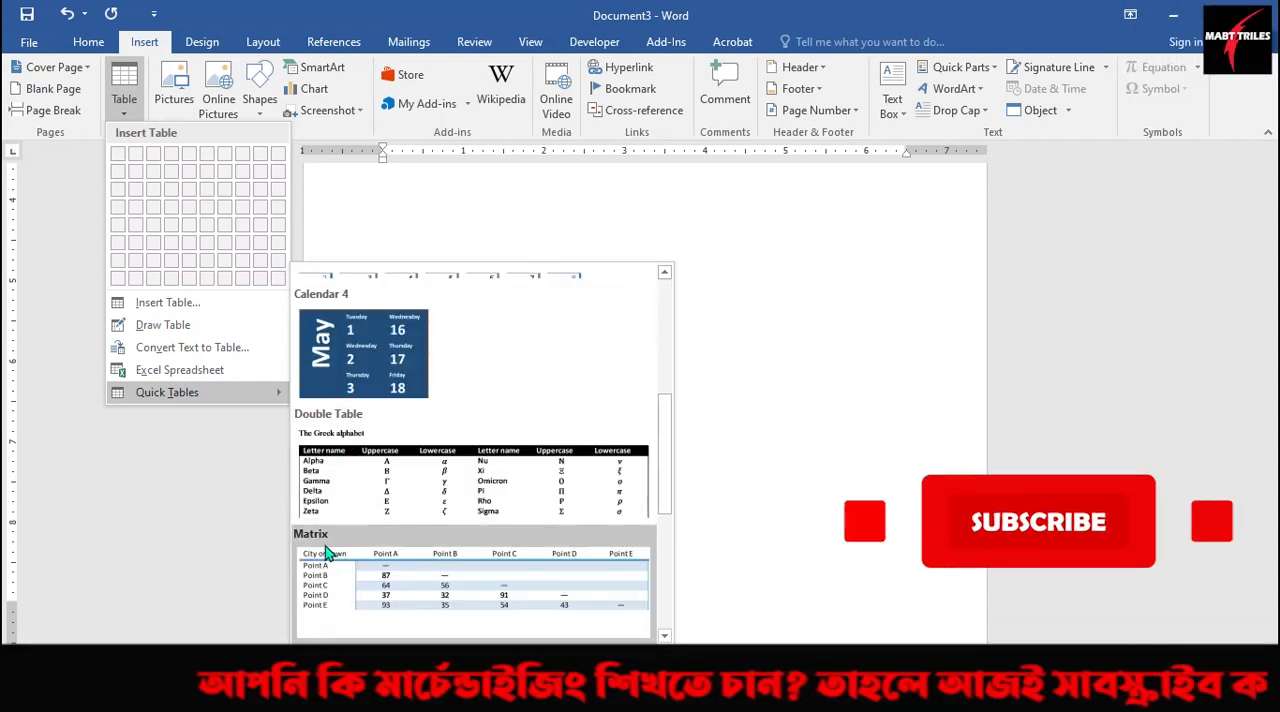
scroll(386, 520, up, 3)
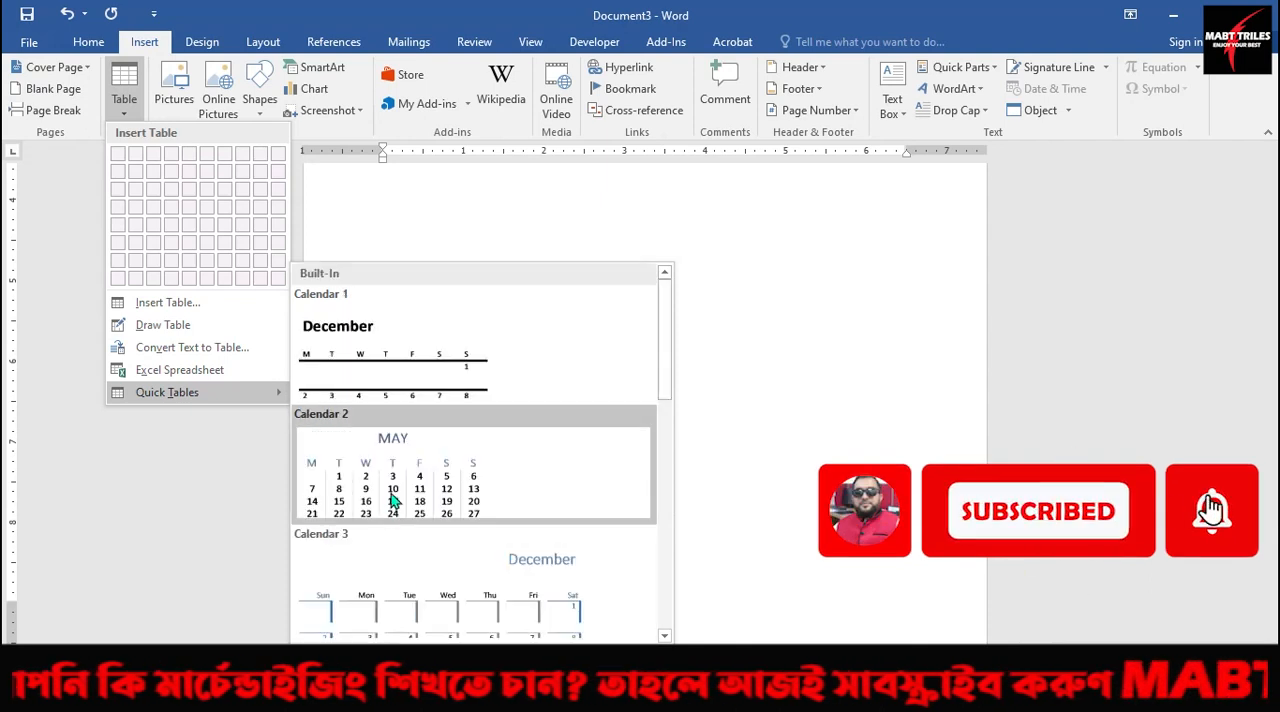
click(420, 353)
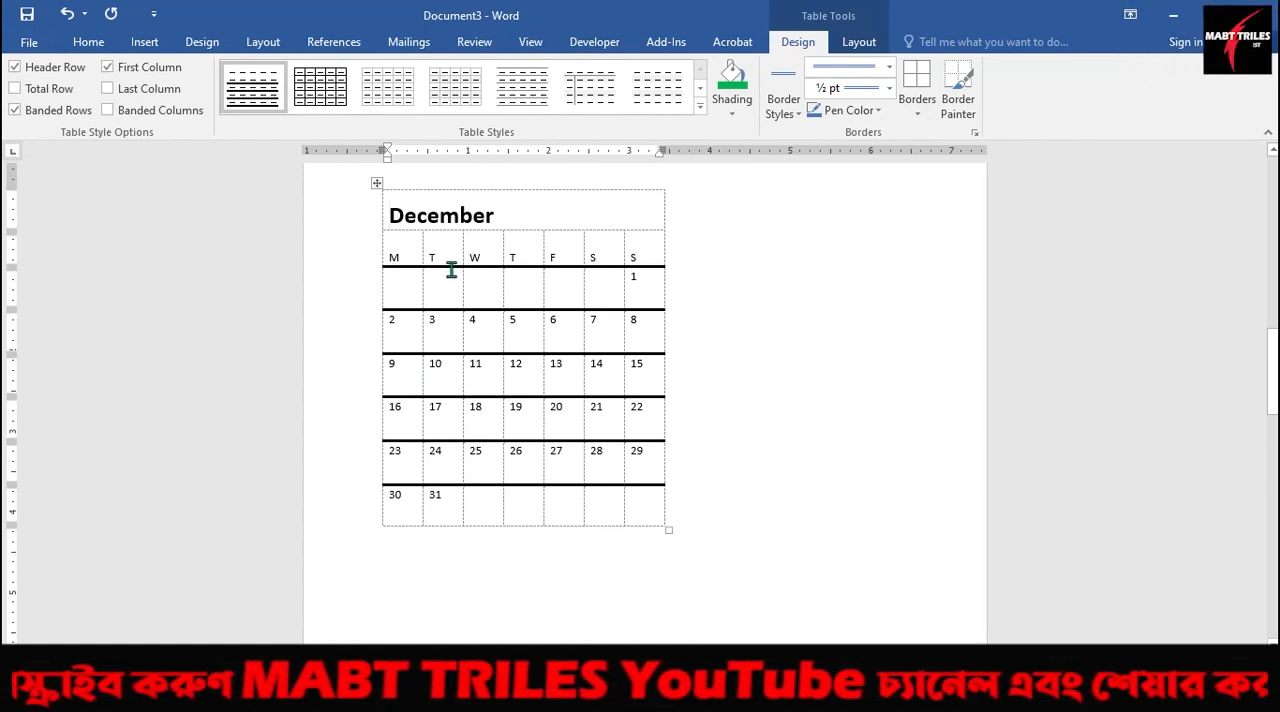
Insert the built-in Calendar 2 quick table on the empty line below the December calendar.
scroll(692, 371, down, 6)
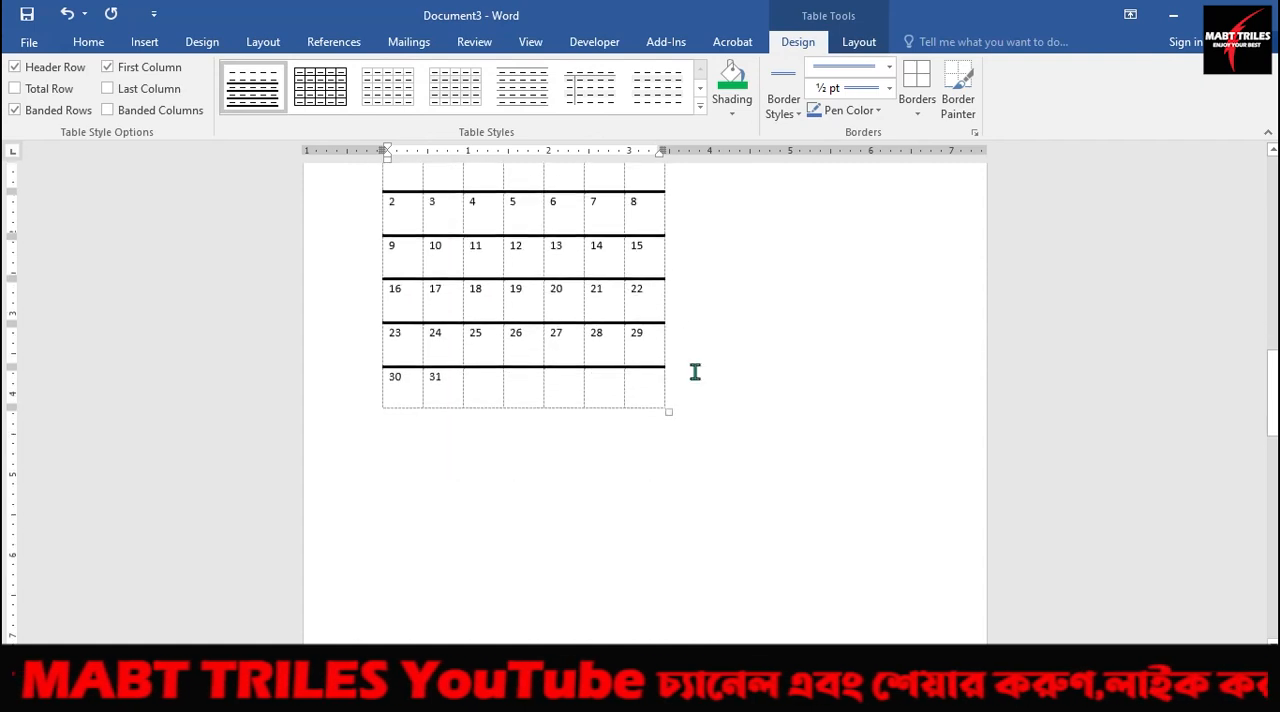
click(418, 242)
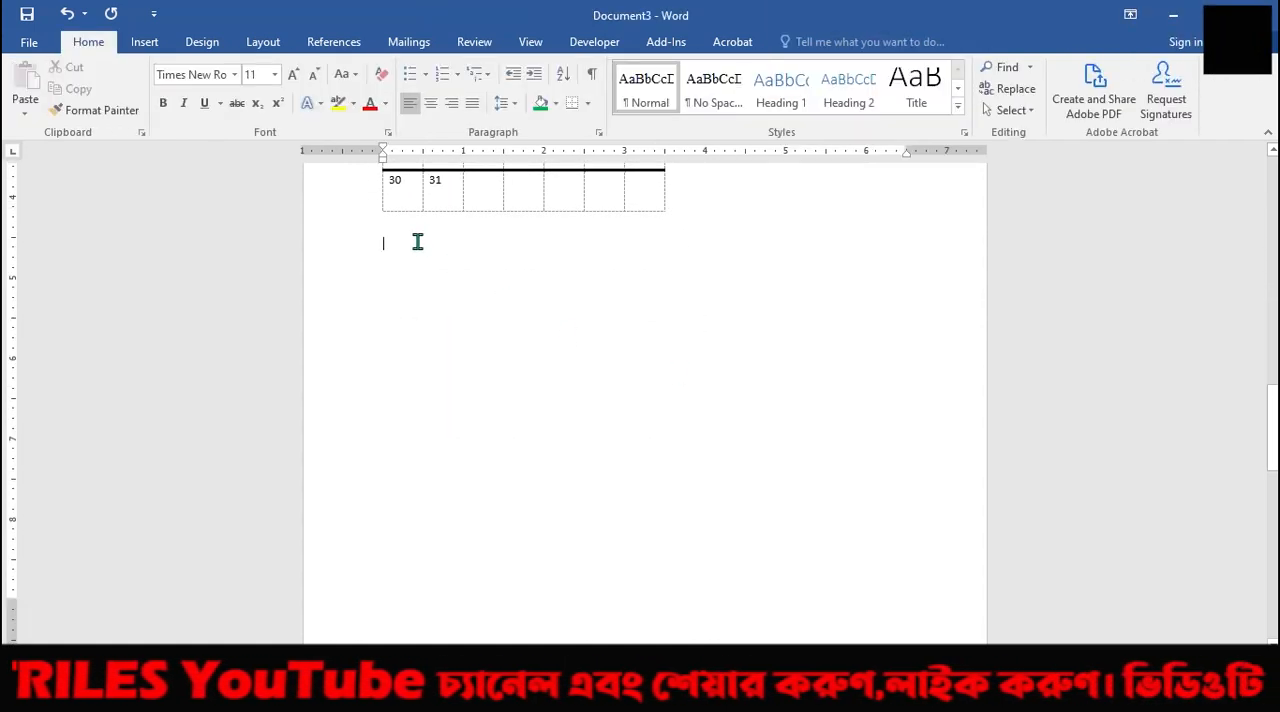
scroll(410, 262, down, 1)
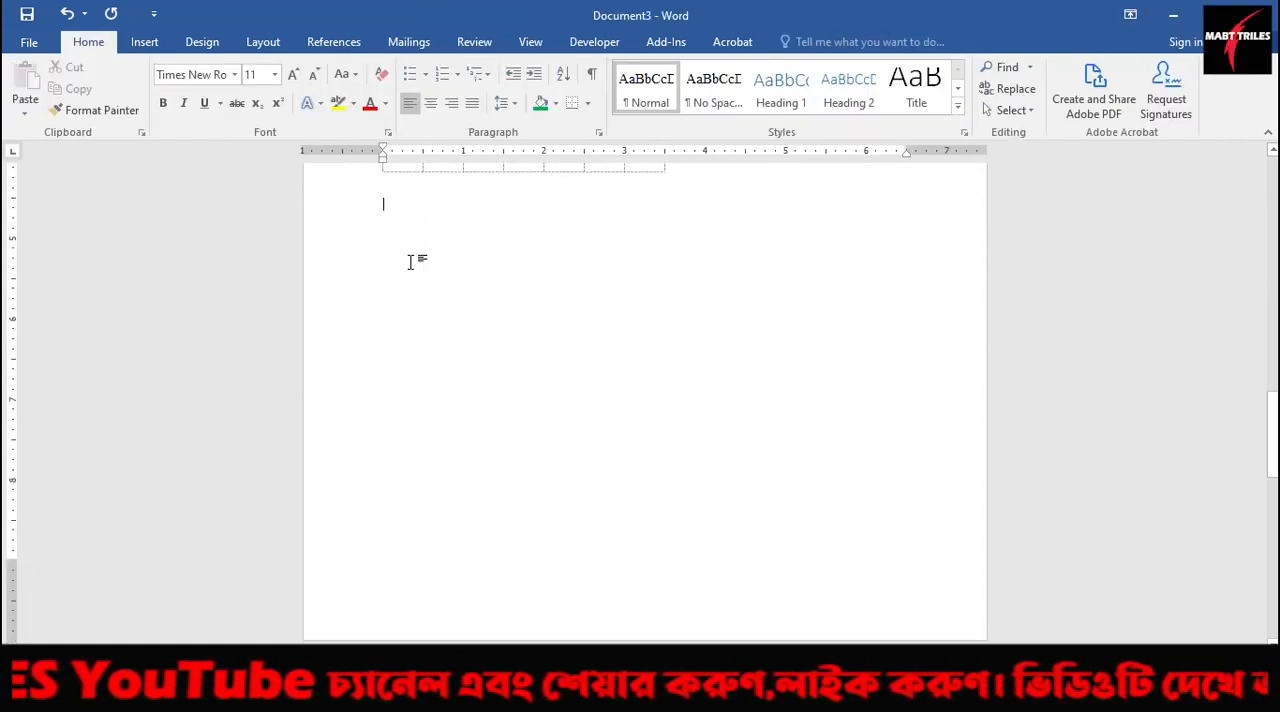
click(146, 45)
click(127, 118)
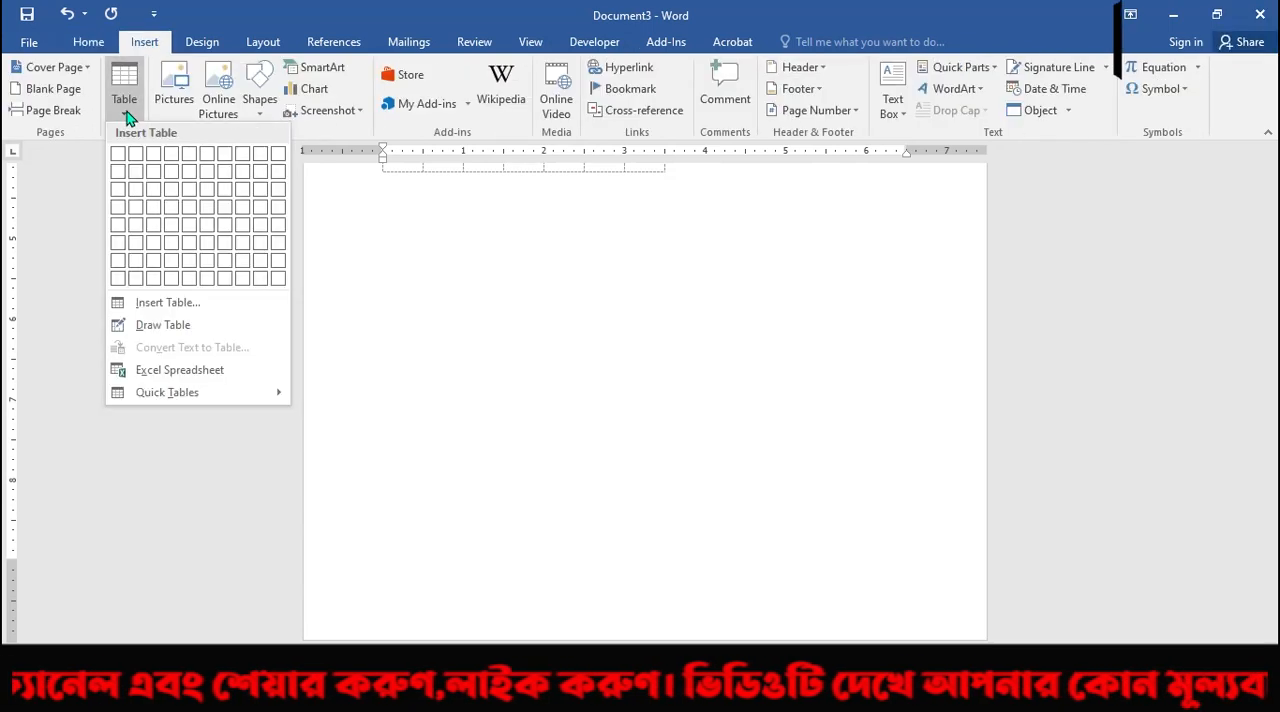
mouse_move(214, 396)
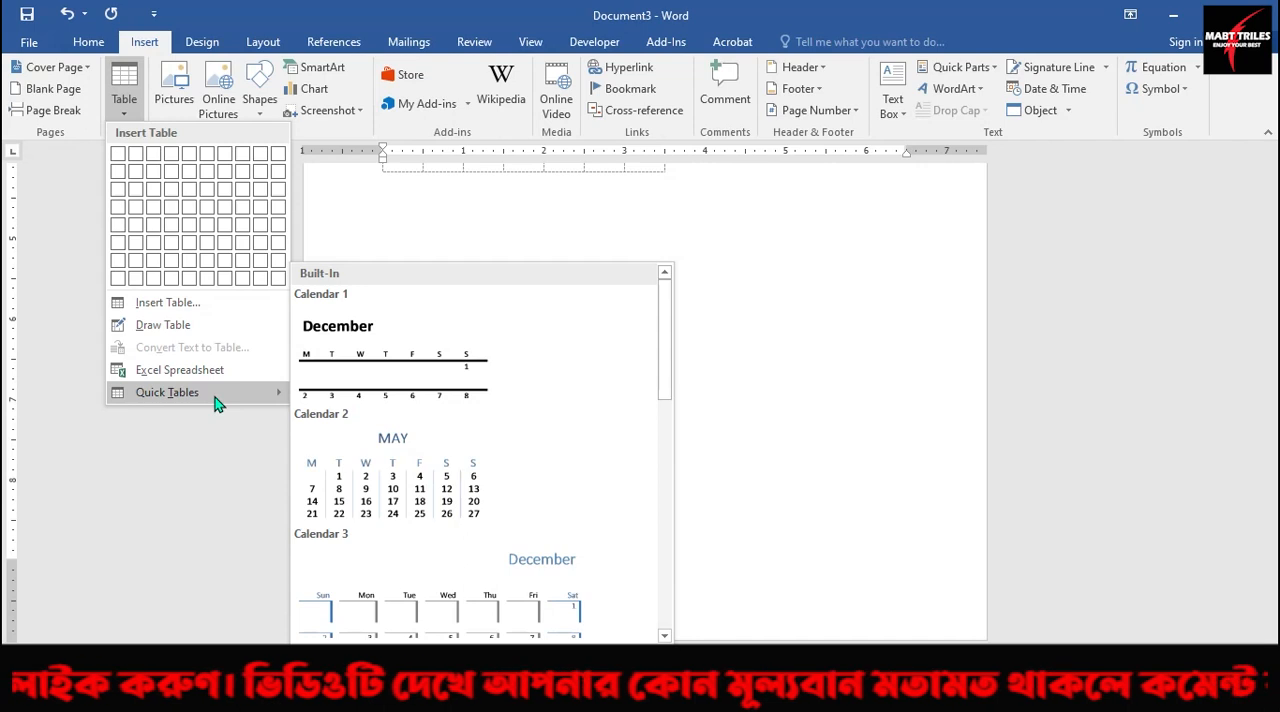
scroll(400, 456, down, 3)
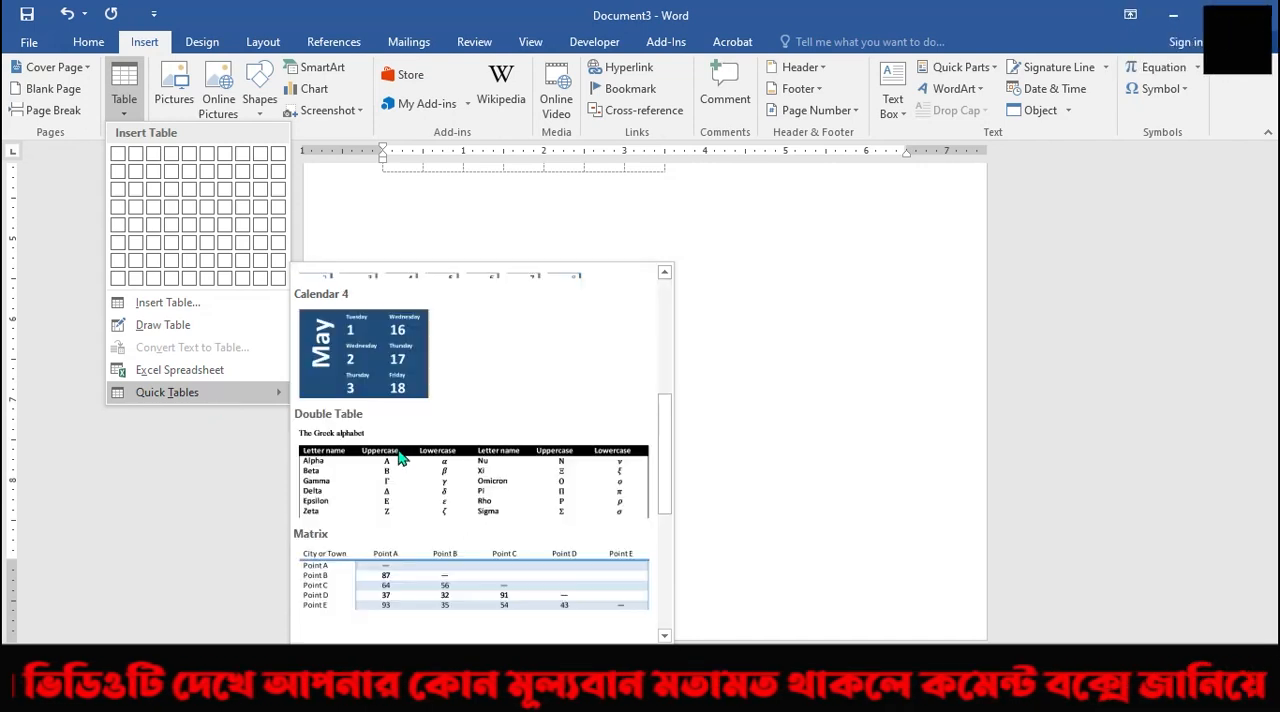
scroll(398, 460, up, 3)
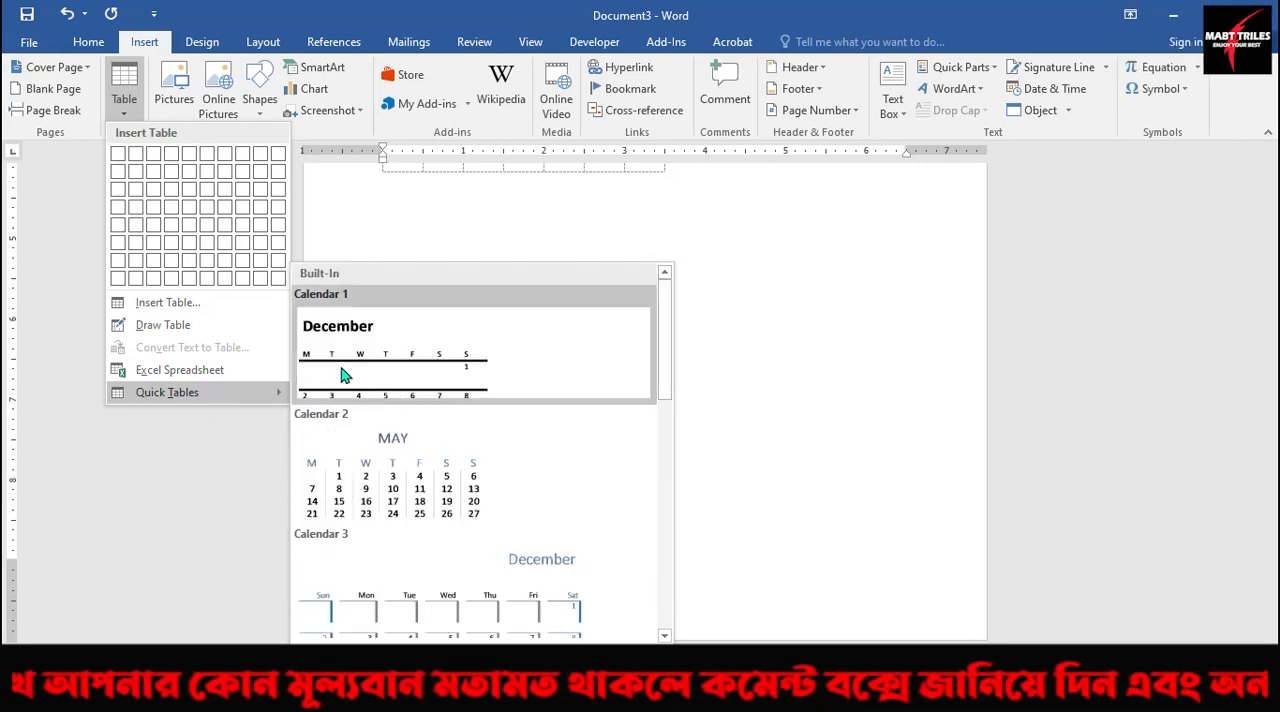
click(392, 468)
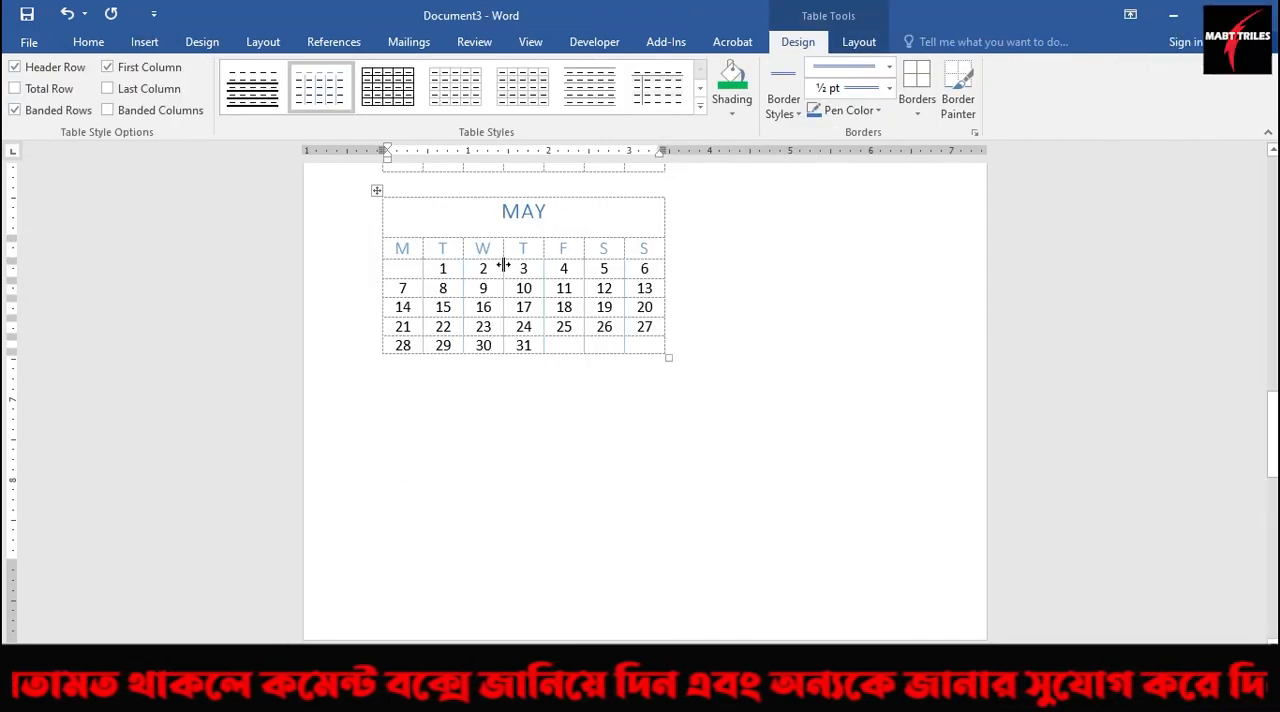
Insert the built-in Calendar 4 quick table at the start of the page following the Calendar 2 table.
scroll(455, 415, down, 8)
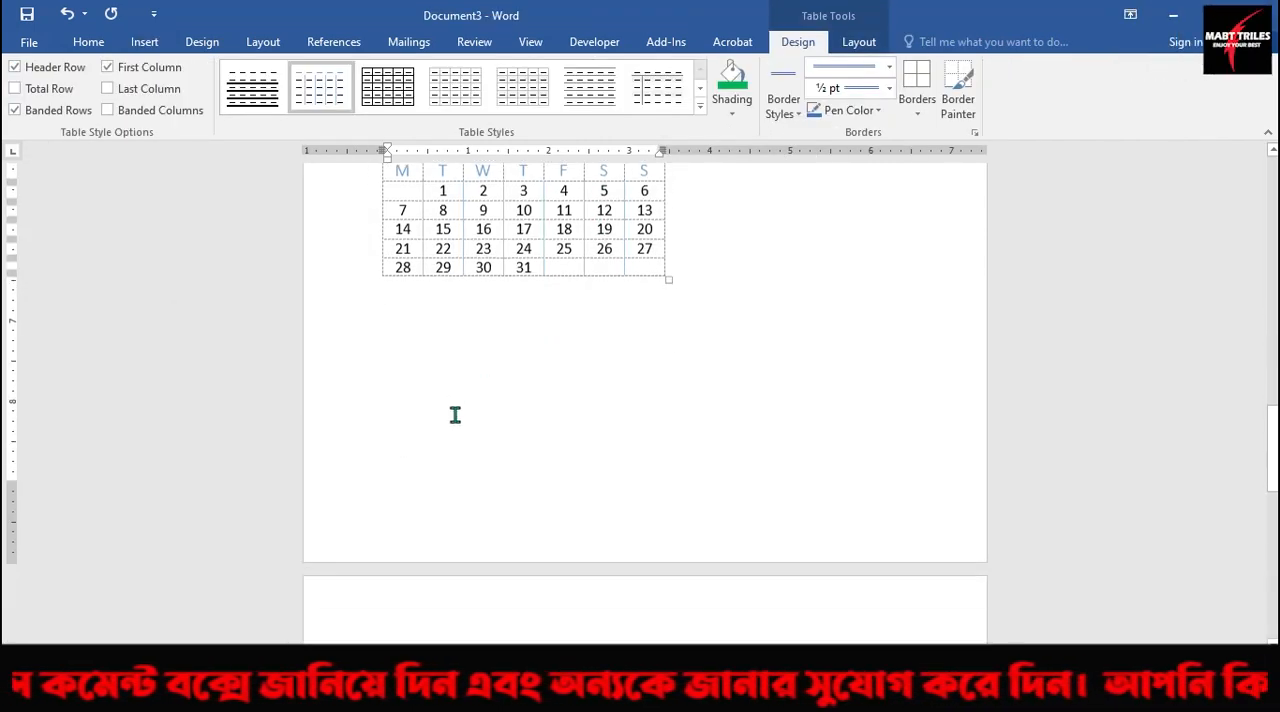
scroll(450, 377, down, 1)
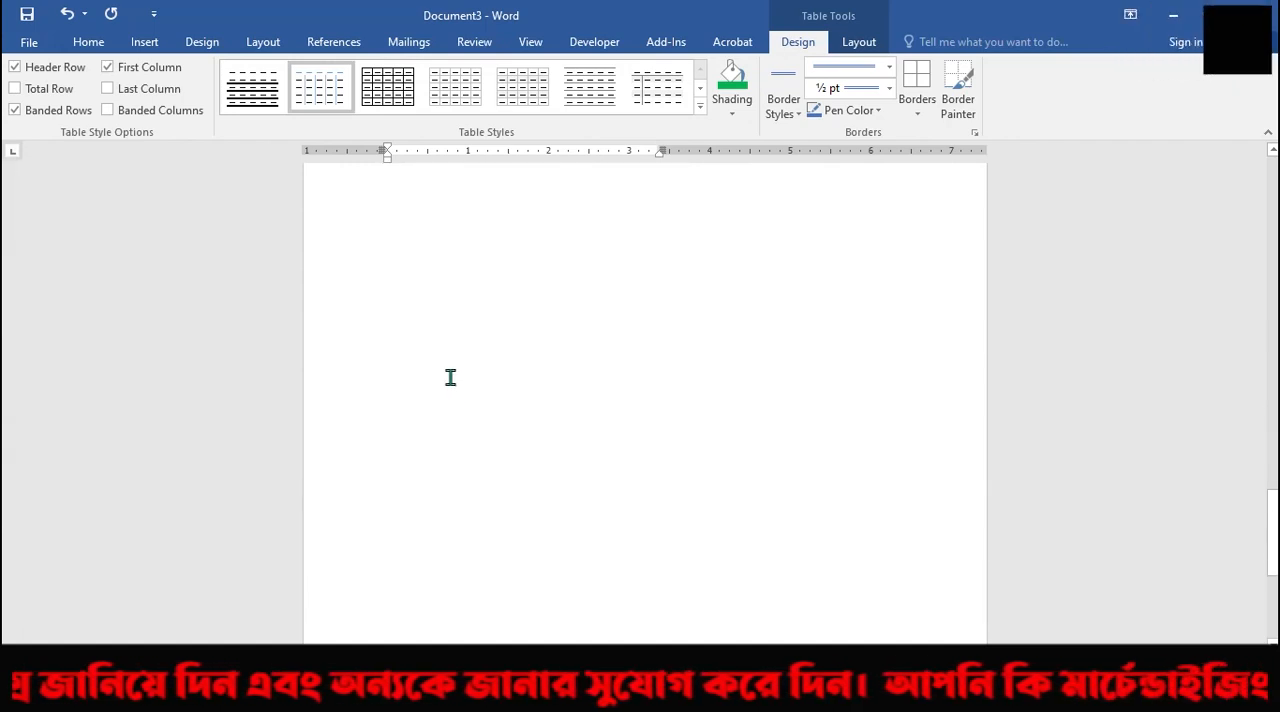
click(448, 238)
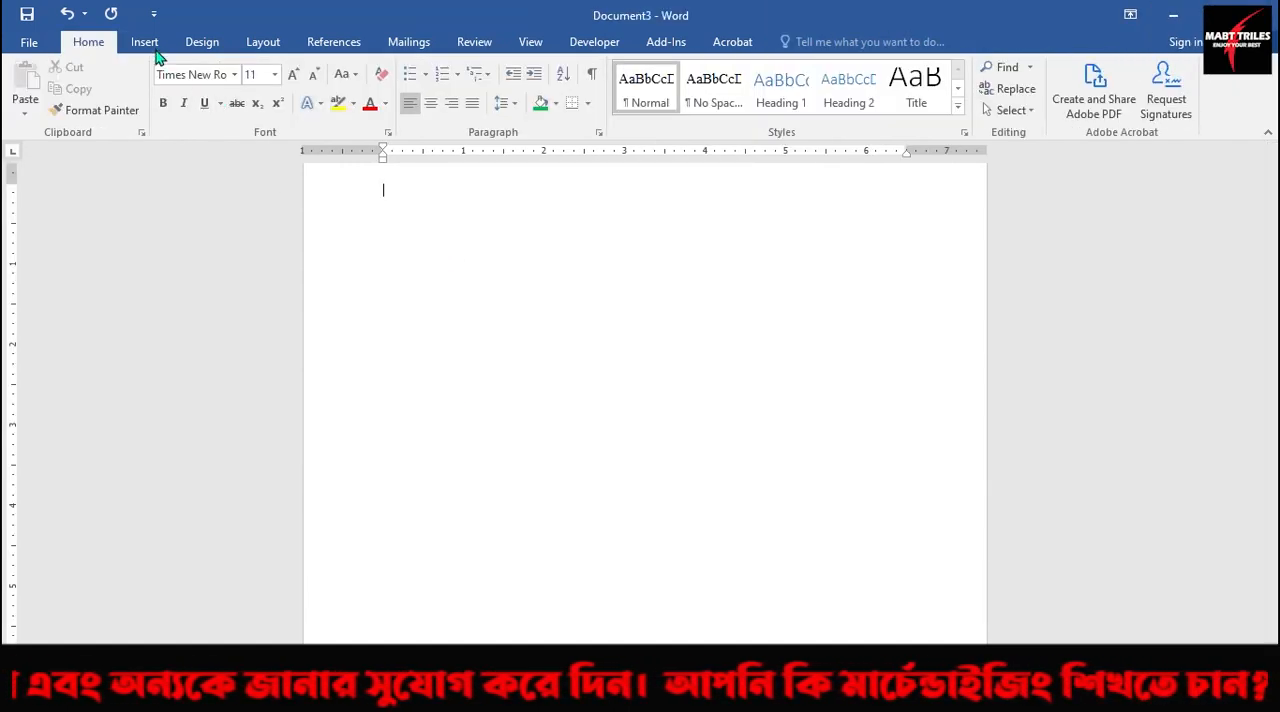
click(145, 42)
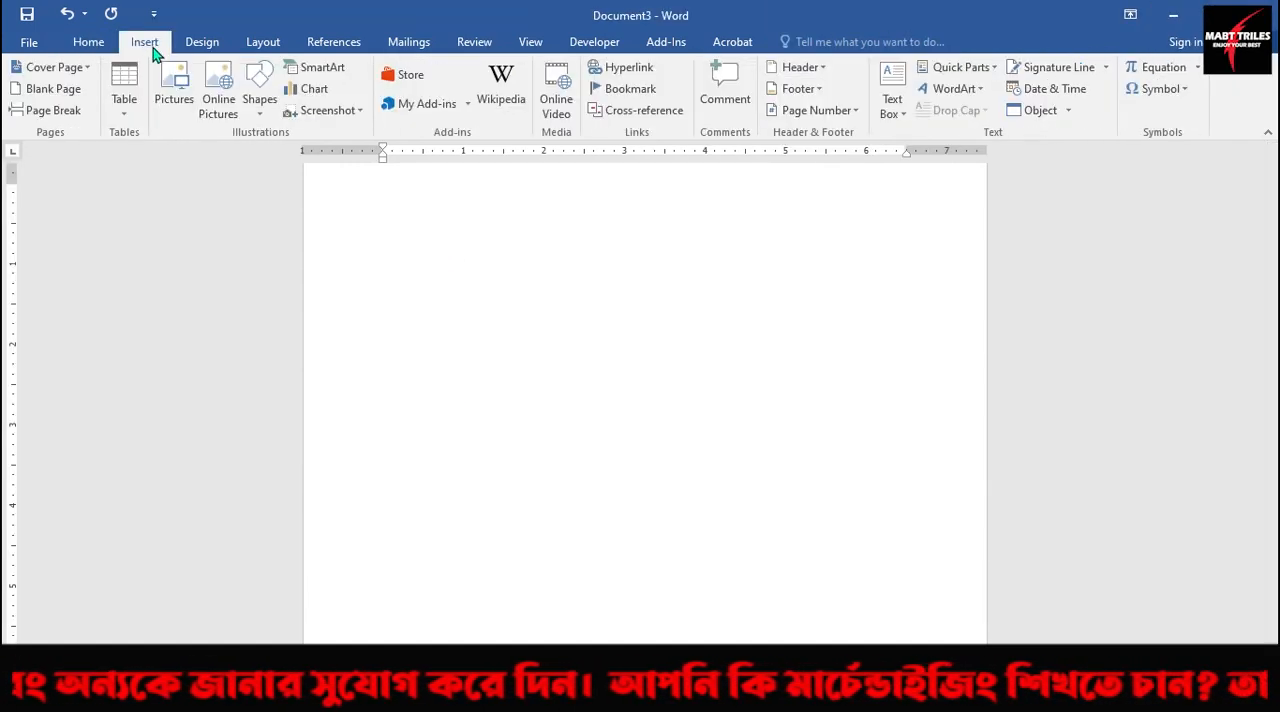
click(125, 116)
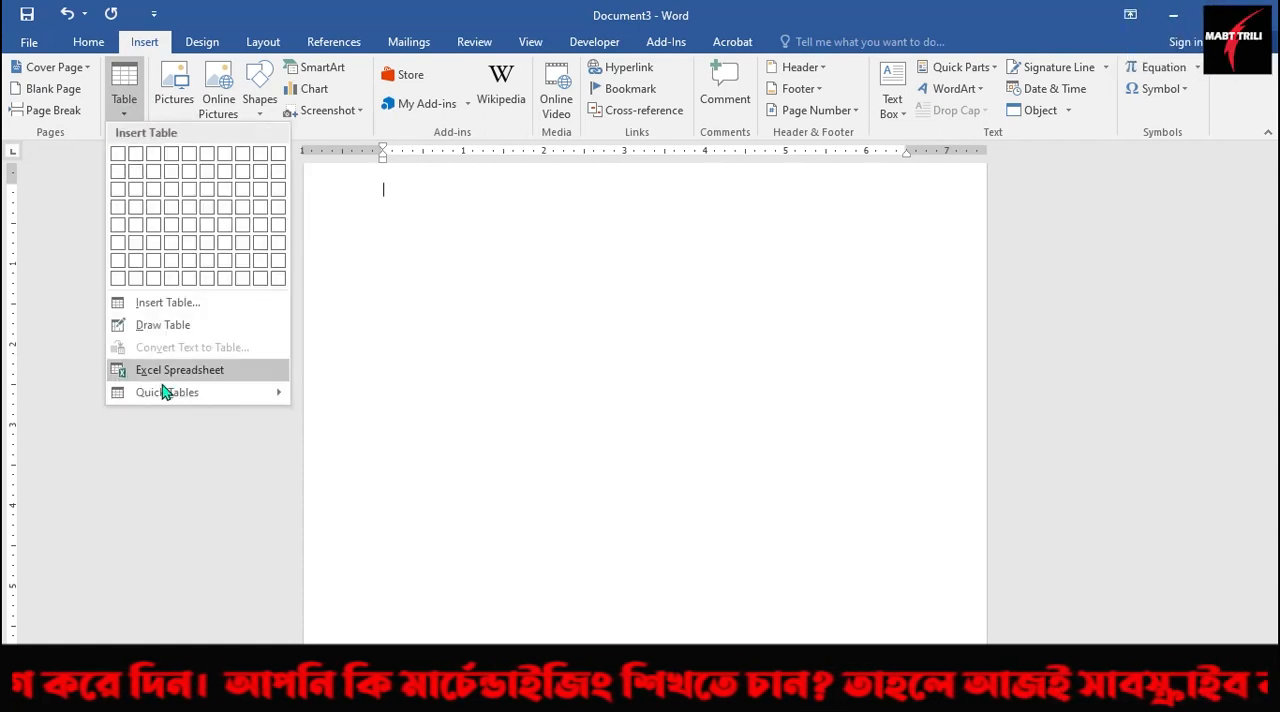
mouse_move(187, 396)
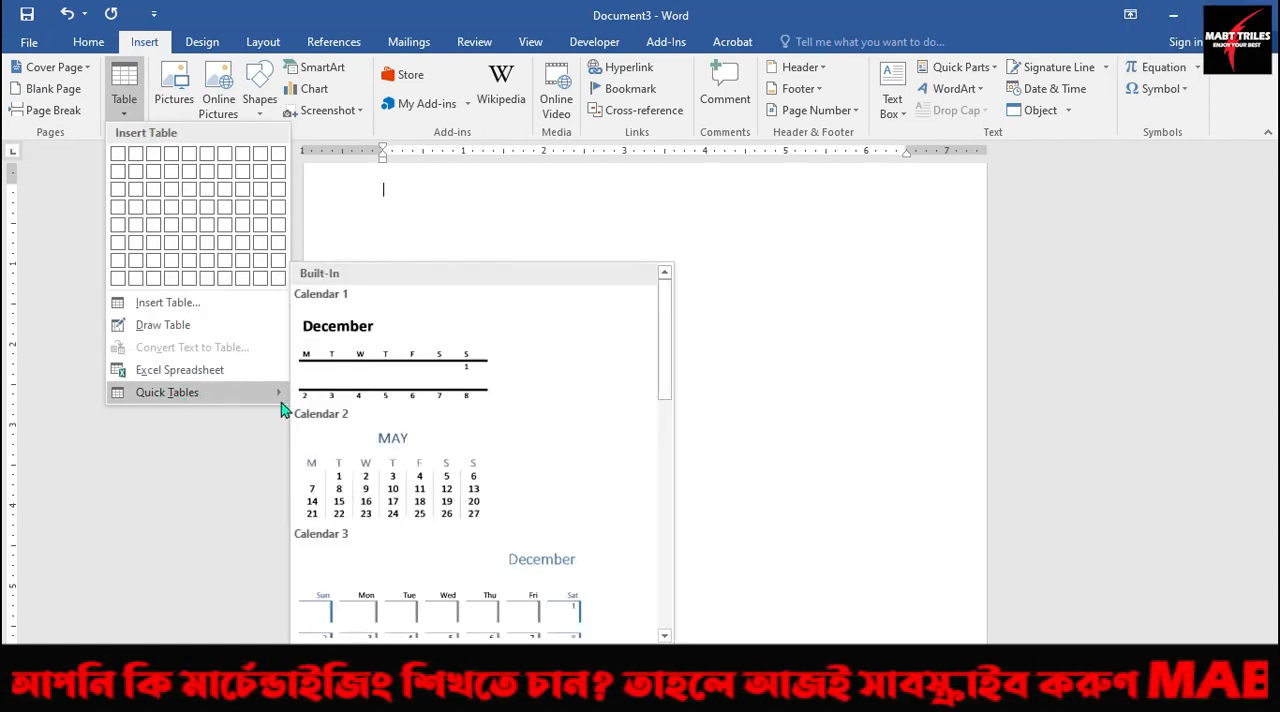
scroll(460, 436, down, 3)
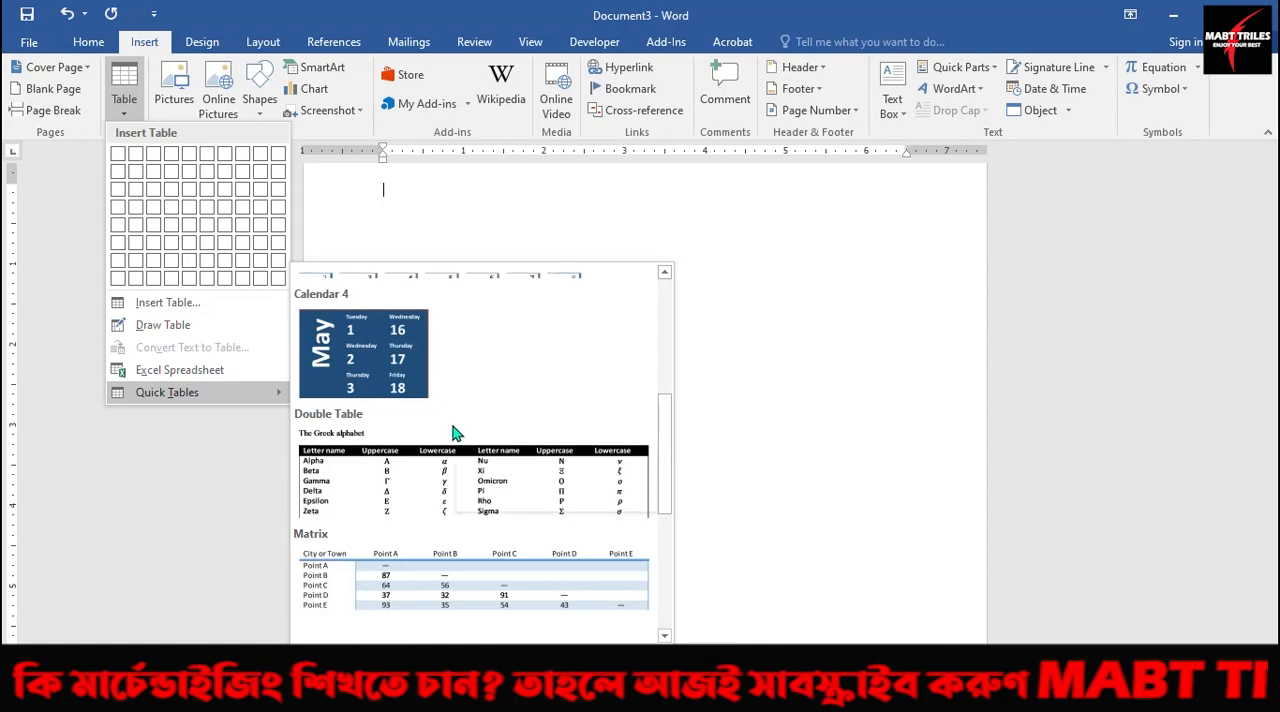
click(390, 362)
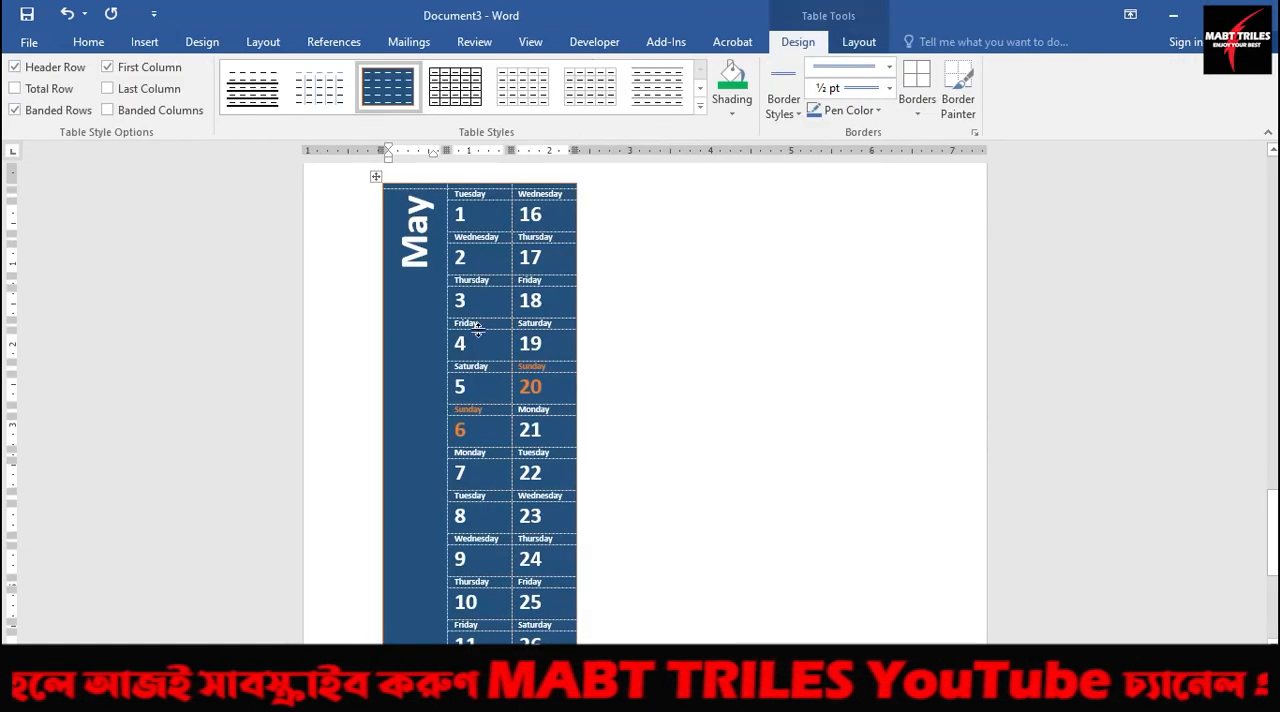
Review the whole blue May calendar and add a page break on the line below it.
scroll(478, 330, down, 6)
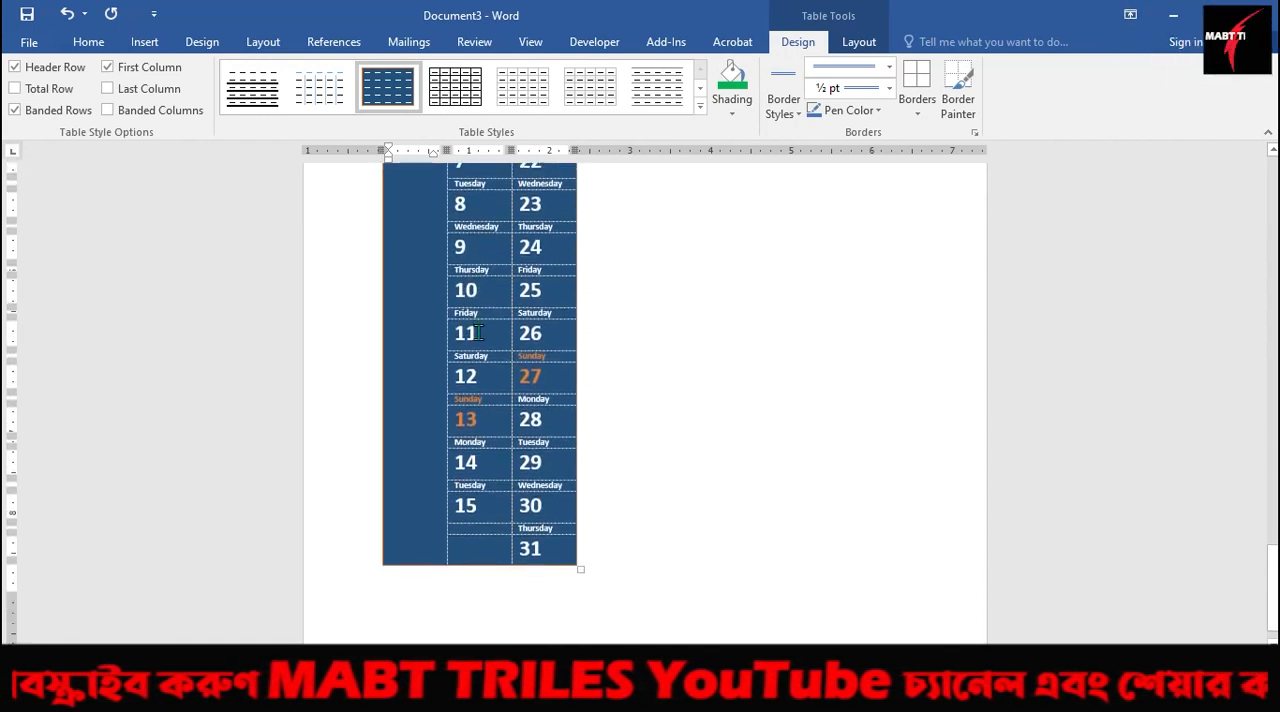
scroll(478, 332, up, 6)
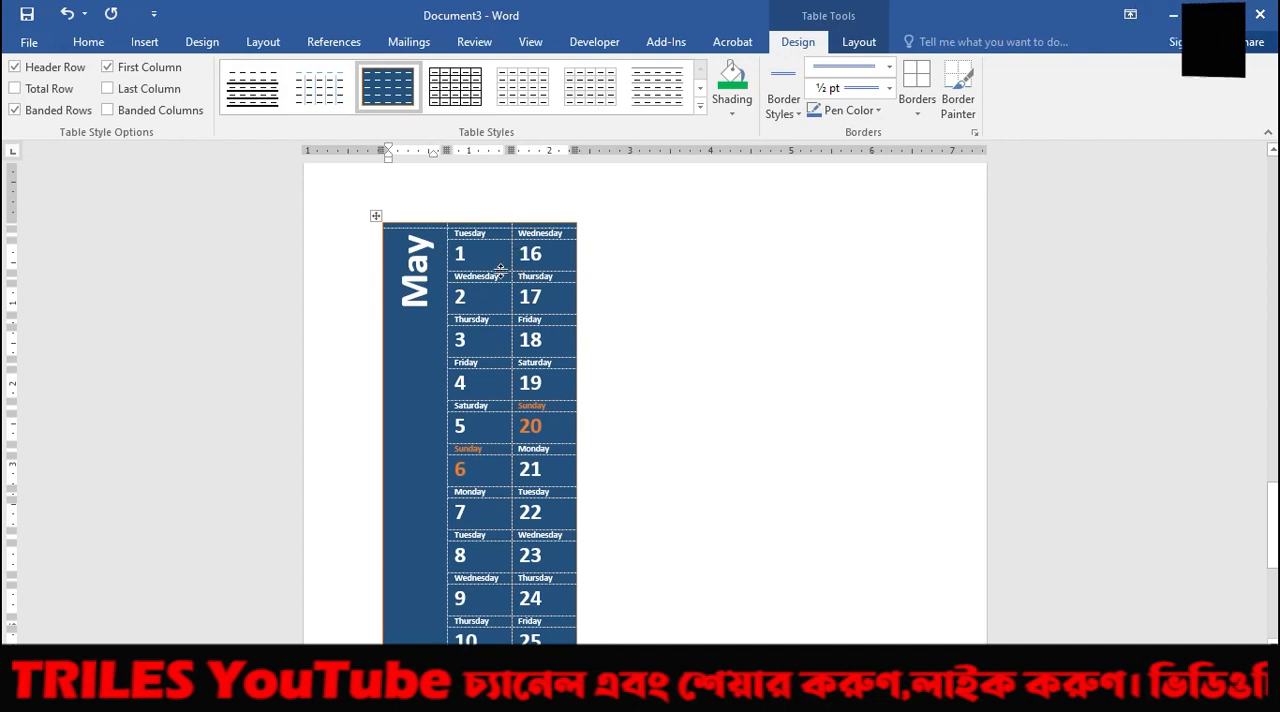
scroll(533, 272, down, 1)
scroll(535, 275, down, 5)
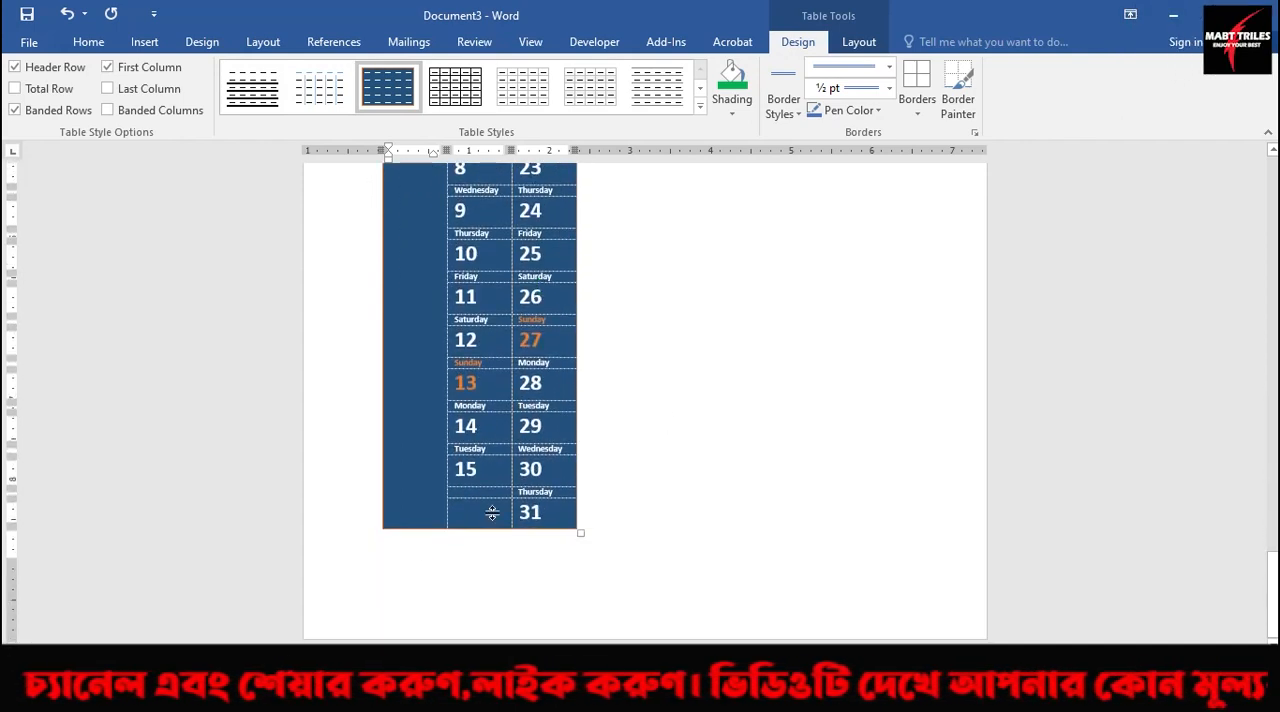
click(423, 563)
key(ctrl+Return)
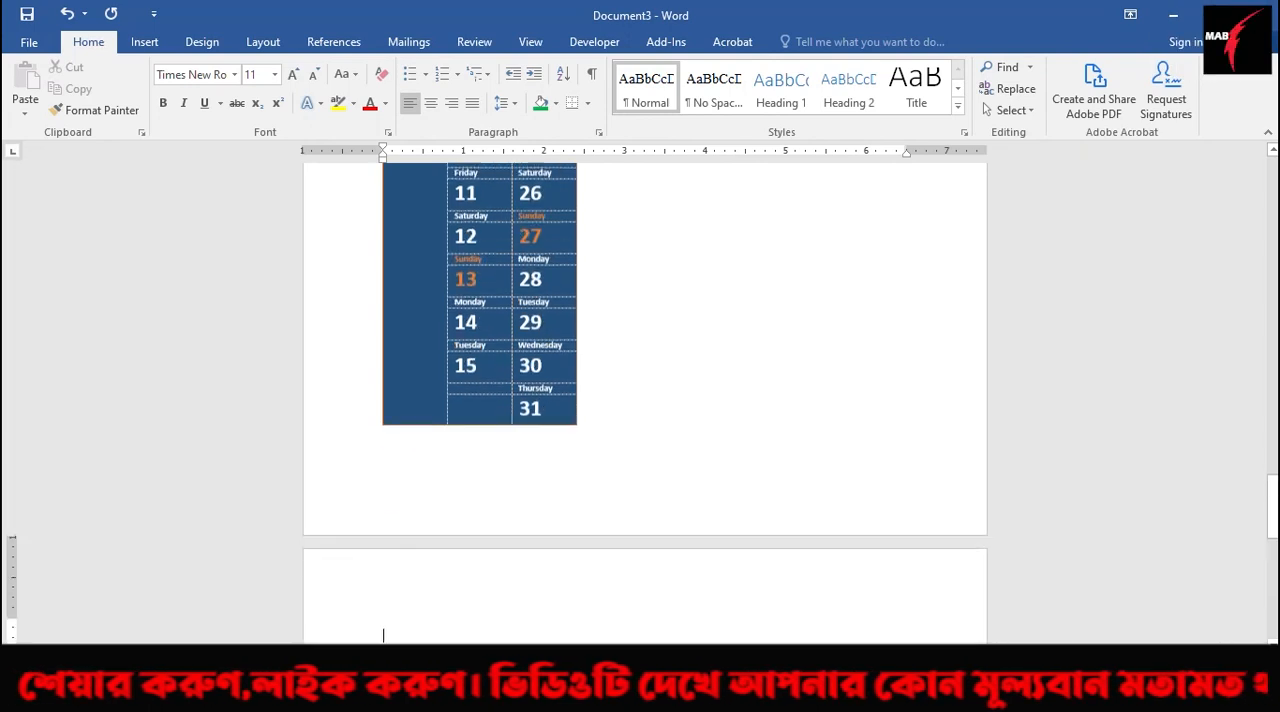
Insert the built-in Double Table quick table with the Greek alphabet at the top of the new page.
scroll(440, 495, down, 7)
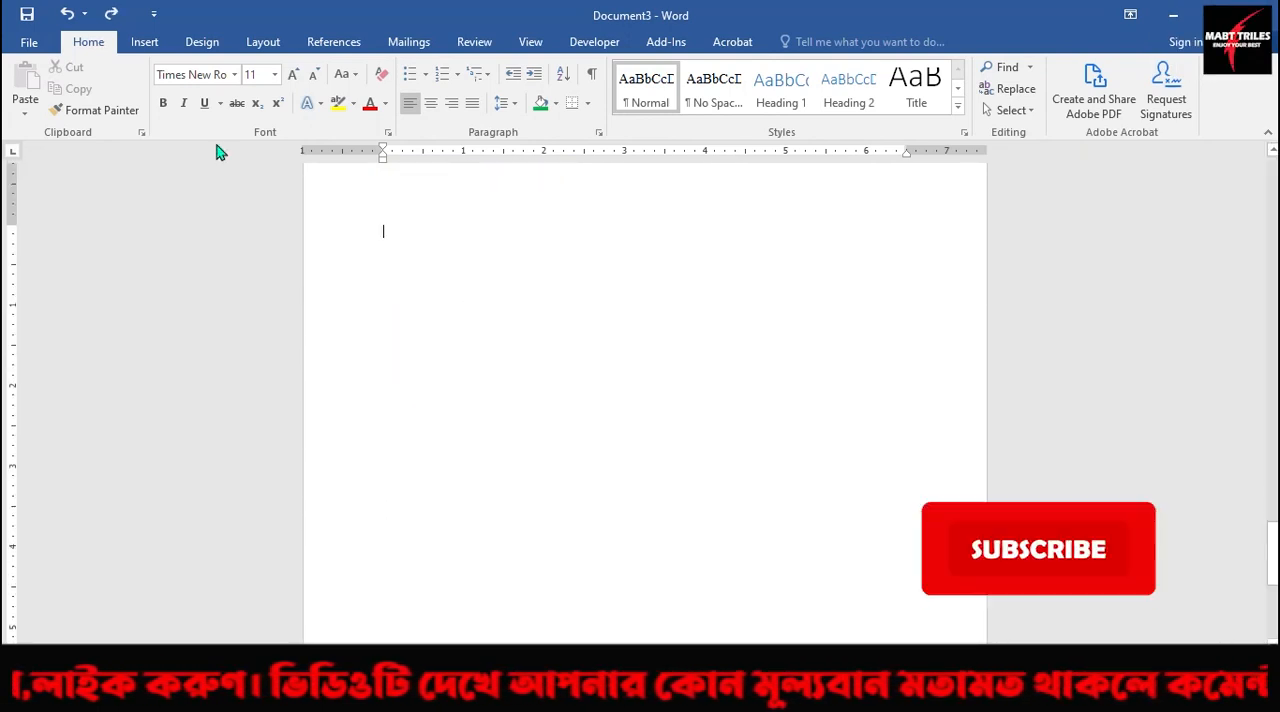
click(144, 41)
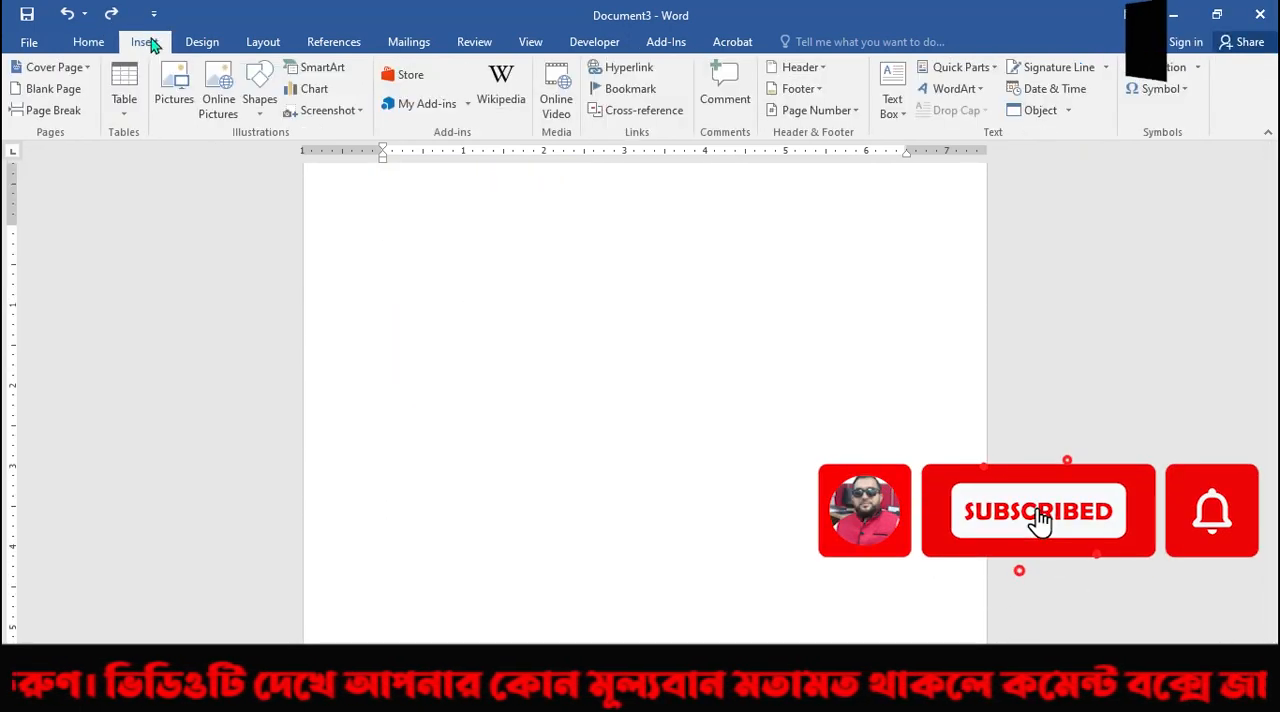
click(125, 110)
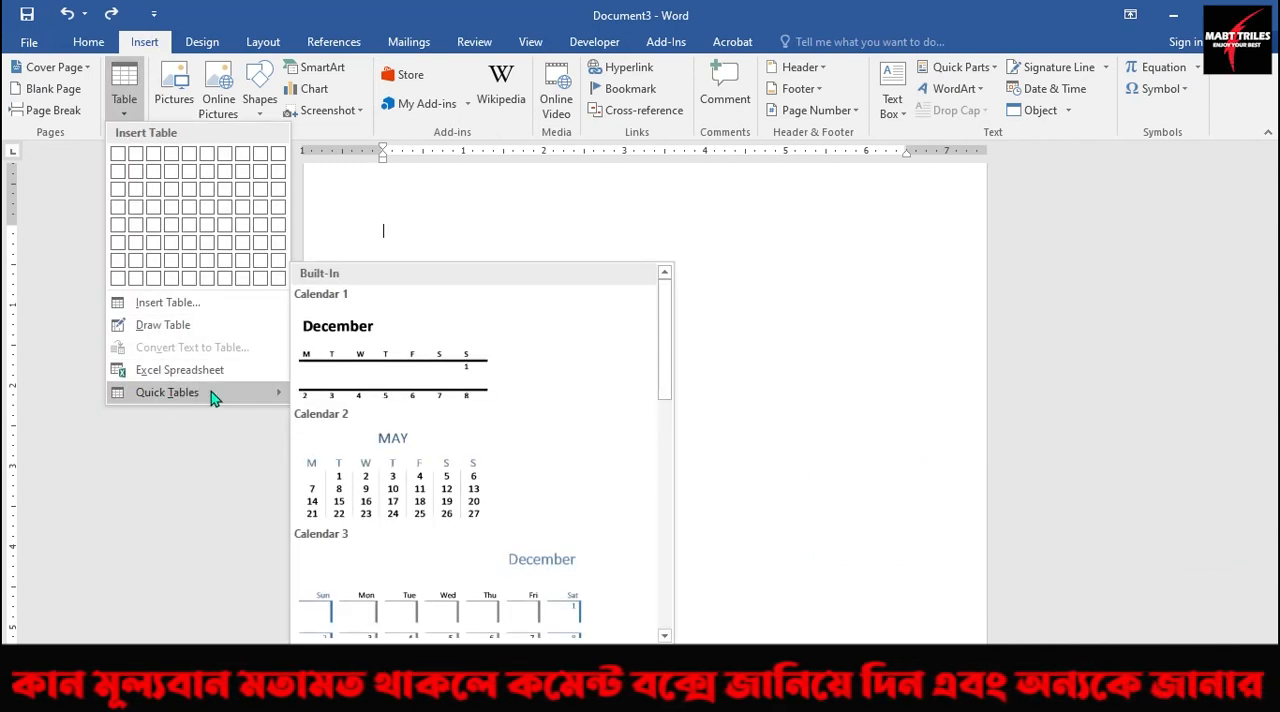
scroll(425, 447, down, 5)
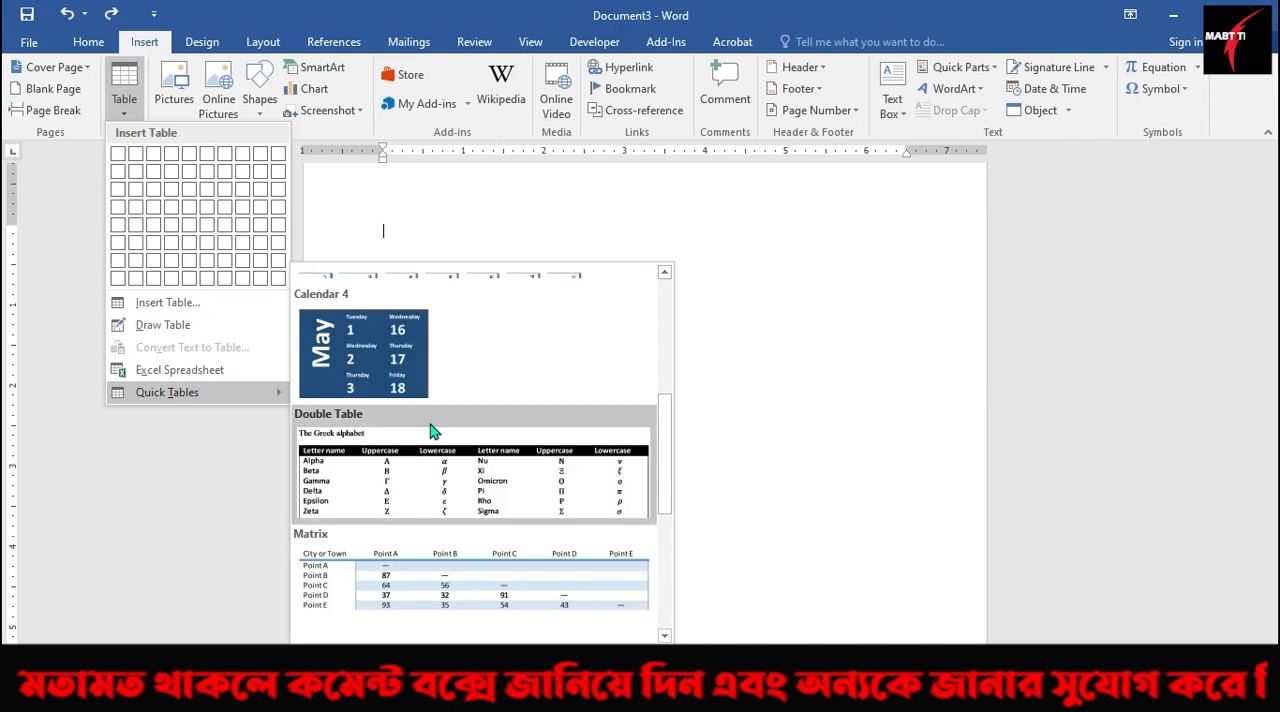
click(462, 471)
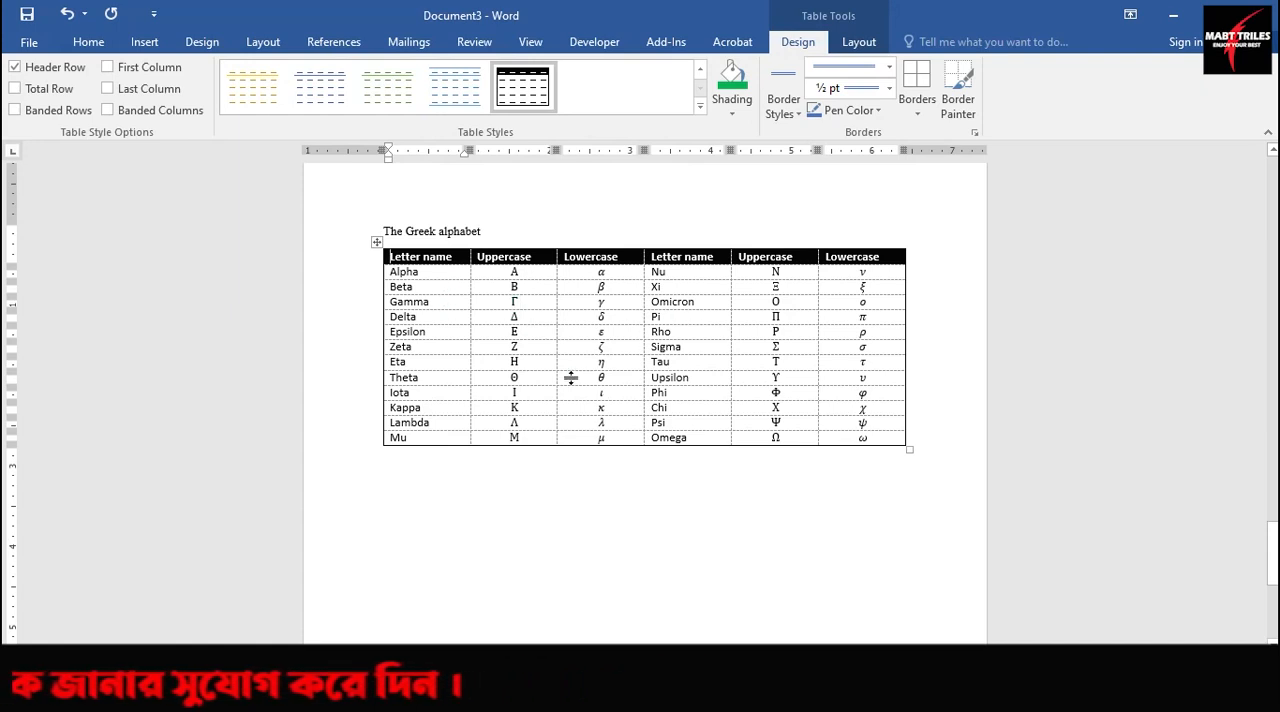
Insert the built-in Tabular List quick table on a line below the Greek alphabet table.
scroll(466, 383, down, 3)
click(407, 333)
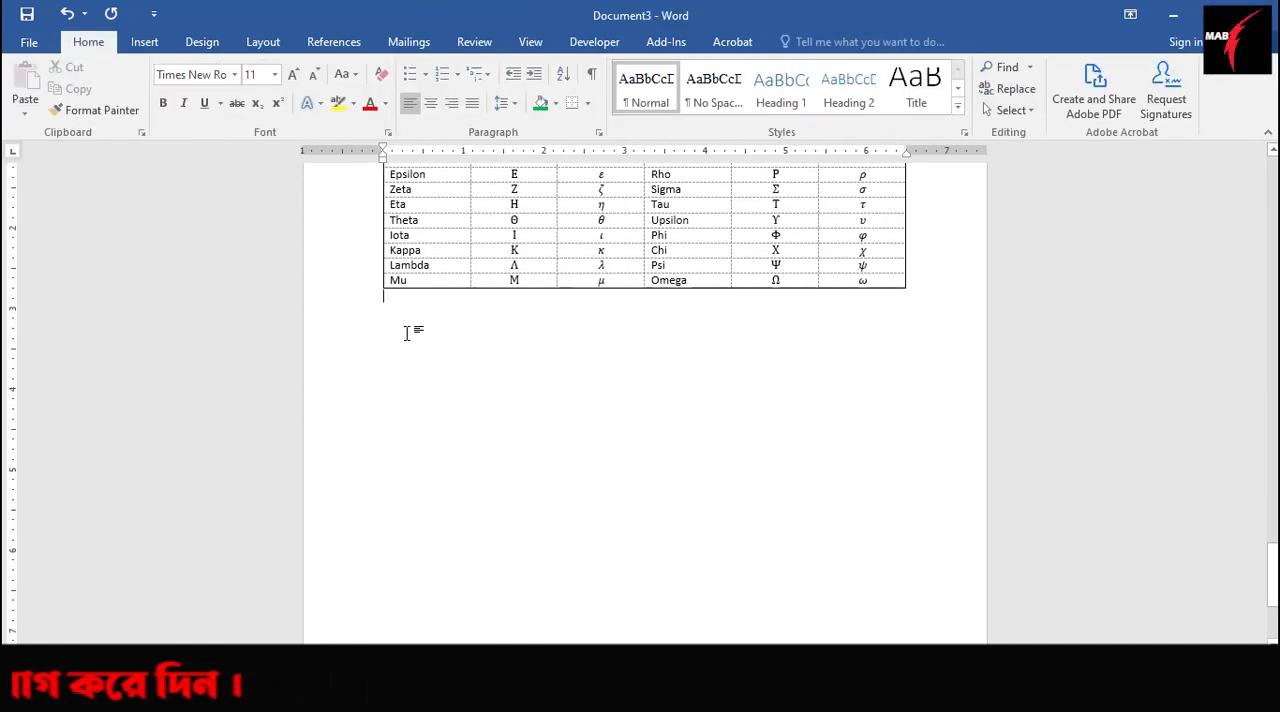
scroll(317, 208, down, 1)
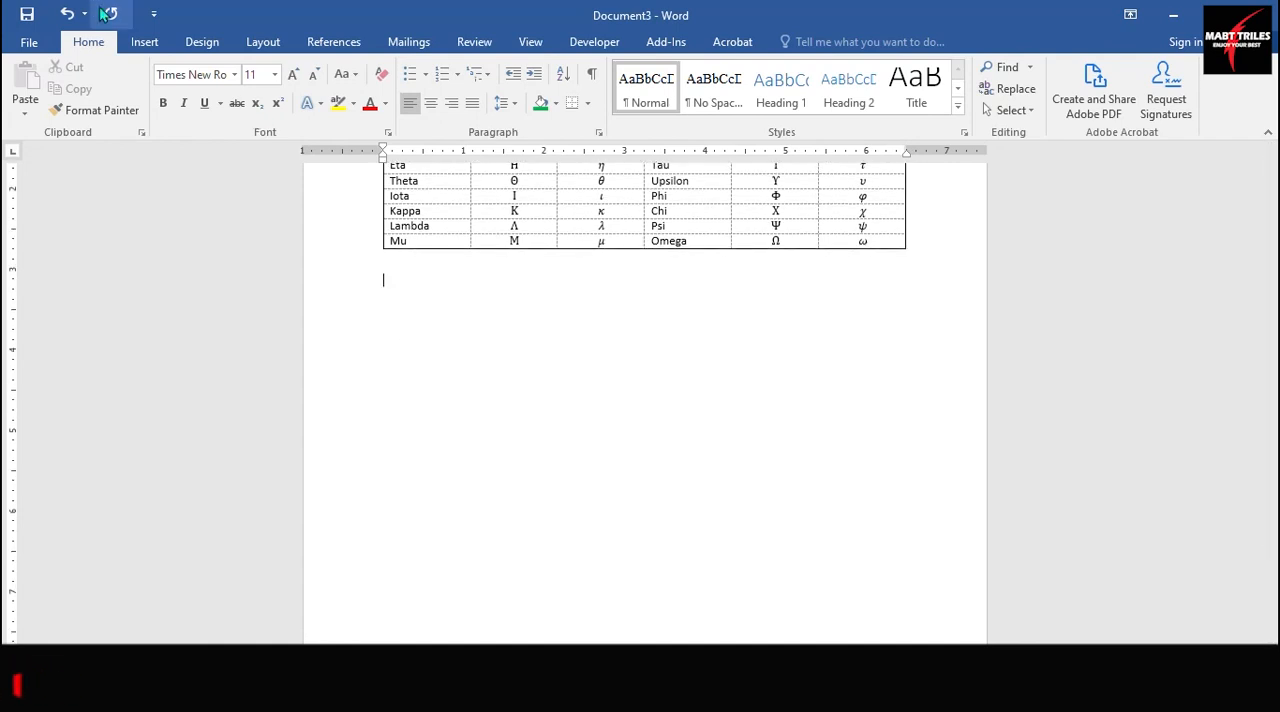
click(143, 42)
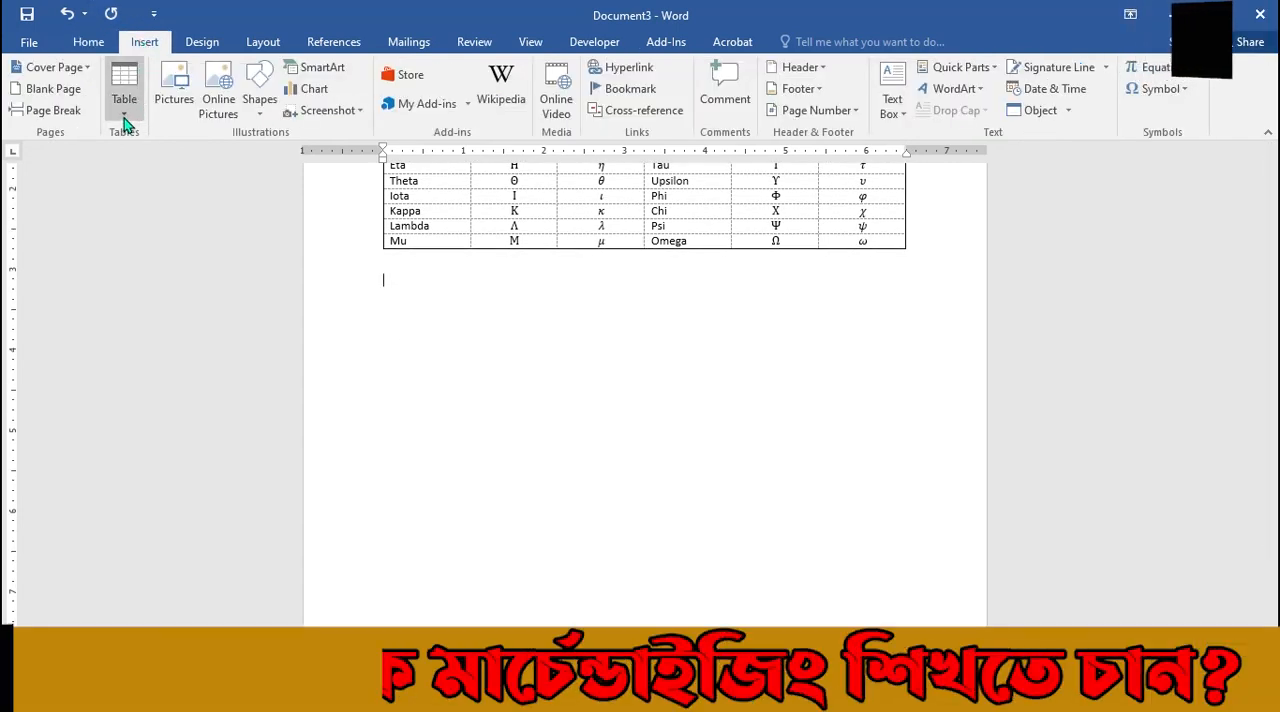
click(124, 118)
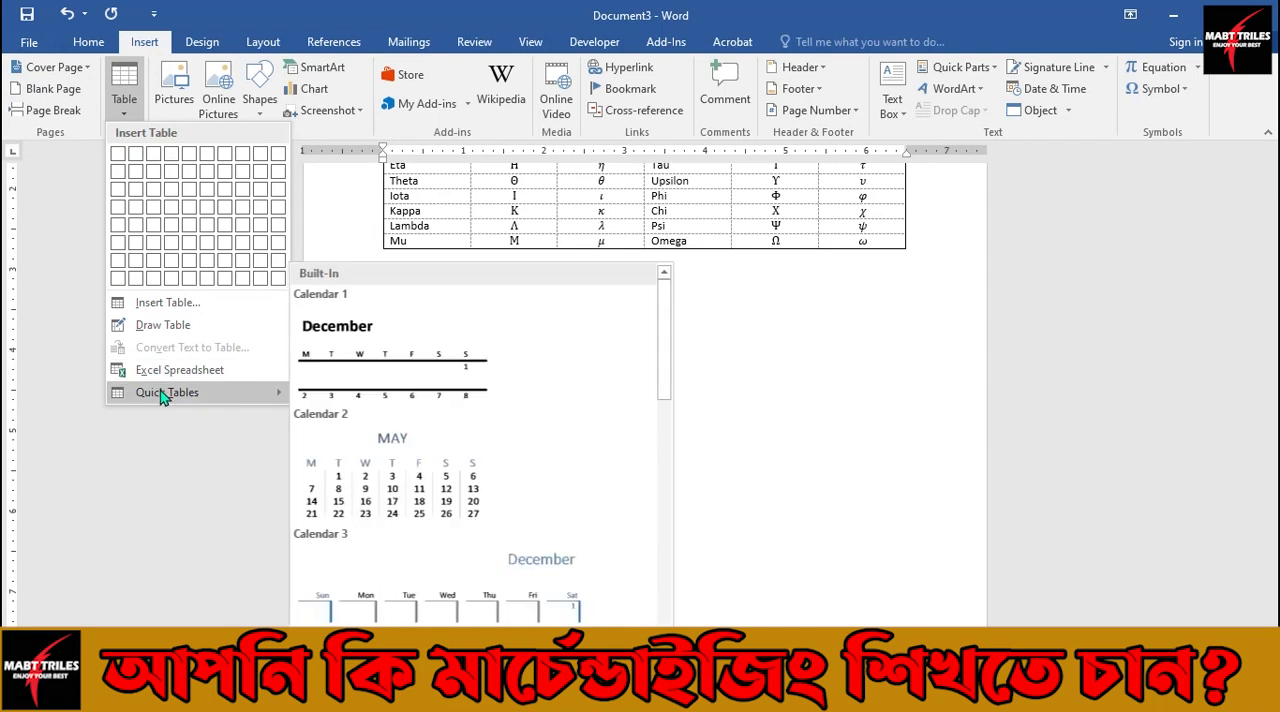
scroll(380, 460, down, 5)
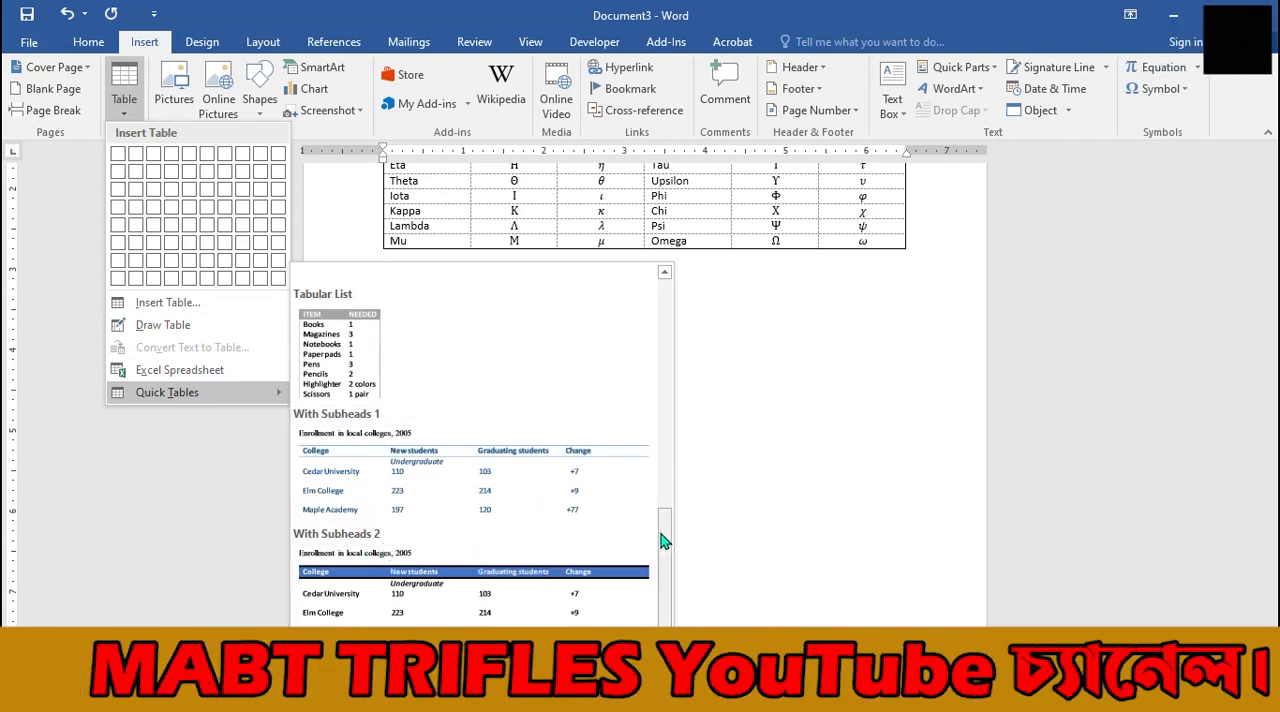
drag(663, 537, 664, 517)
click(356, 432)
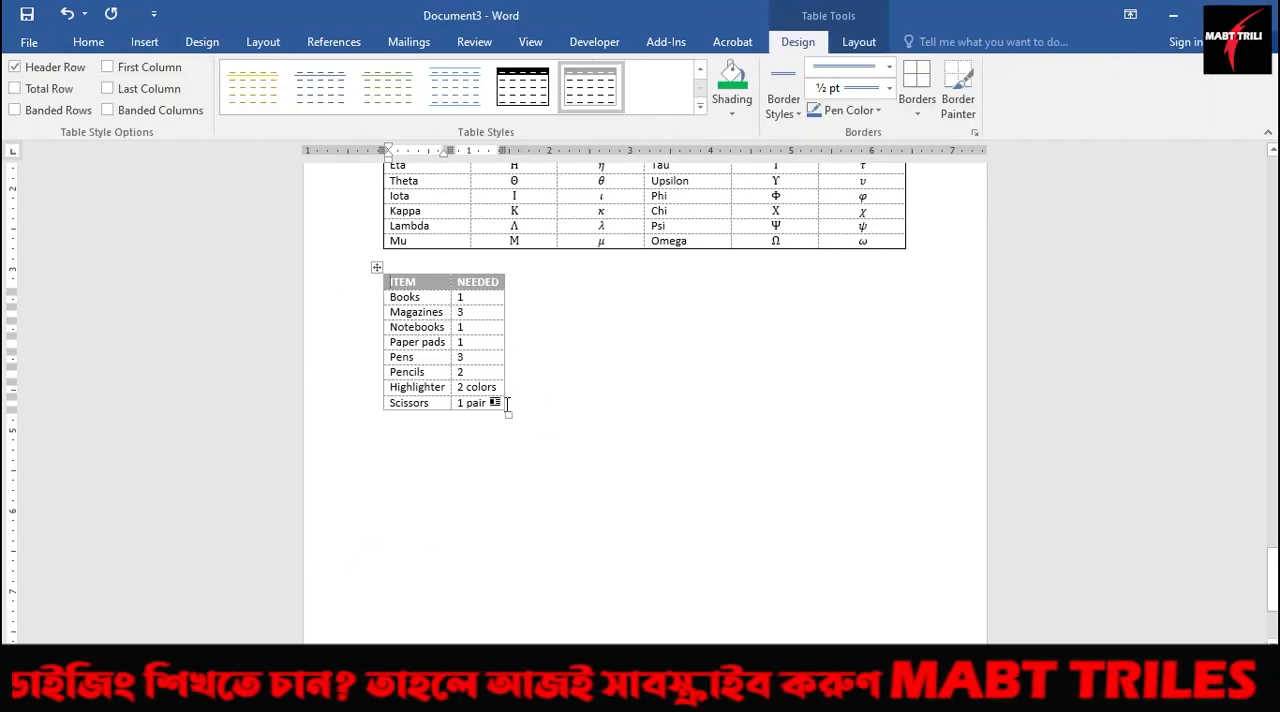
Open the table insertion options again to look over the grid sizes and the other insertion methods.
scroll(566, 450, up, 3)
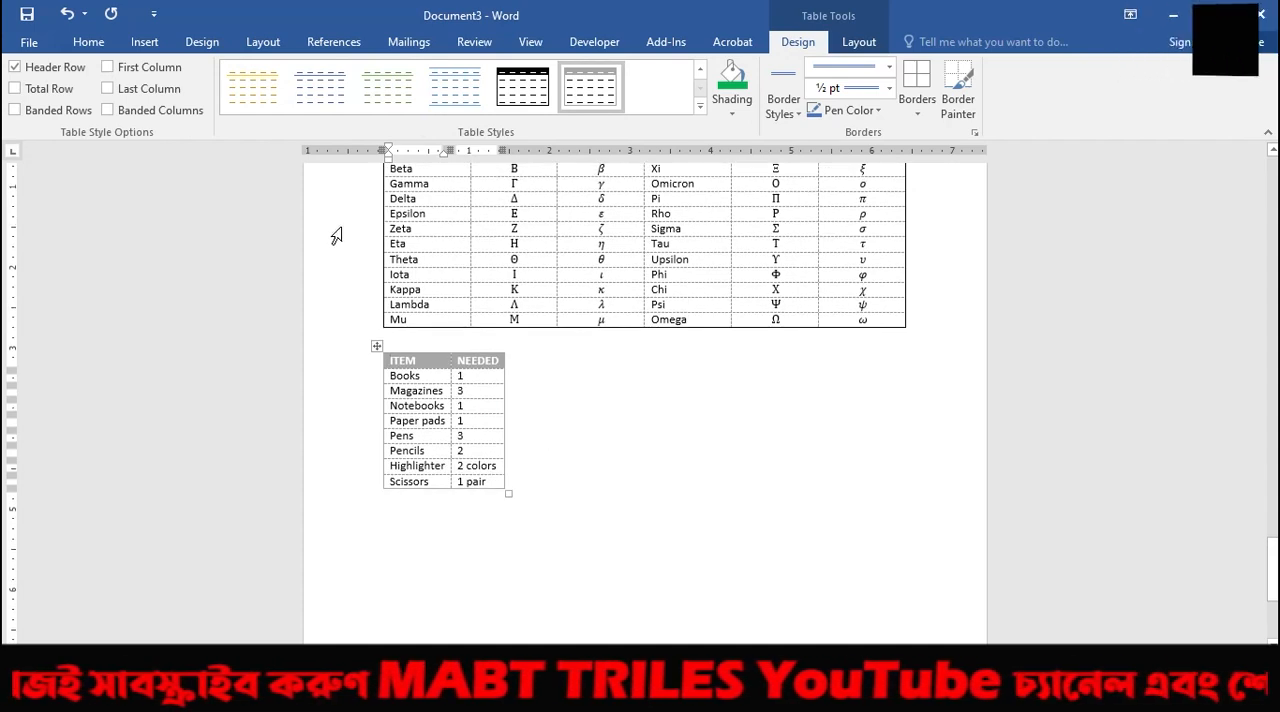
click(147, 41)
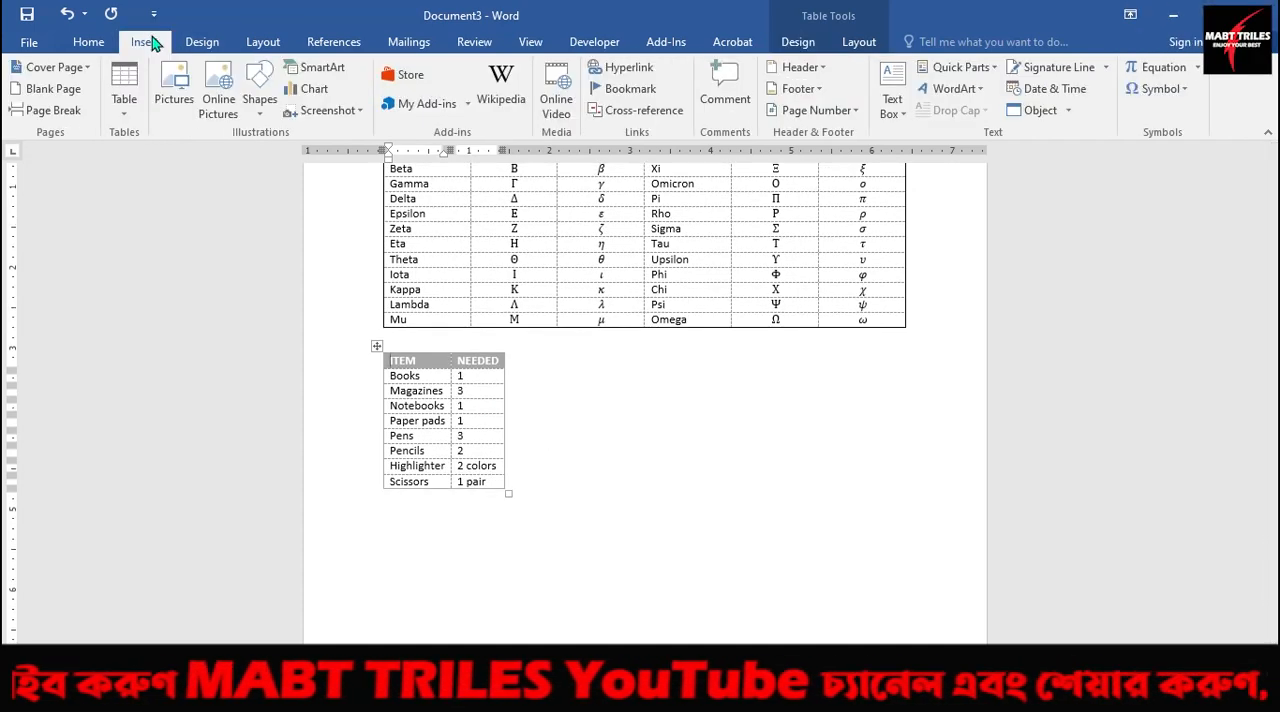
click(125, 115)
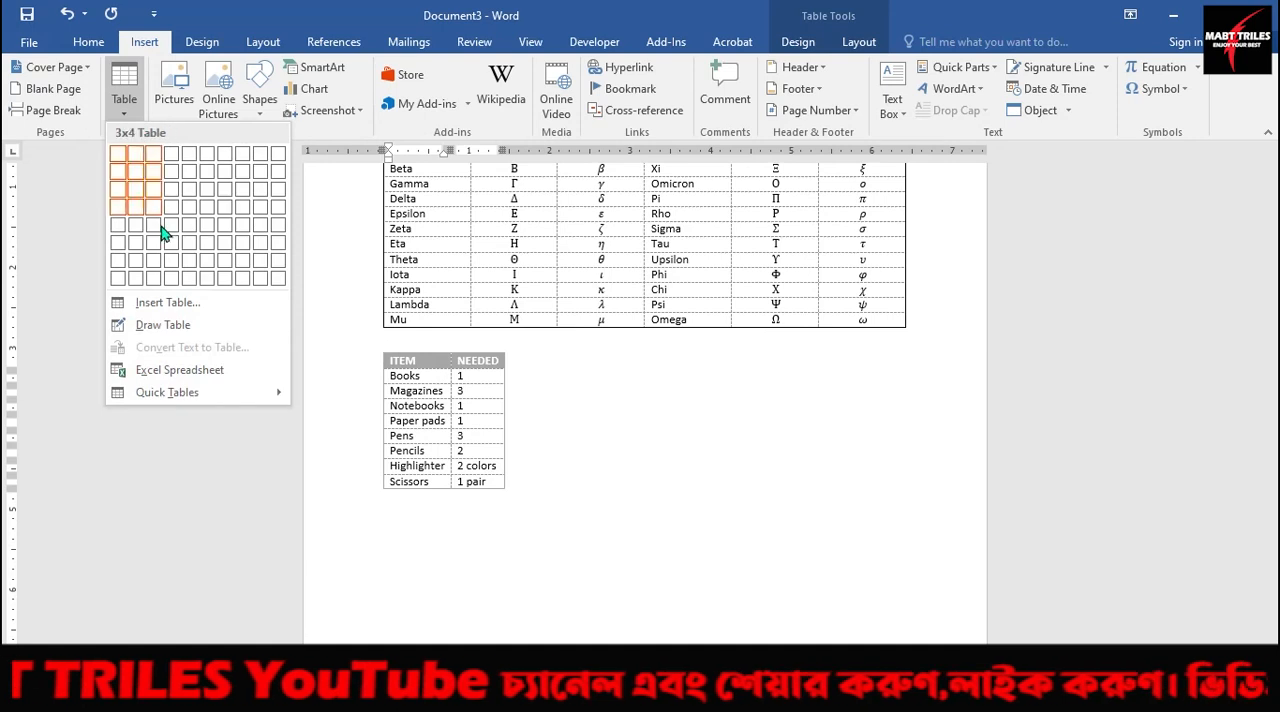